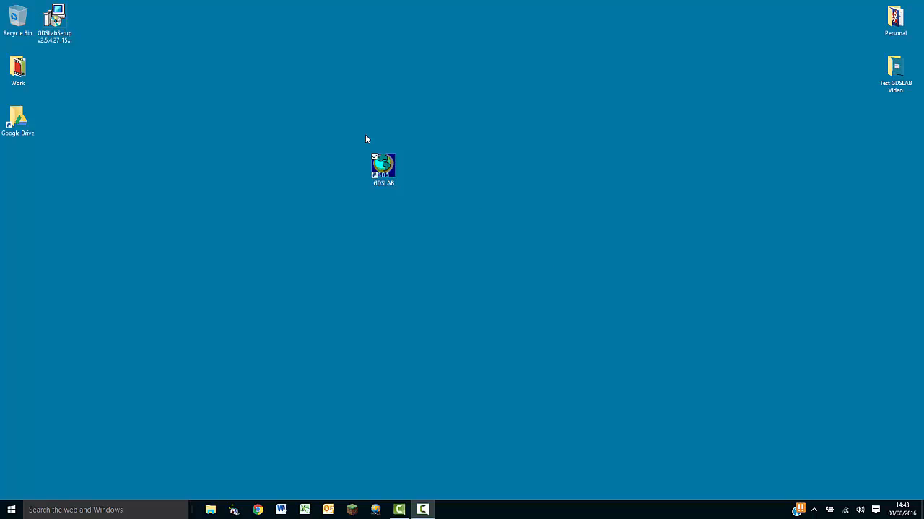
Launch GDSLab and create Station 1 from the GDSAOS.ini station configuration.
double_click(384, 167)
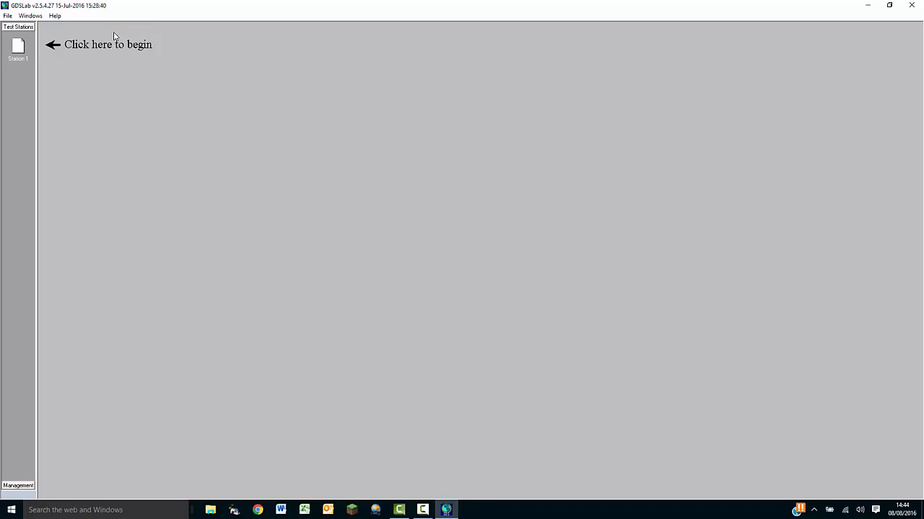
left_click(21, 49)
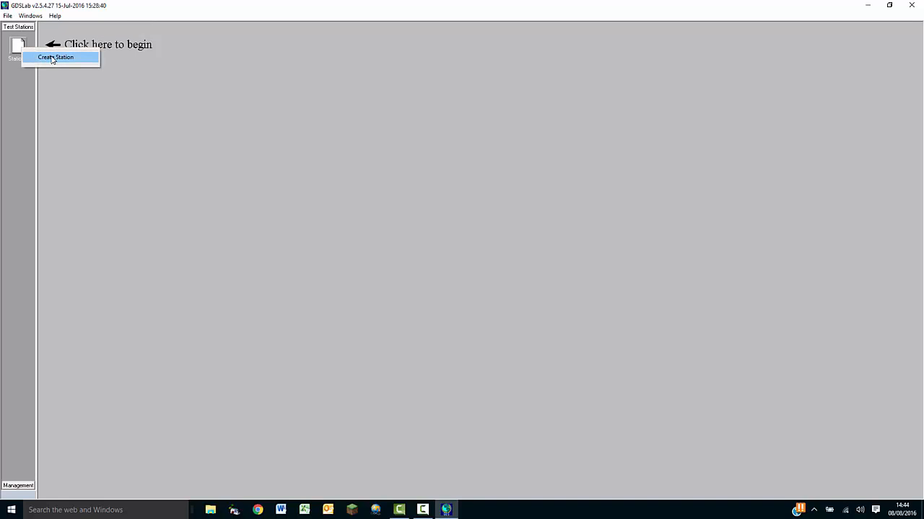
left_click(52, 58)
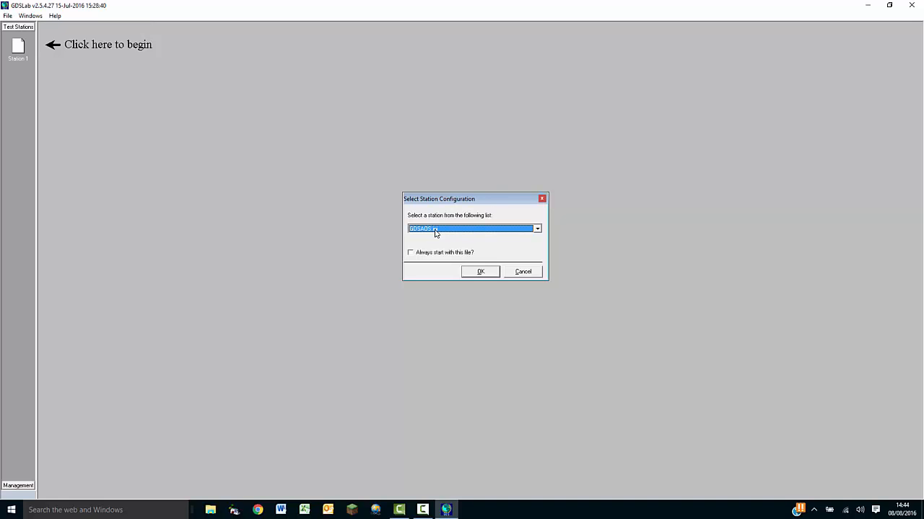
left_click(482, 272)
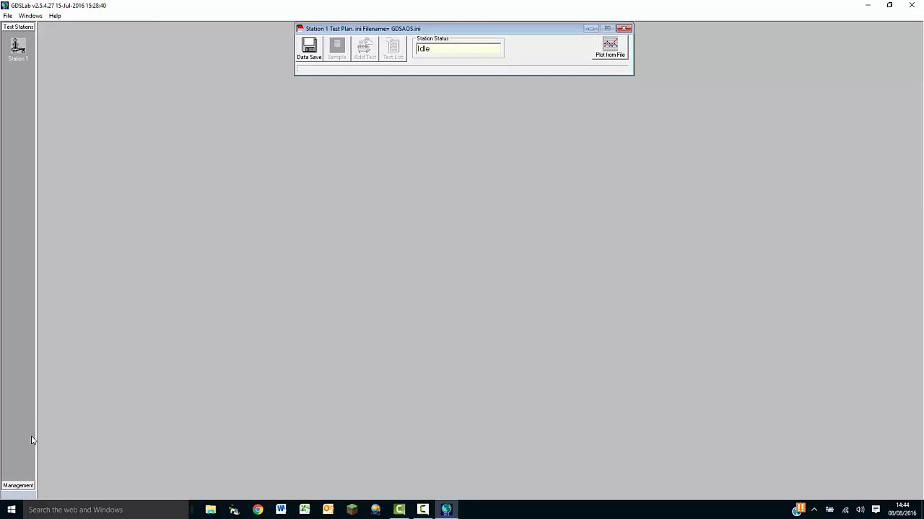
Inspect the Oedometer Frame's controller setup in the station's object display, then exit the display.
left_click(16, 485)
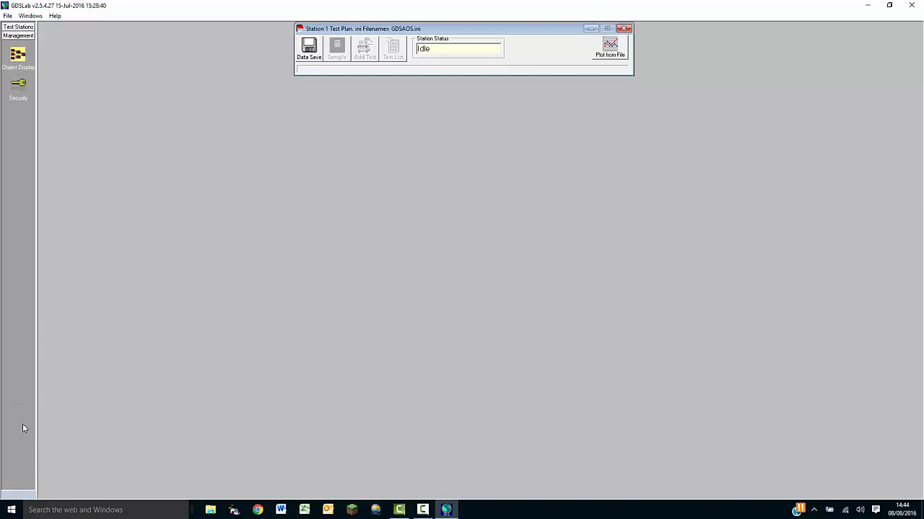
left_click(24, 57)
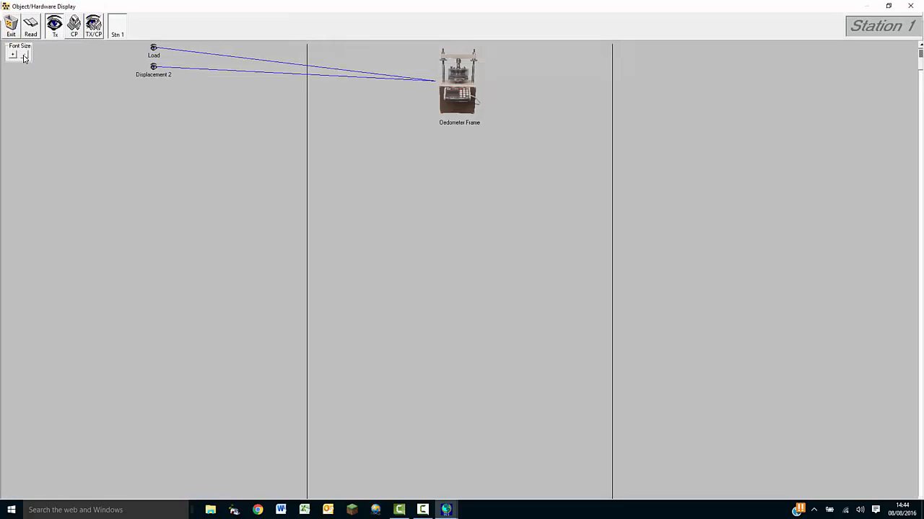
left_click(460, 94)
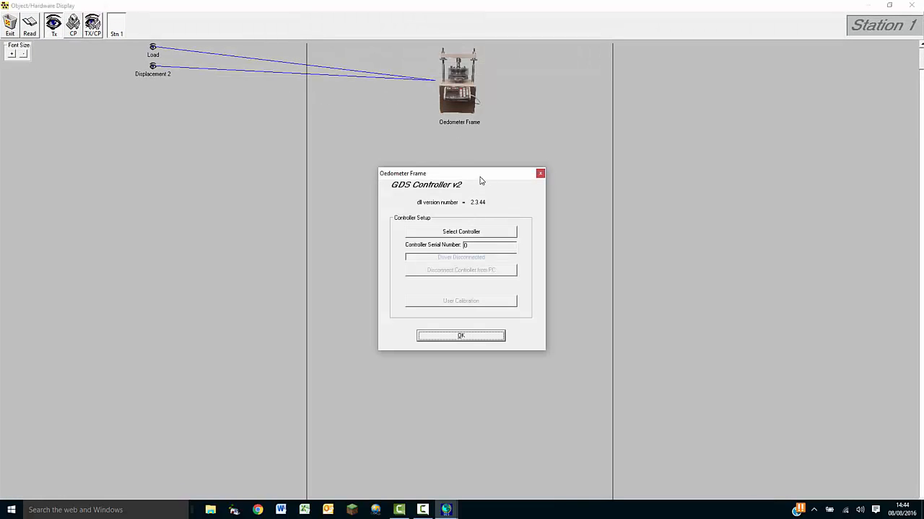
left_click_drag(478, 177, 482, 123)
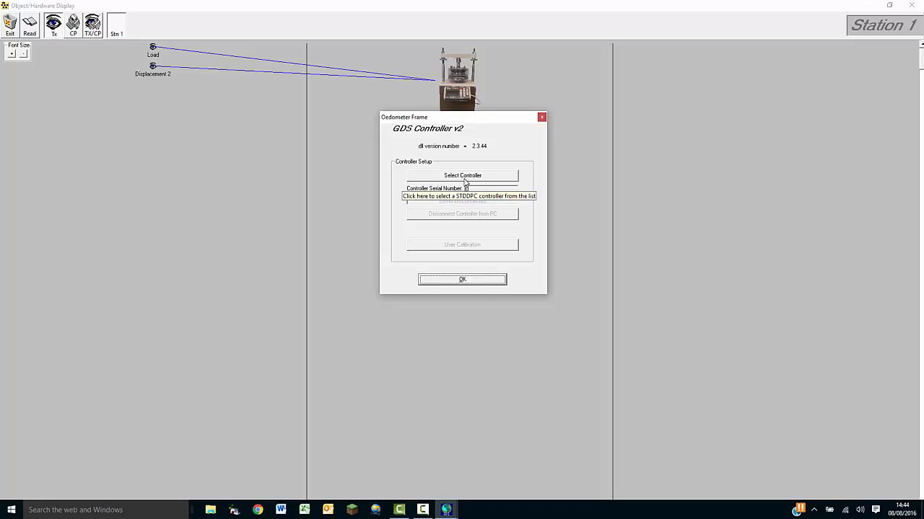
left_click(471, 281)
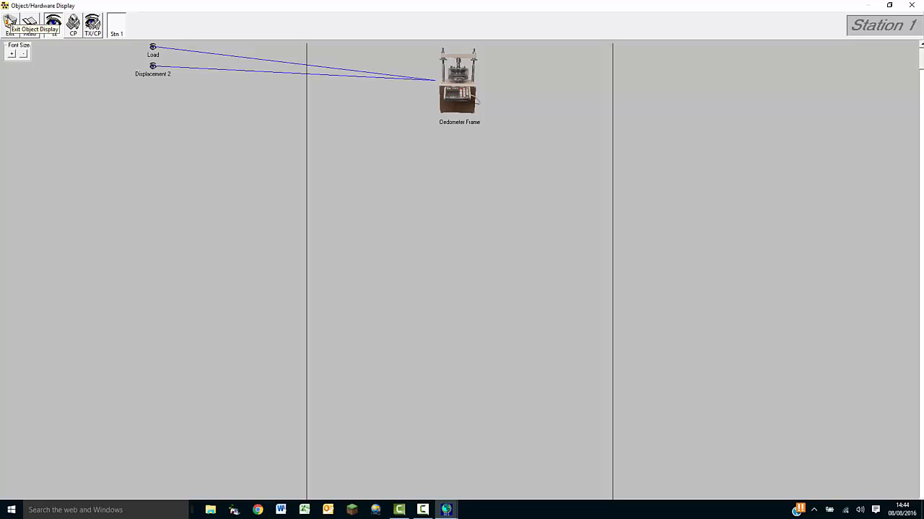
left_click(10, 22)
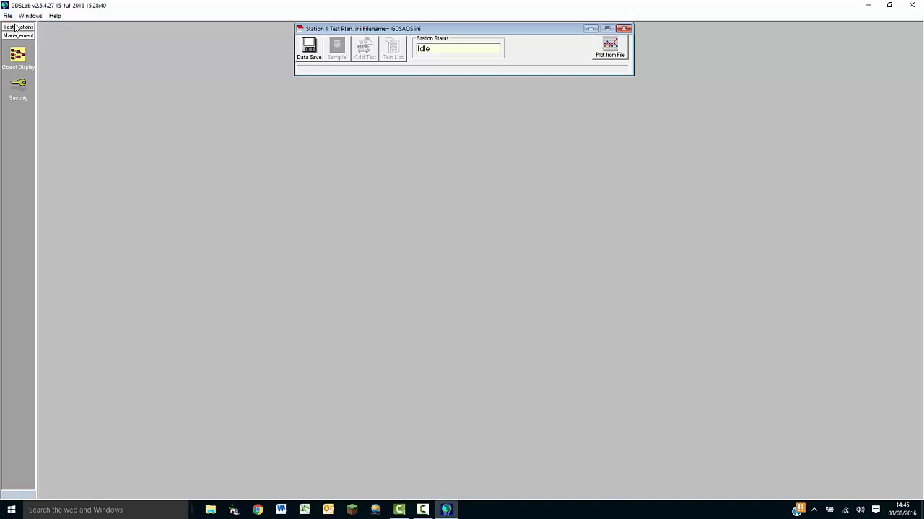
Replace Station 1 with a new station created from the STDTAS(ELE_TriTest).ini configuration.
left_click(16, 27)
right_click(19, 48)
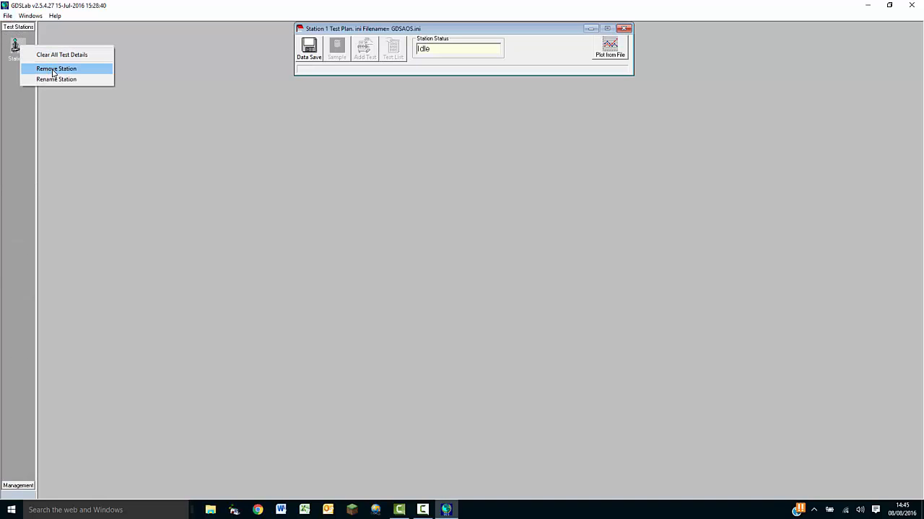
left_click(53, 73)
right_click(19, 50)
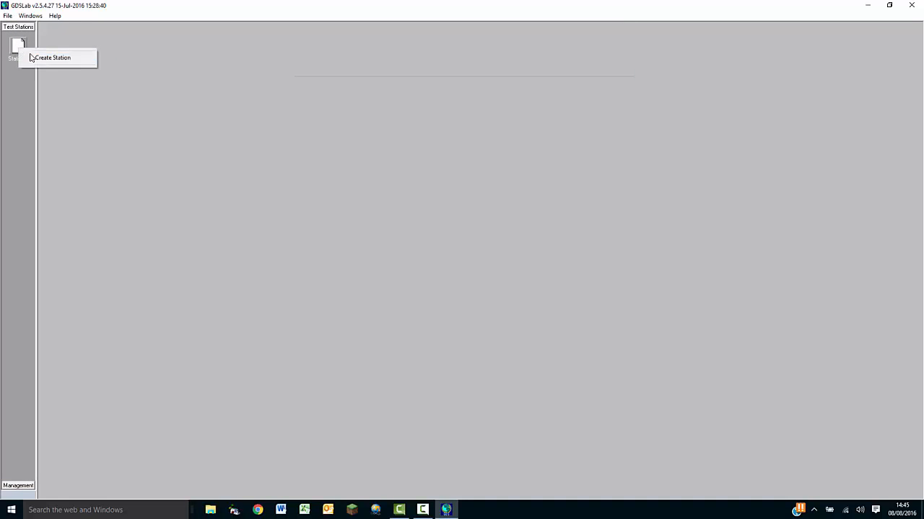
left_click(46, 58)
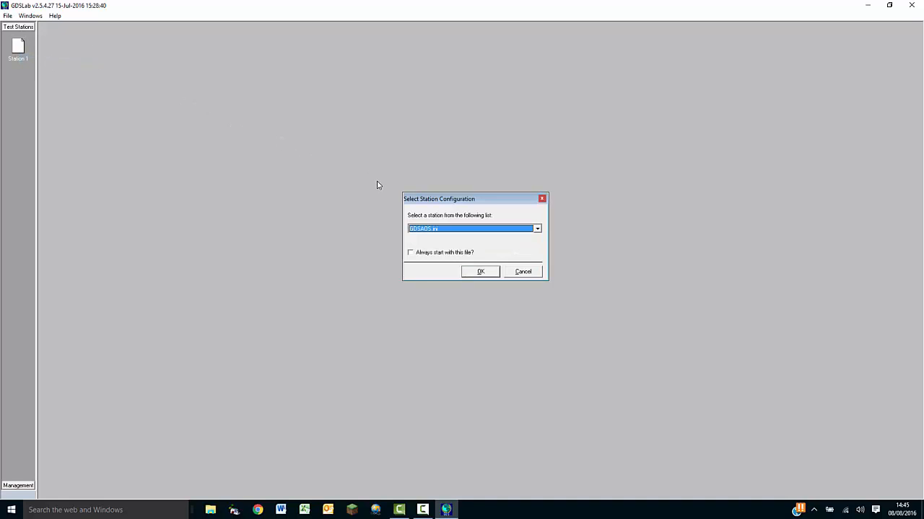
left_click(444, 229)
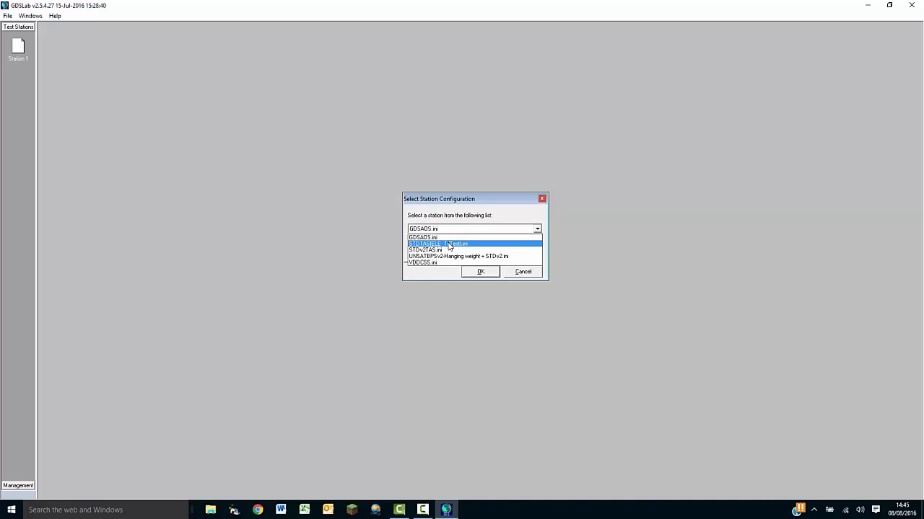
left_click(448, 245)
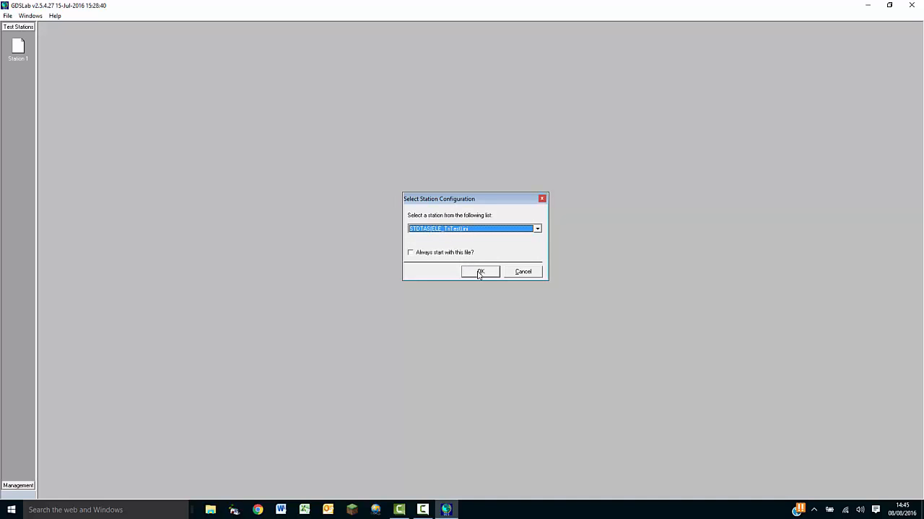
left_click(480, 275)
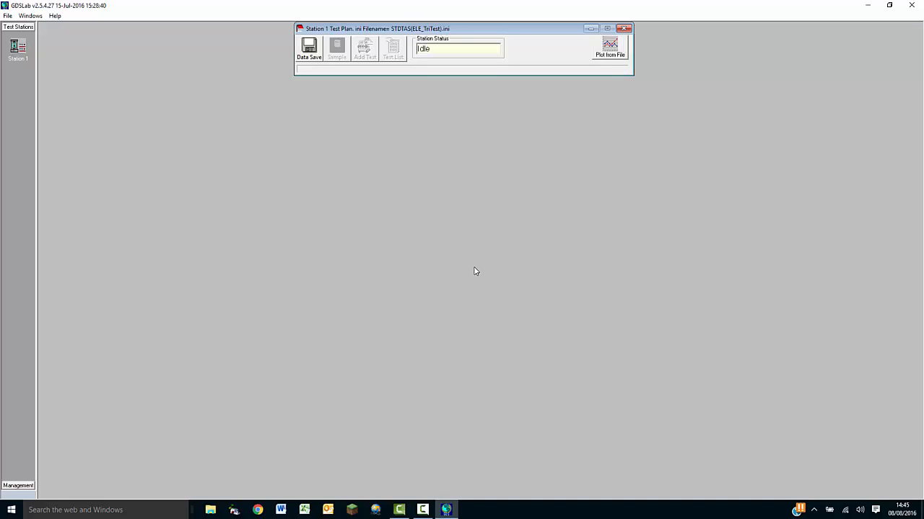
Review the Axial Load, Pore Pressure and Axial Displacement transducer details in the station's object display, then exit it.
left_click(22, 488)
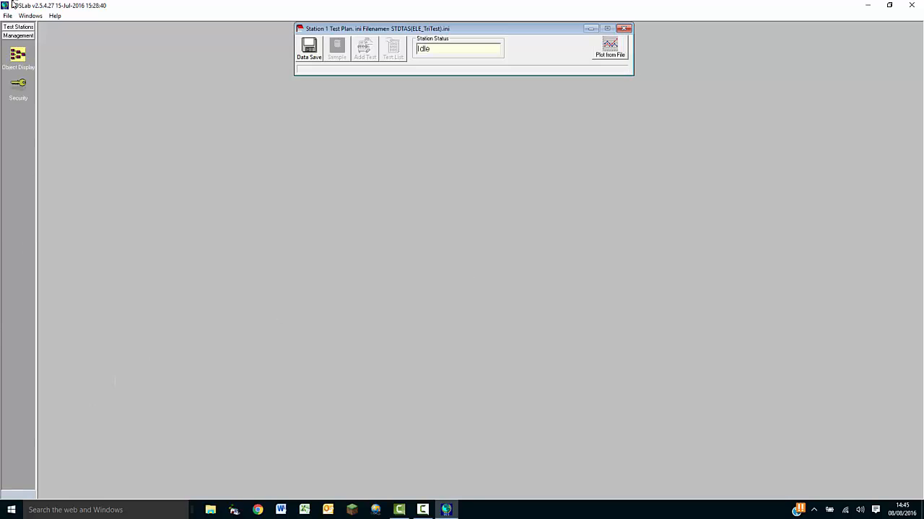
left_click(22, 62)
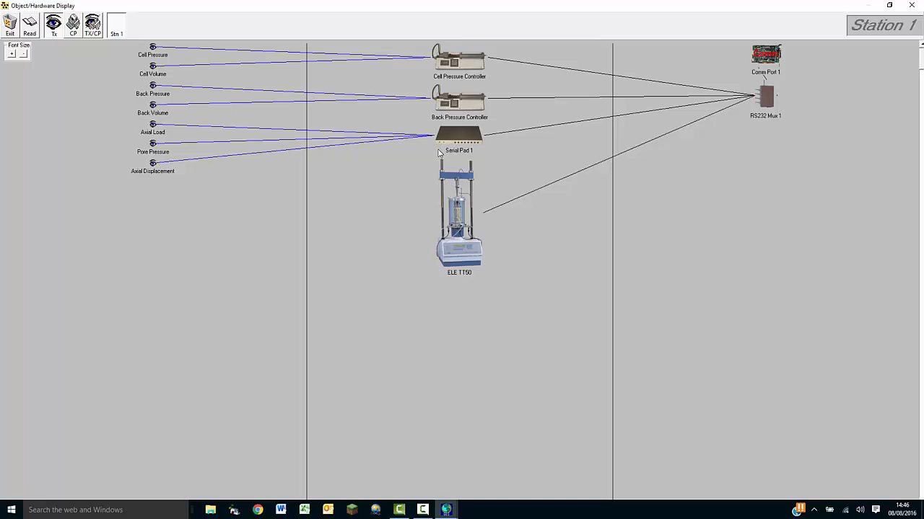
double_click(153, 127)
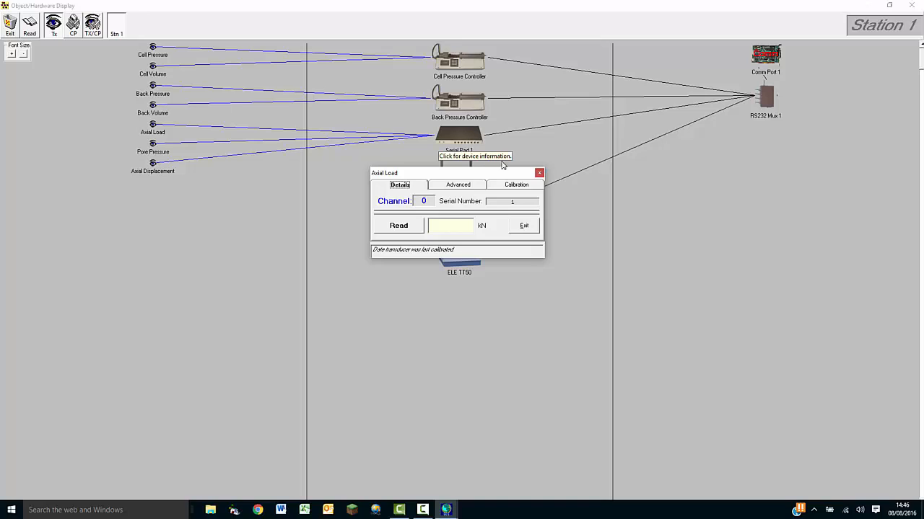
left_click(525, 227)
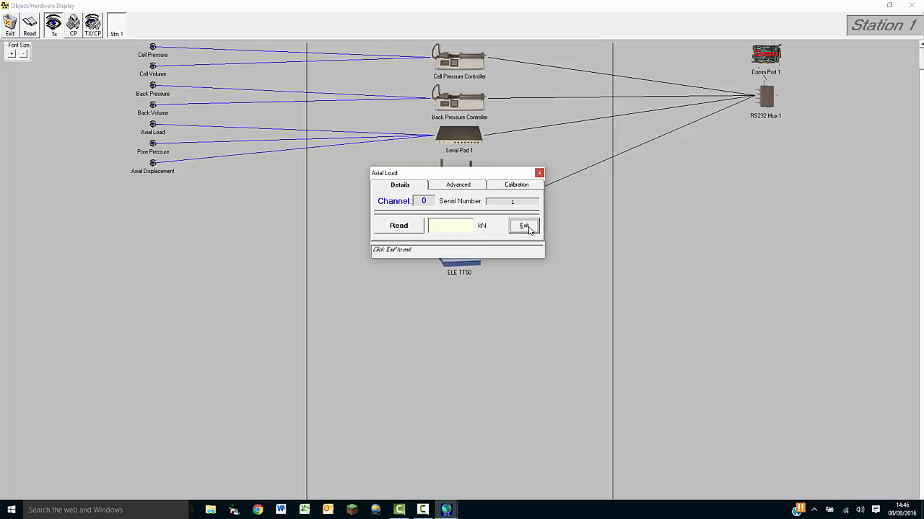
left_click(155, 146)
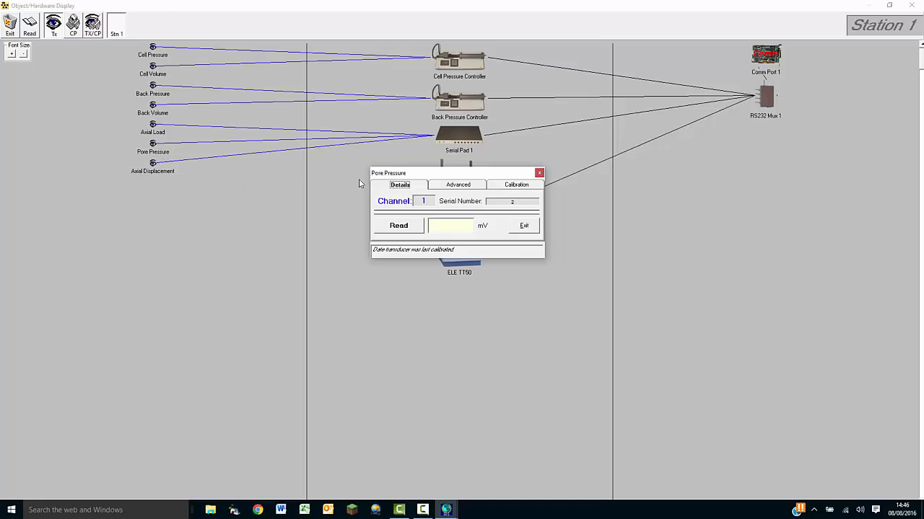
left_click(525, 226)
left_click(153, 164)
left_click(524, 227)
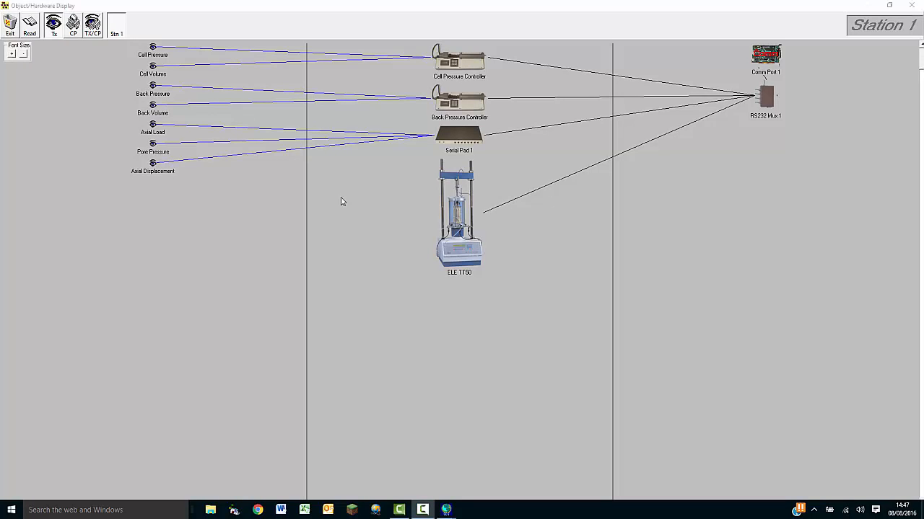
left_click(18, 29)
Replace Station 1 with a new station created from the STDv2TAS.ini configuration.
left_click(18, 28)
right_click(22, 50)
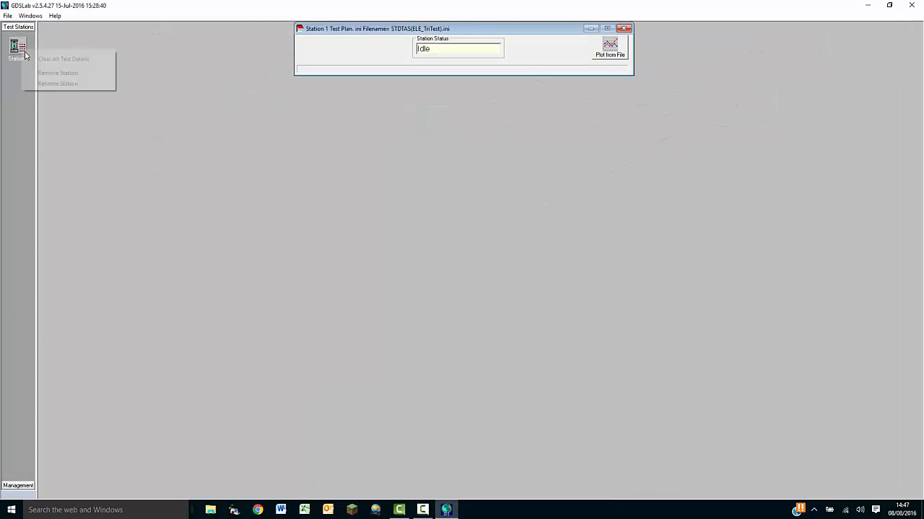
left_click(45, 73)
right_click(22, 46)
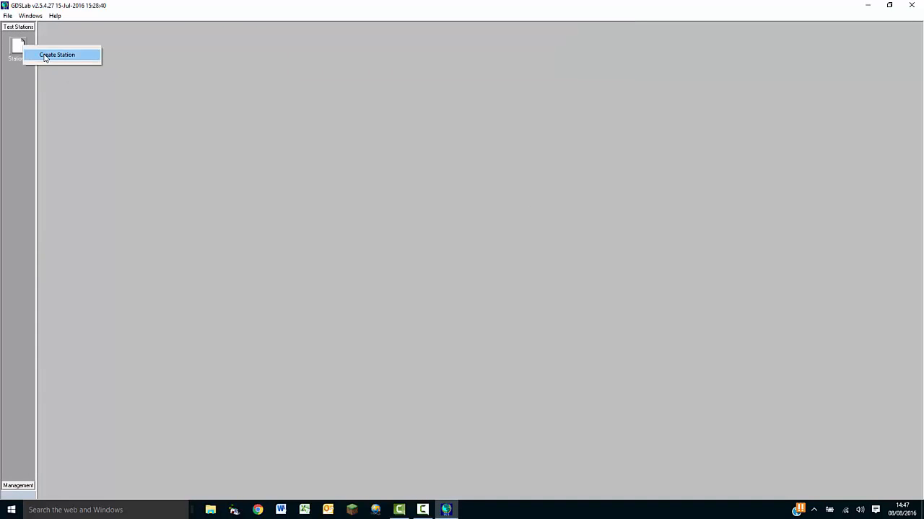
left_click(54, 55)
left_click(446, 229)
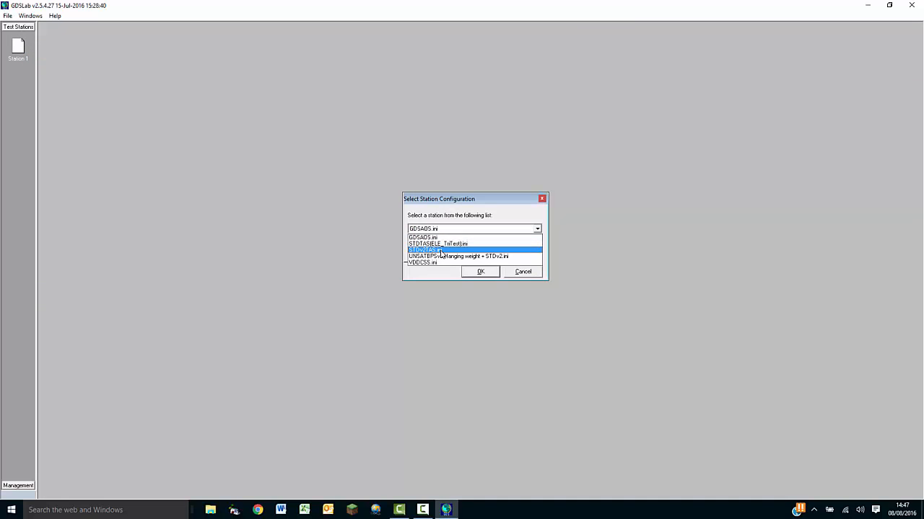
left_click(442, 250)
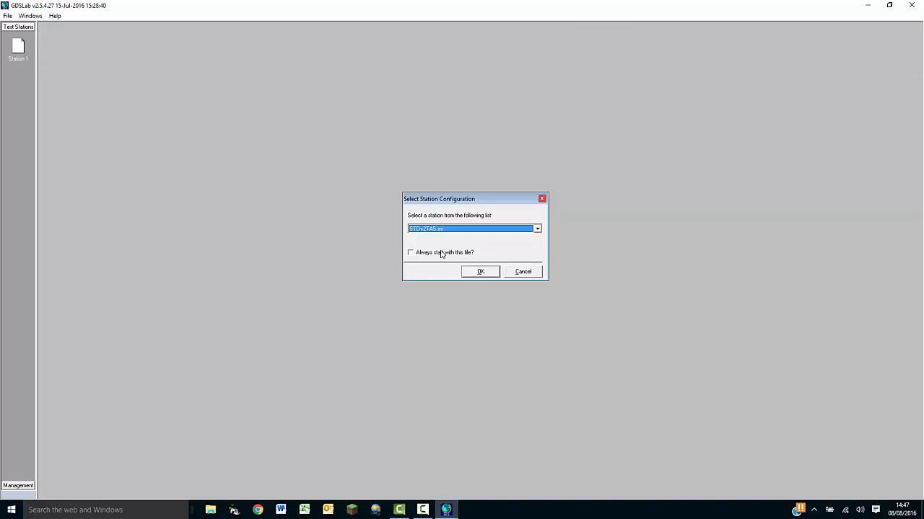
left_click(481, 272)
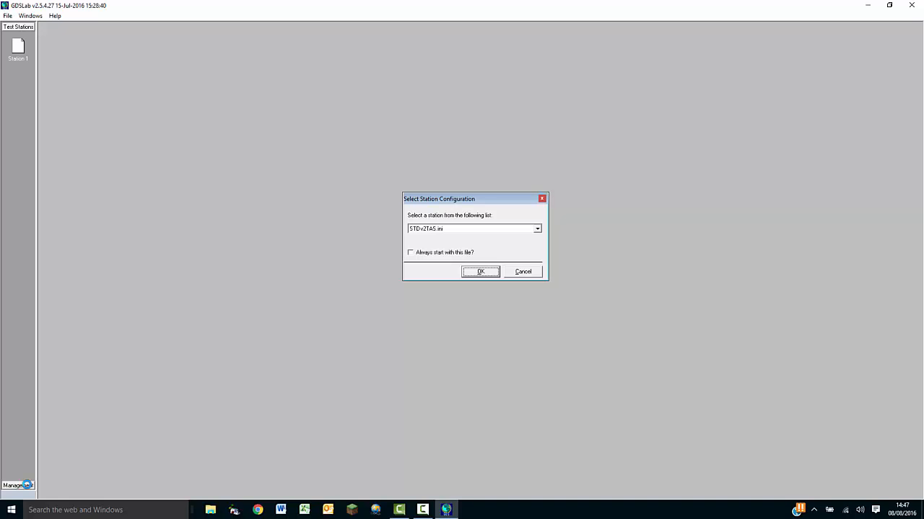
key("Return")
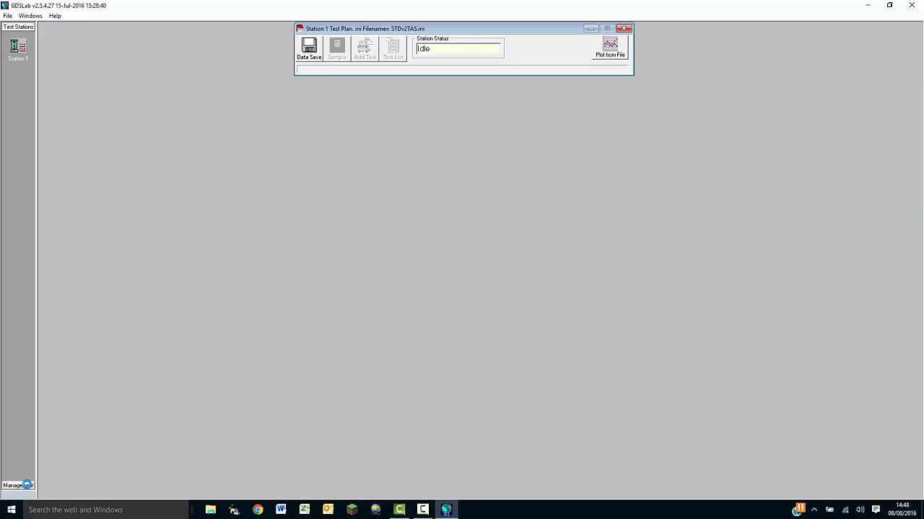
Open the station's object display and set Serial Pad 1's baud rate to 4800.
left_click(27, 485)
left_click(18, 55)
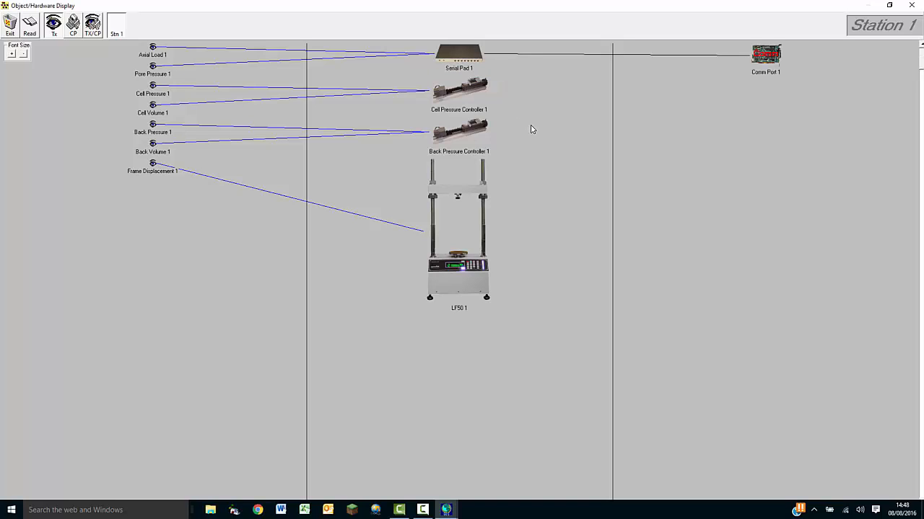
left_click(463, 58)
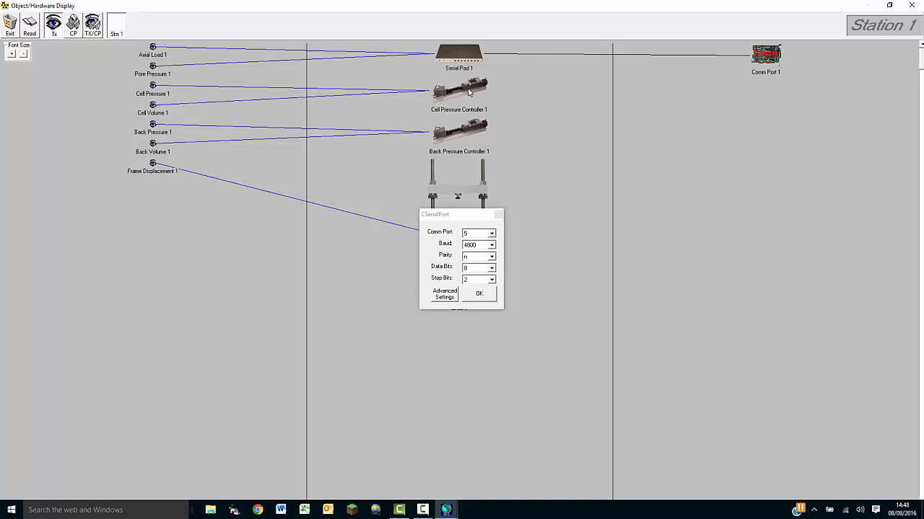
left_click(492, 245)
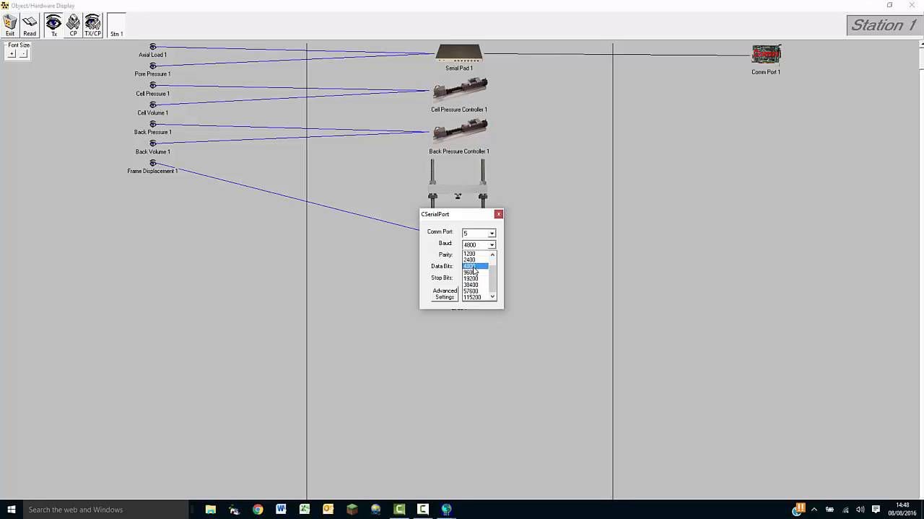
left_click(473, 267)
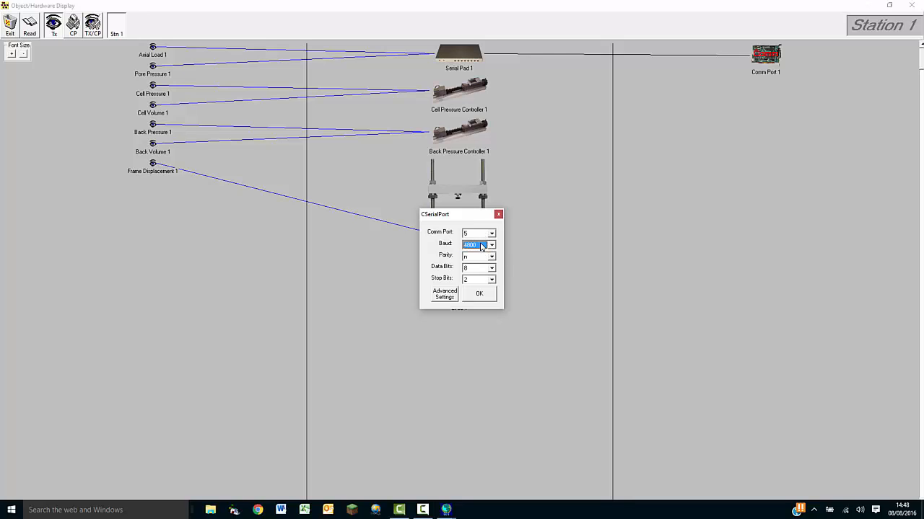
left_click(480, 294)
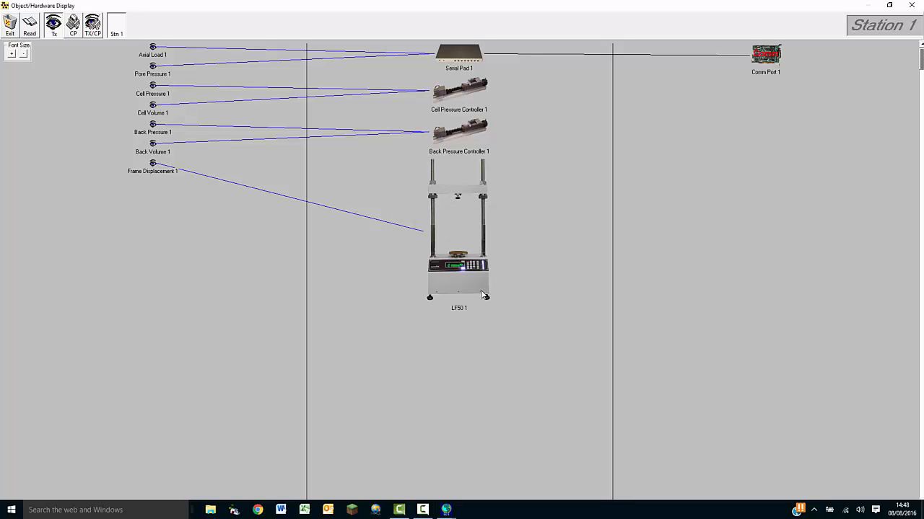
Take a single reading from the Axial Load 1 transducer.
double_click(156, 48)
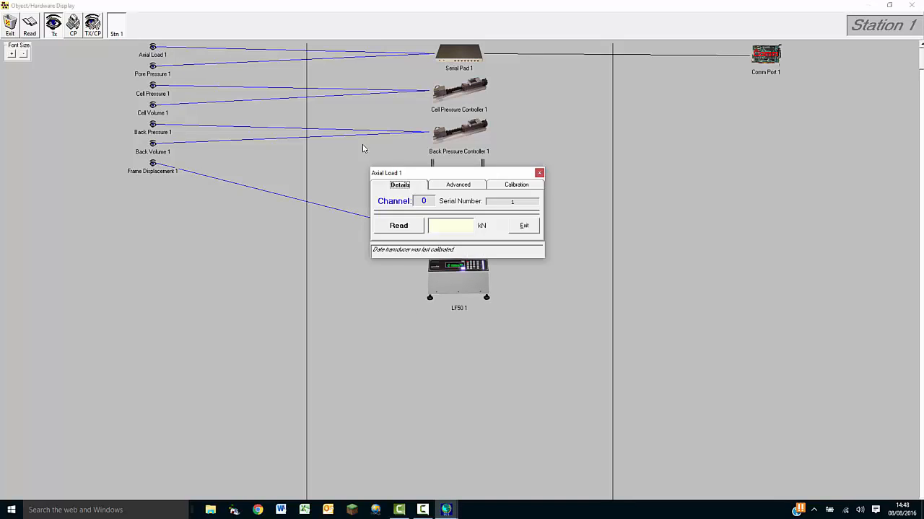
left_click(399, 225)
left_click(415, 226)
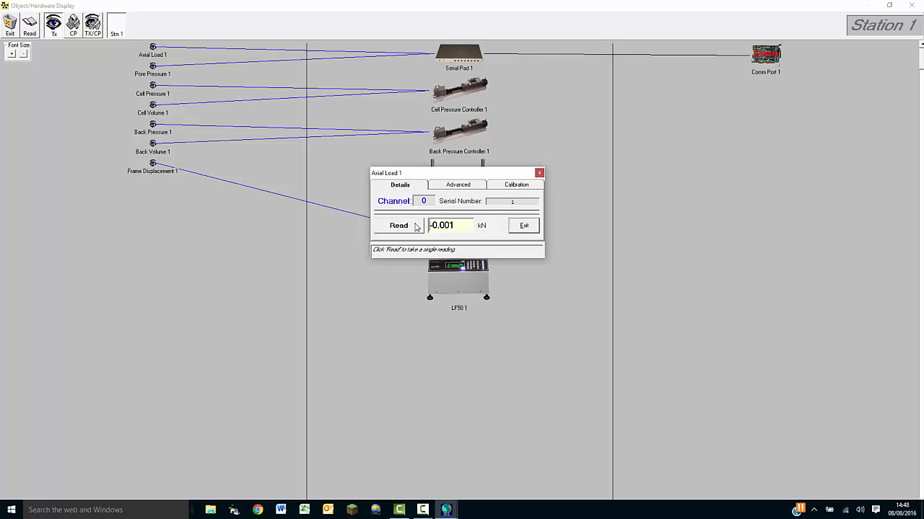
Close the Axial Load 1 details and try to read all the station's transducers at once.
left_click(524, 225)
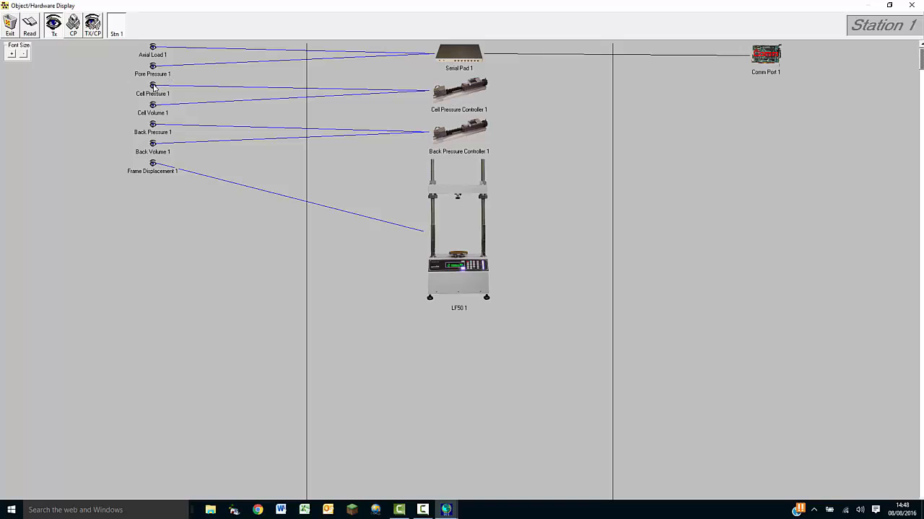
left_click(32, 28)
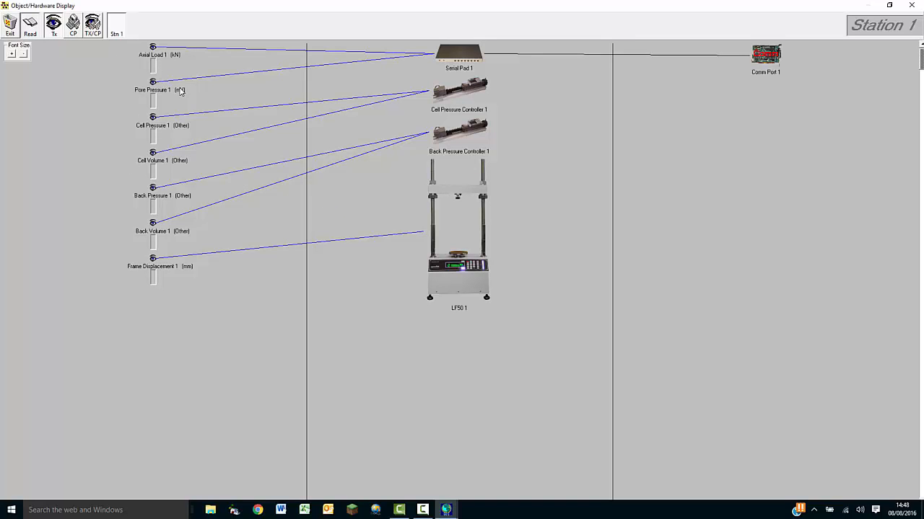
left_click(69, 29)
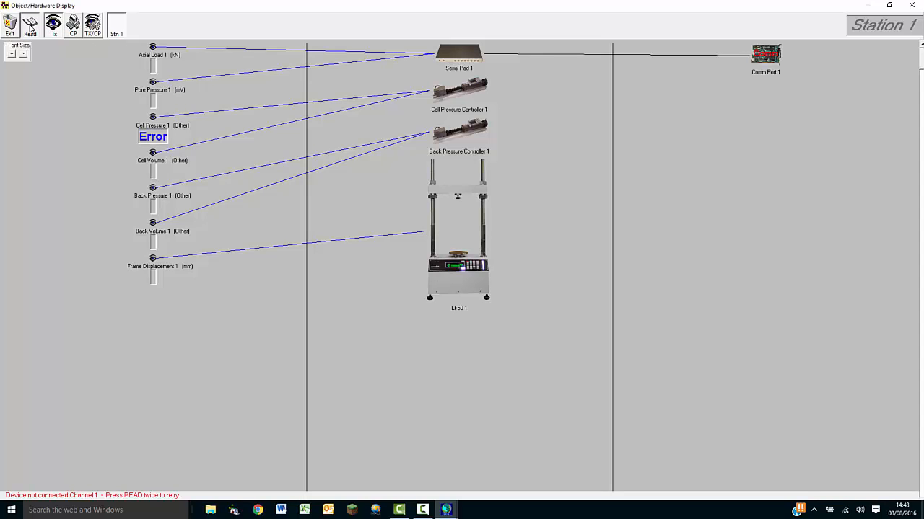
left_click(31, 29)
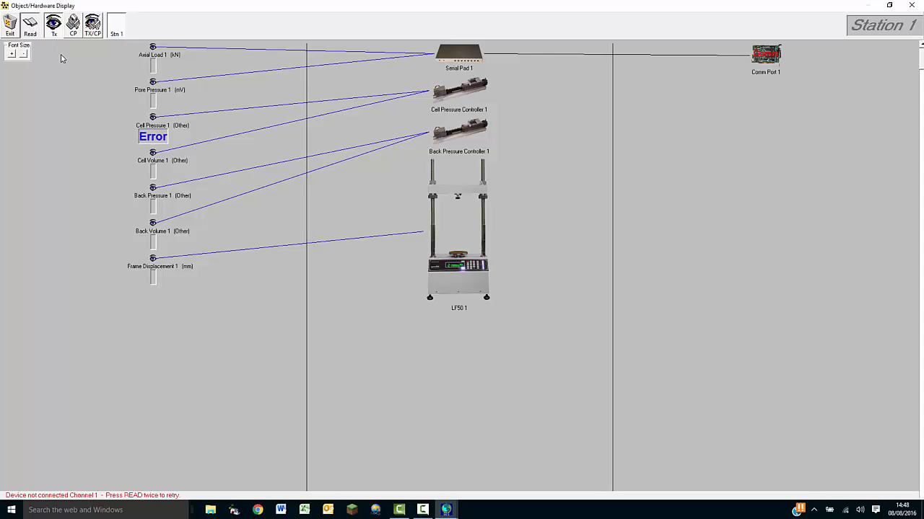
Assign the STDDPC device GDS12636 to Cell Pressure Controller 1.
double_click(464, 93)
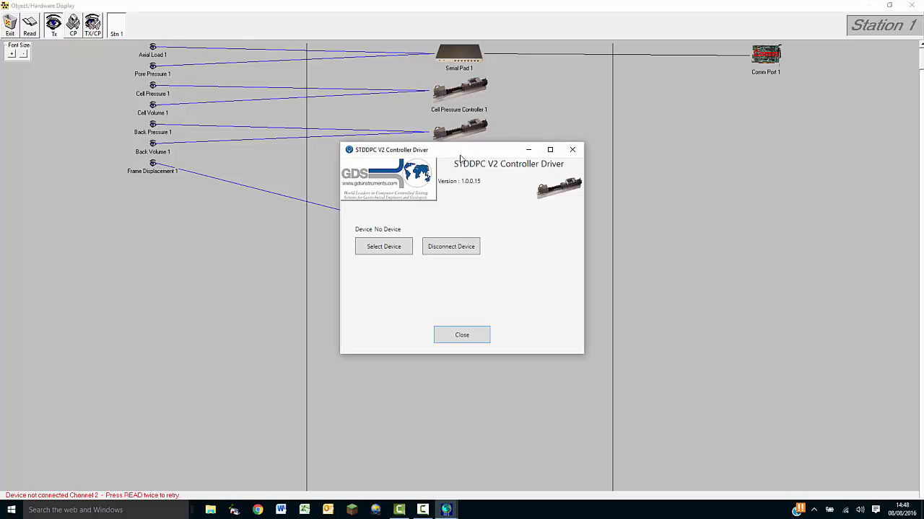
left_click(388, 248)
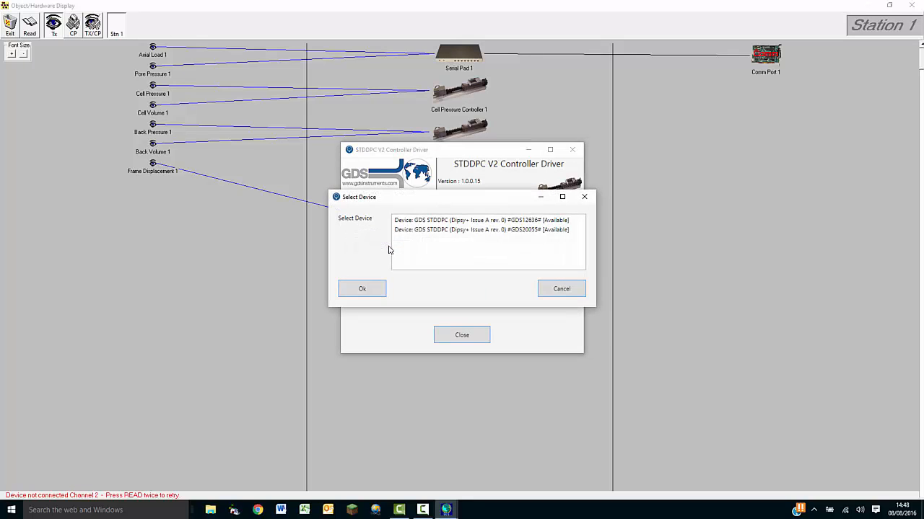
left_click(443, 220)
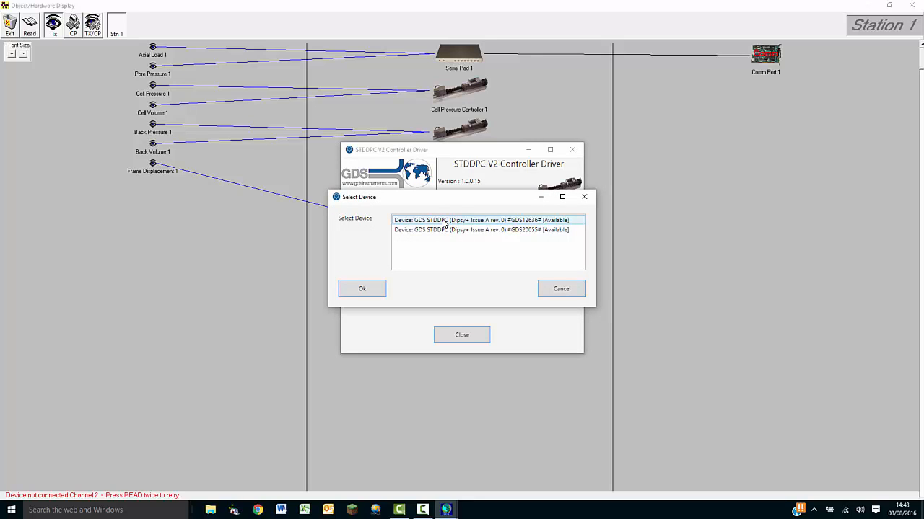
left_click(364, 289)
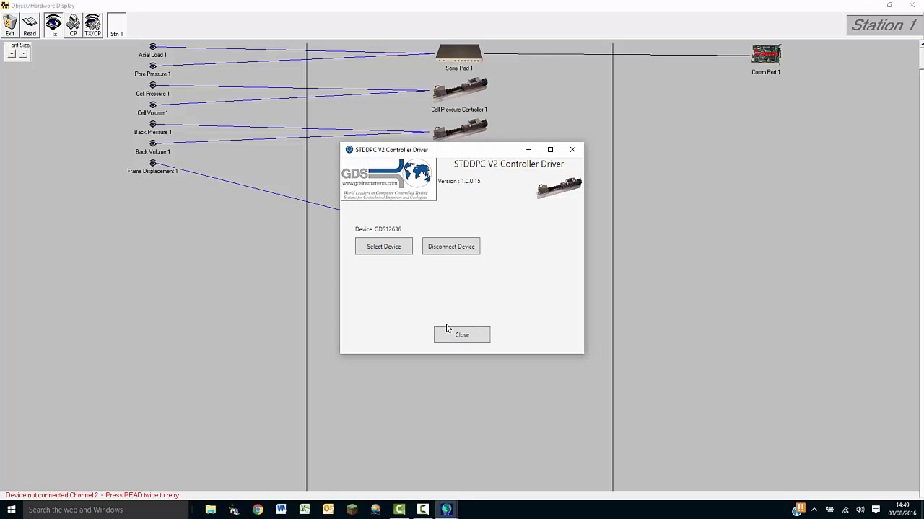
left_click(464, 339)
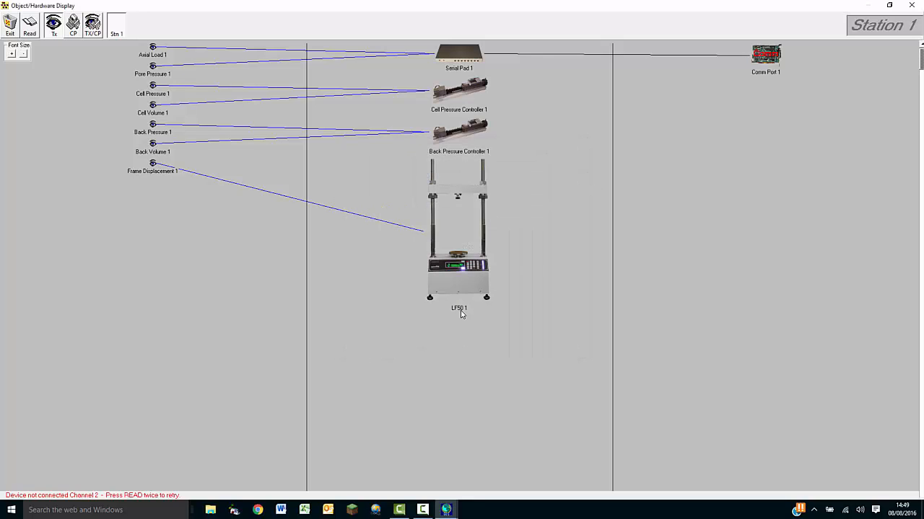
Assign the remaining STDDPC device GDS20055 to Back Pressure Controller 1.
double_click(454, 137)
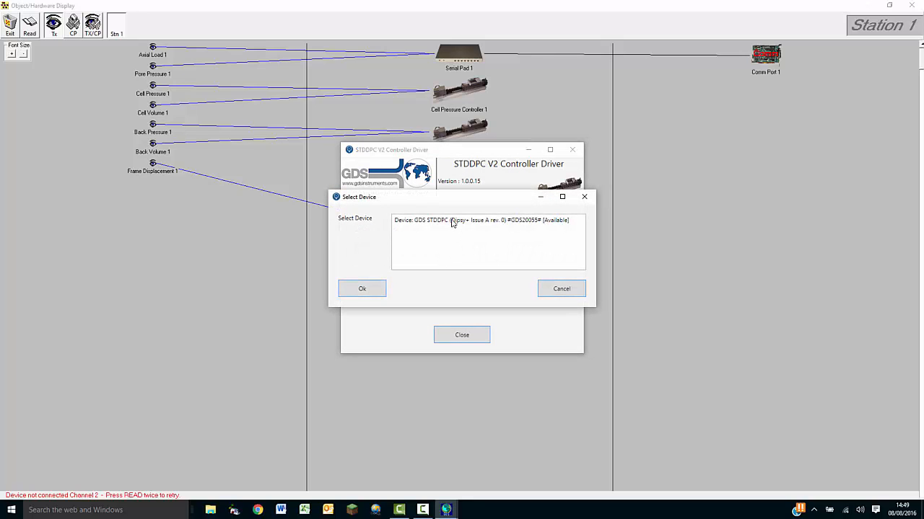
left_click(452, 221)
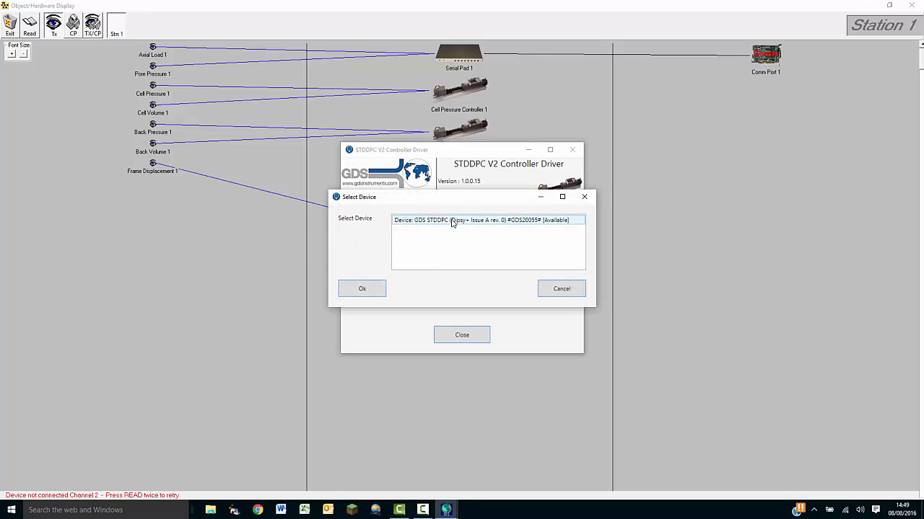
left_click(365, 296)
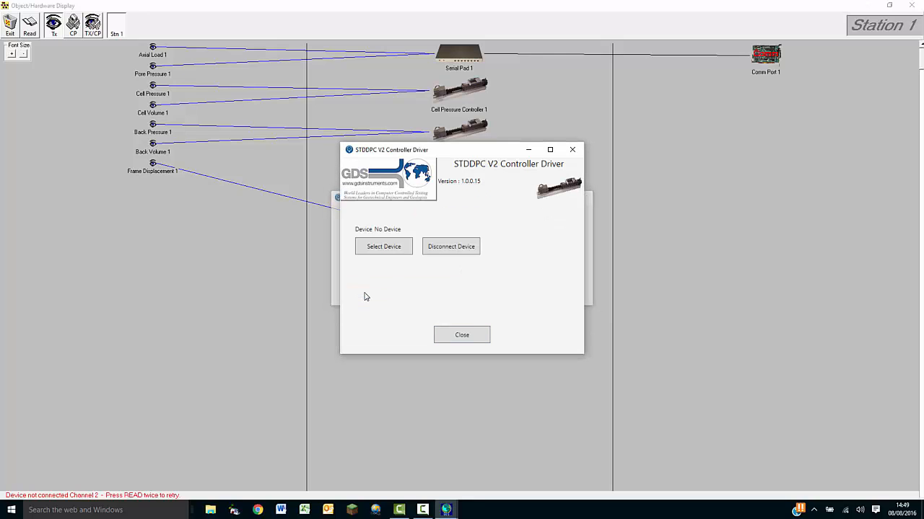
left_click(462, 334)
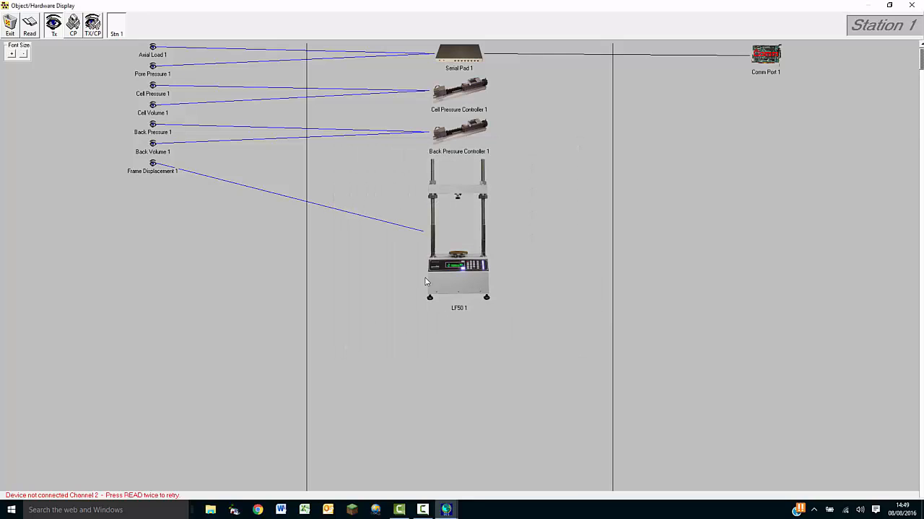
Check the LF50 load frame's device connection and read all transducers before exiting the object display.
double_click(457, 247)
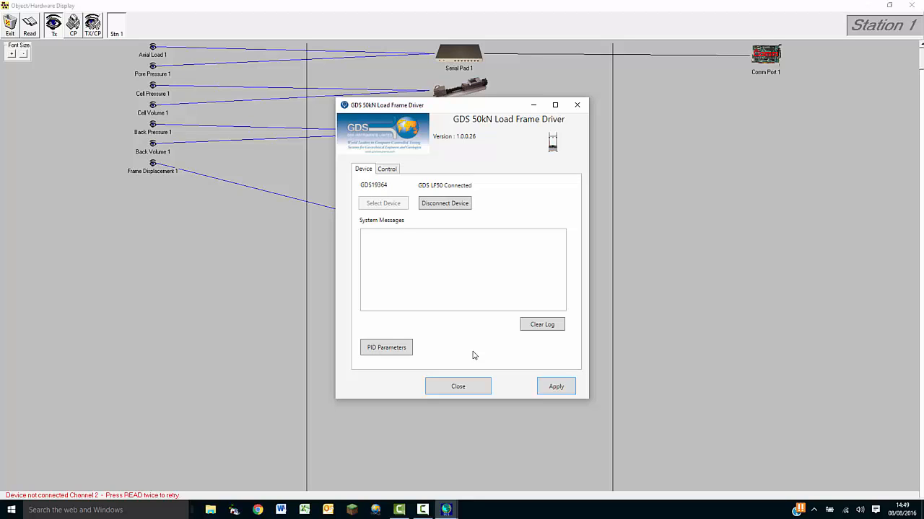
left_click(469, 389)
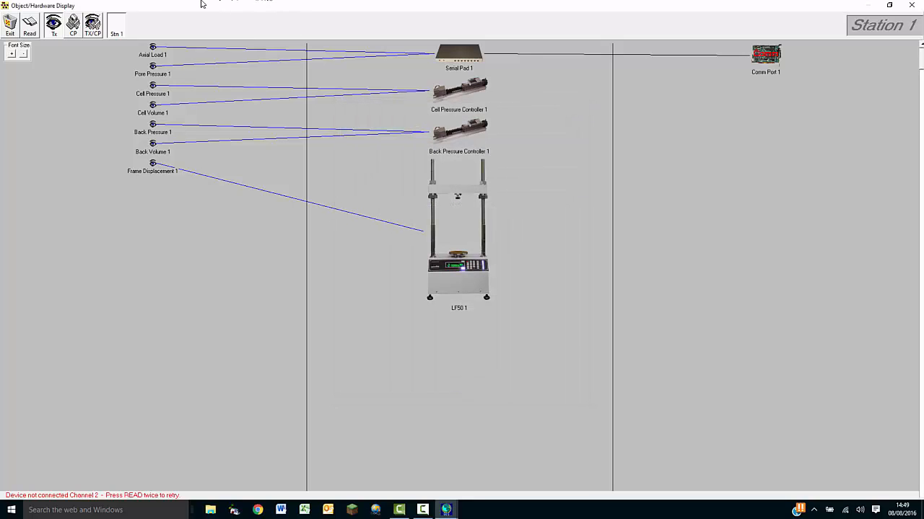
left_click(30, 23)
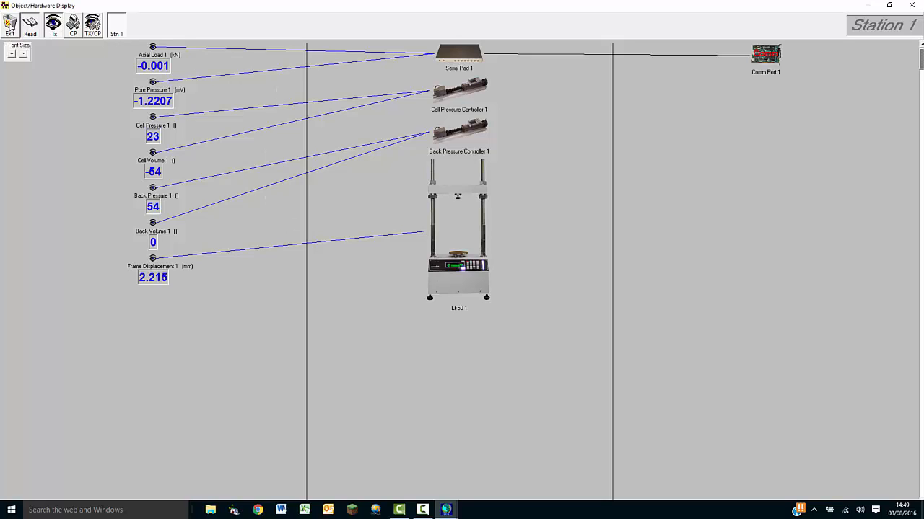
left_click(10, 25)
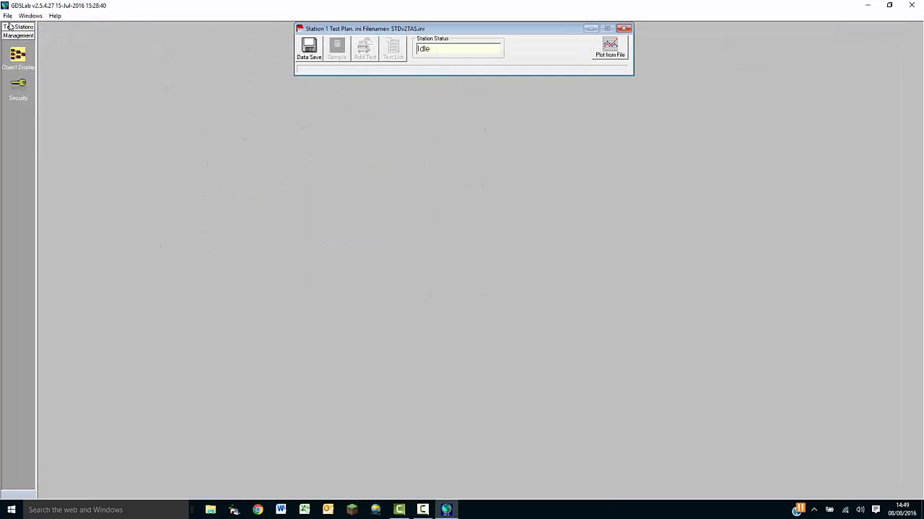
Quit GDSLab and start it again.
left_click(8, 16)
left_click(19, 72)
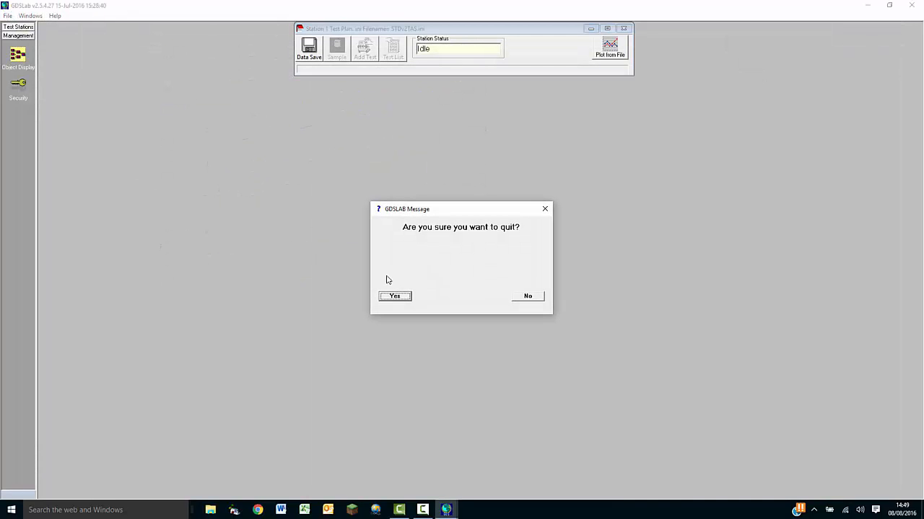
left_click(396, 296)
double_click(382, 169)
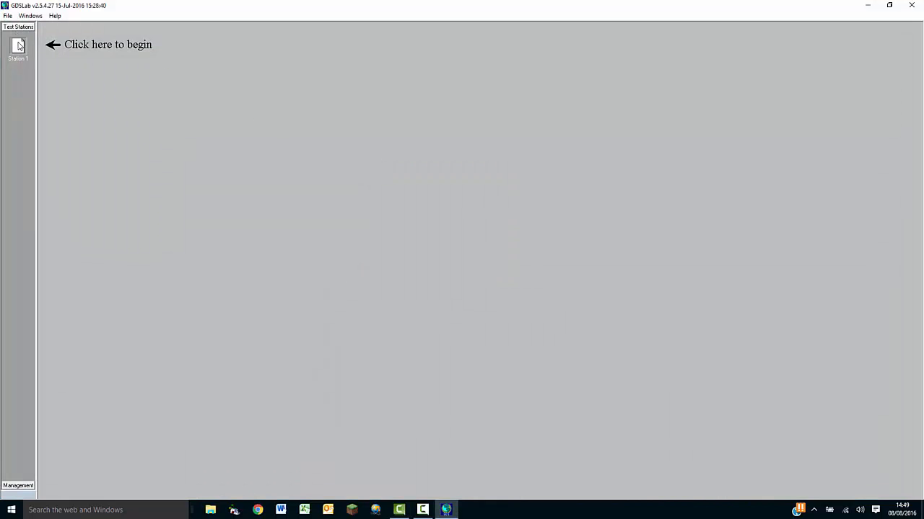
Create Station 1 from the STDv2TAS.ini configuration and set the program to always start with this file.
left_click(18, 45)
left_click(61, 52)
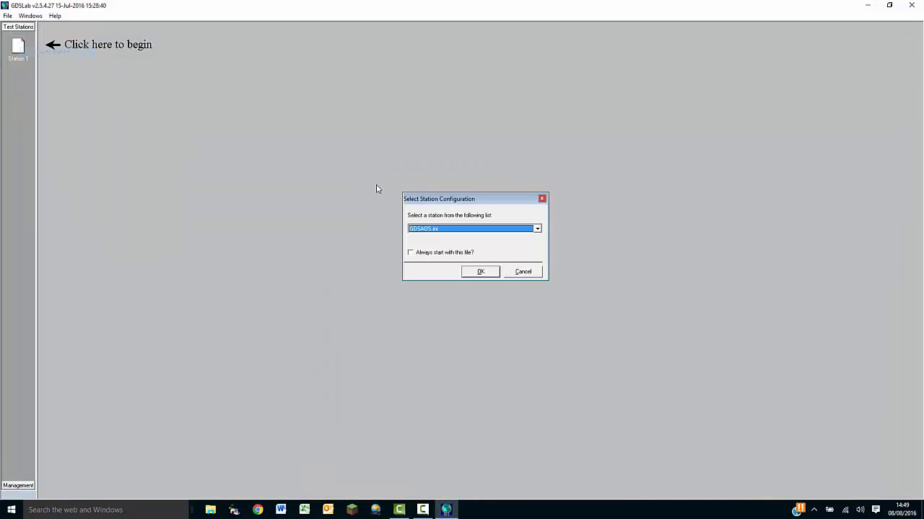
left_click(454, 230)
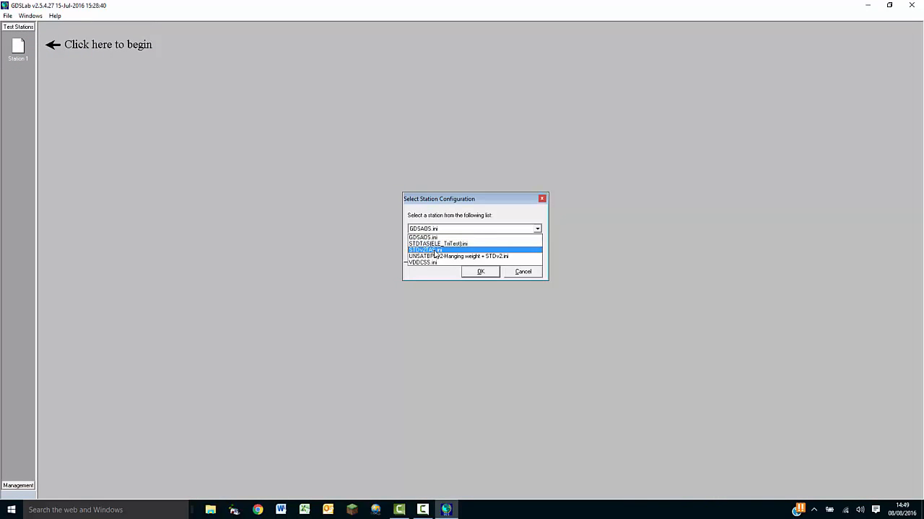
left_click(434, 251)
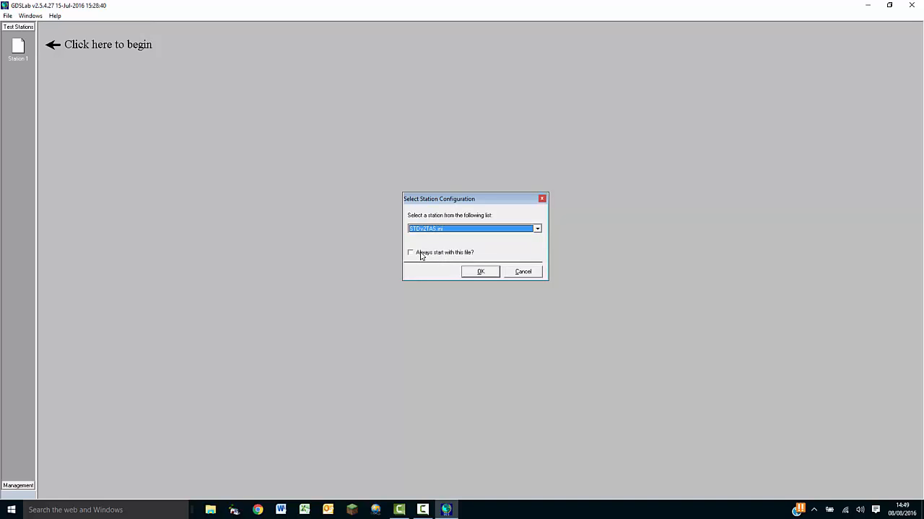
left_click(421, 254)
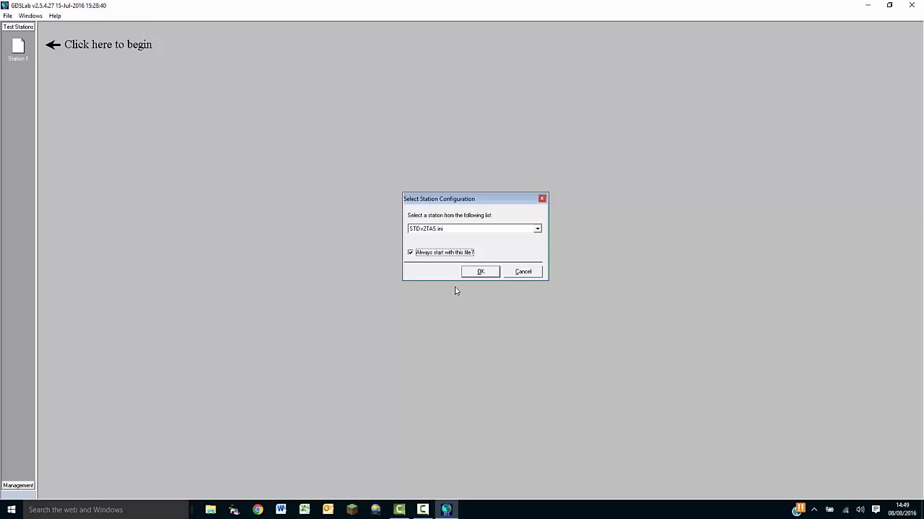
left_click(485, 272)
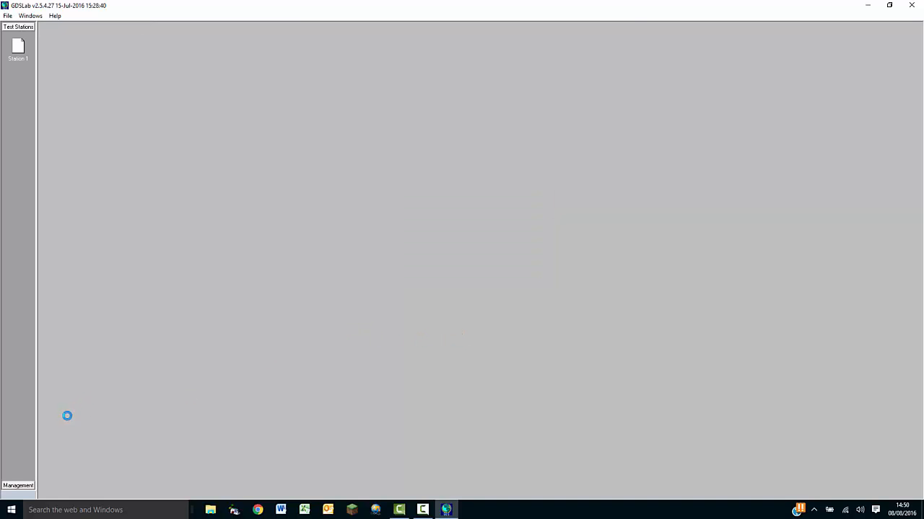
Open the station's object display and take live readings from all transducers, stopping them once checked.
left_click(22, 489)
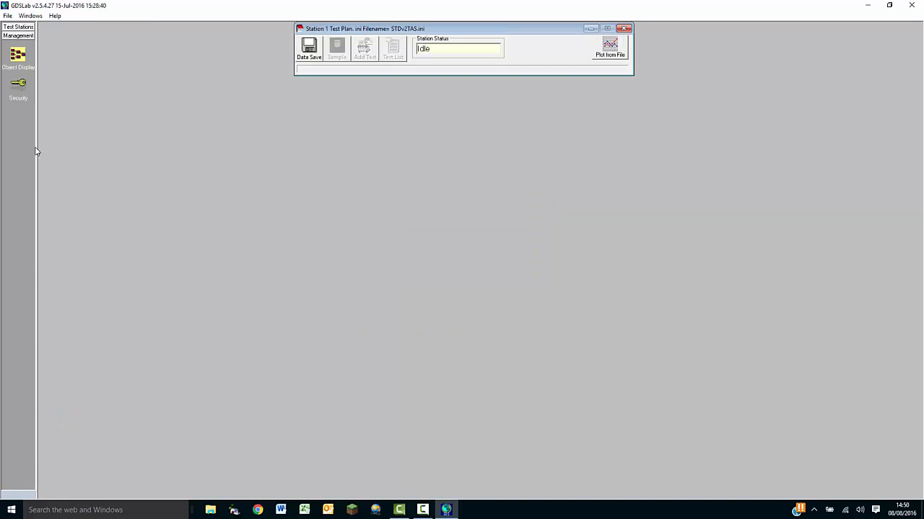
left_click(20, 59)
left_click(53, 28)
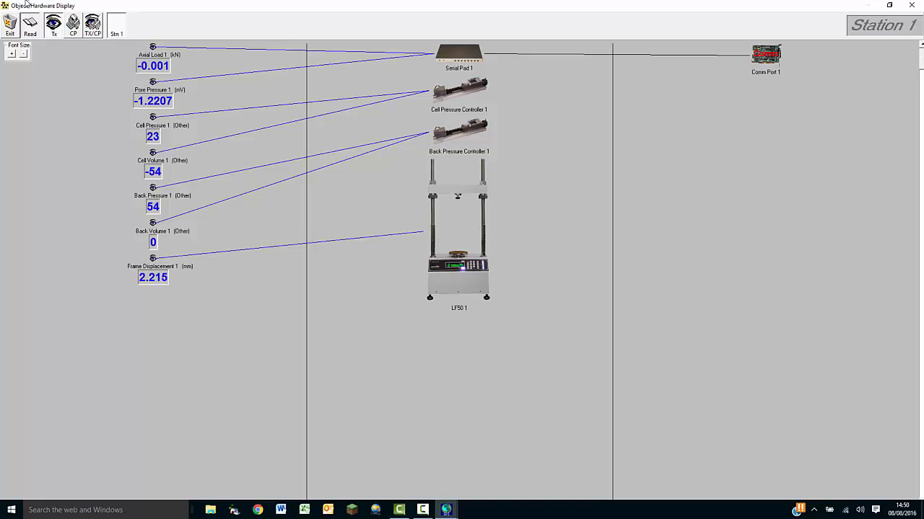
left_click(30, 29)
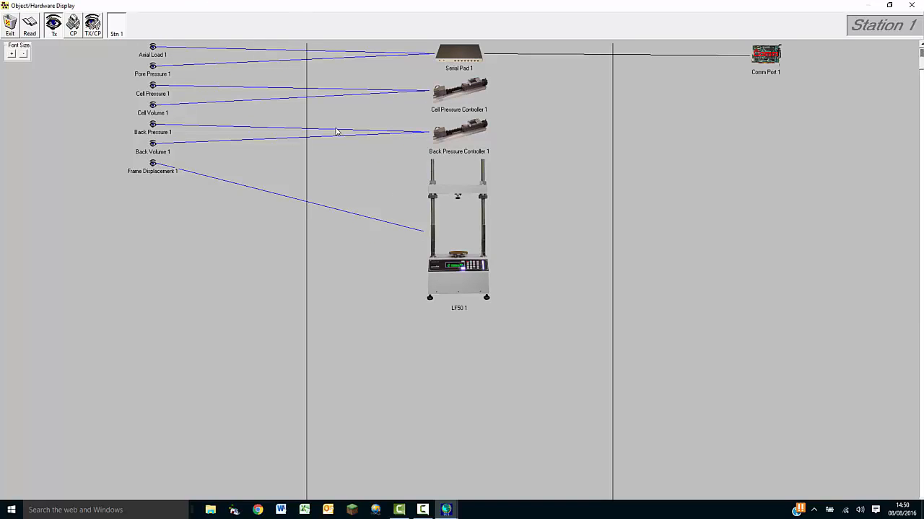
Review the Cell Pressure 1 transducer's advanced settings and calibration sensitivity, and exit its details.
left_click(153, 87)
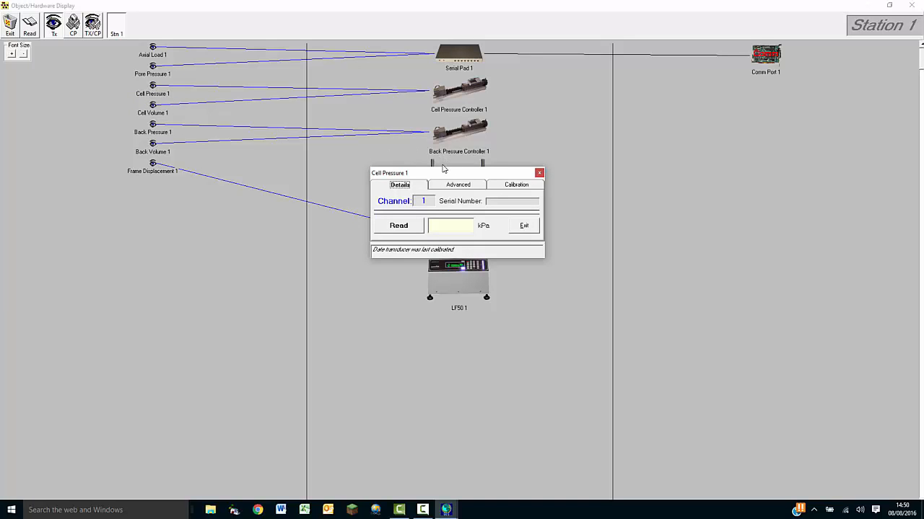
left_click_drag(443, 168, 416, 118)
left_click(429, 135)
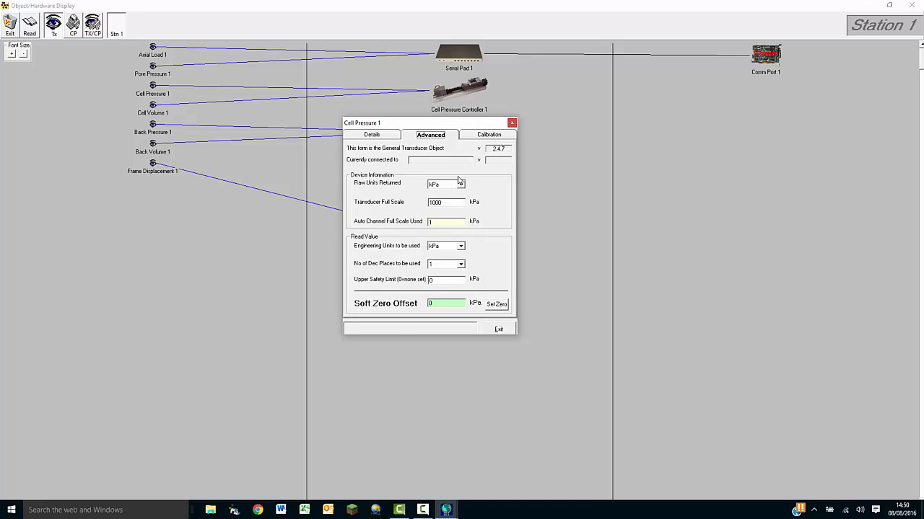
left_click(488, 135)
left_click(410, 204)
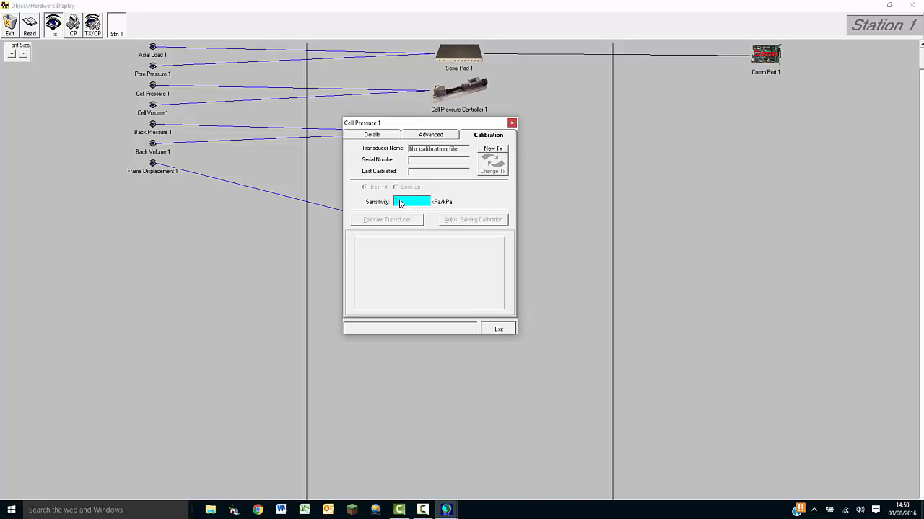
left_click(438, 136)
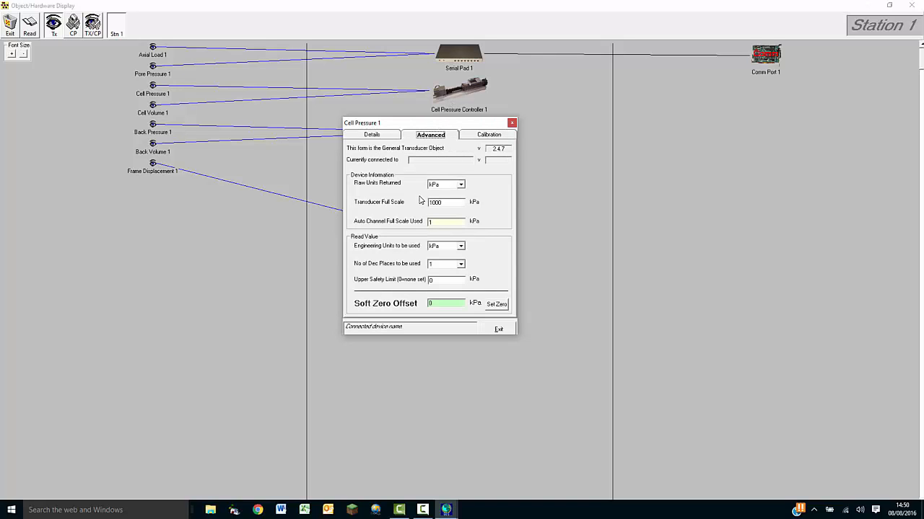
left_click(497, 329)
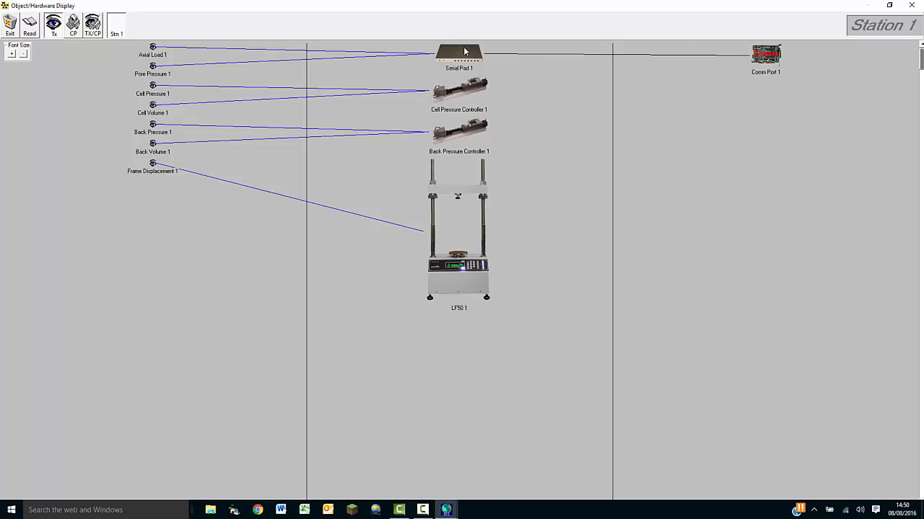
Open the advanced settings of the Axial Load 1 transducer and set its soft zero offset to 0.
left_click(152, 48)
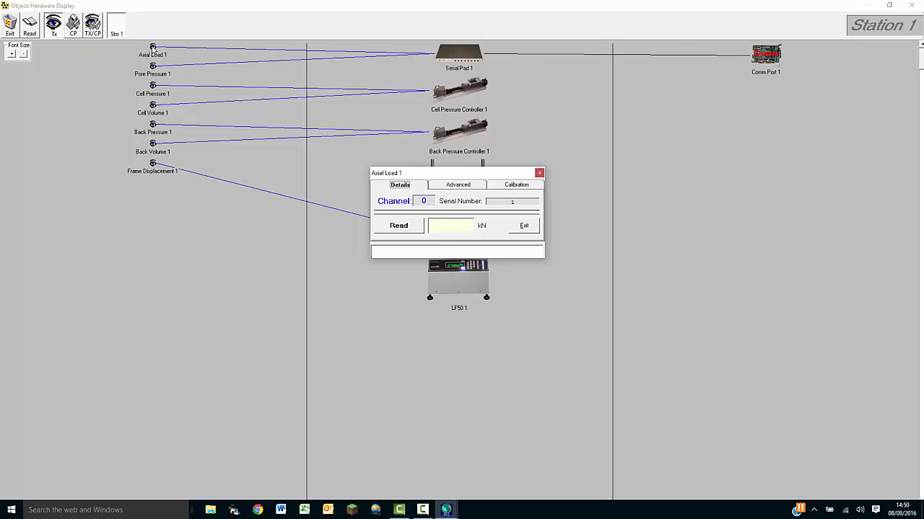
left_click_drag(450, 176, 433, 125)
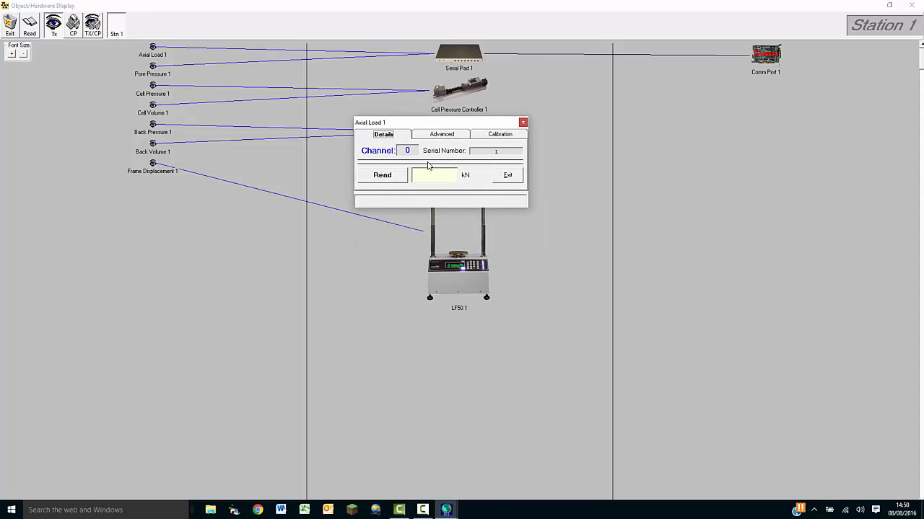
left_click(446, 136)
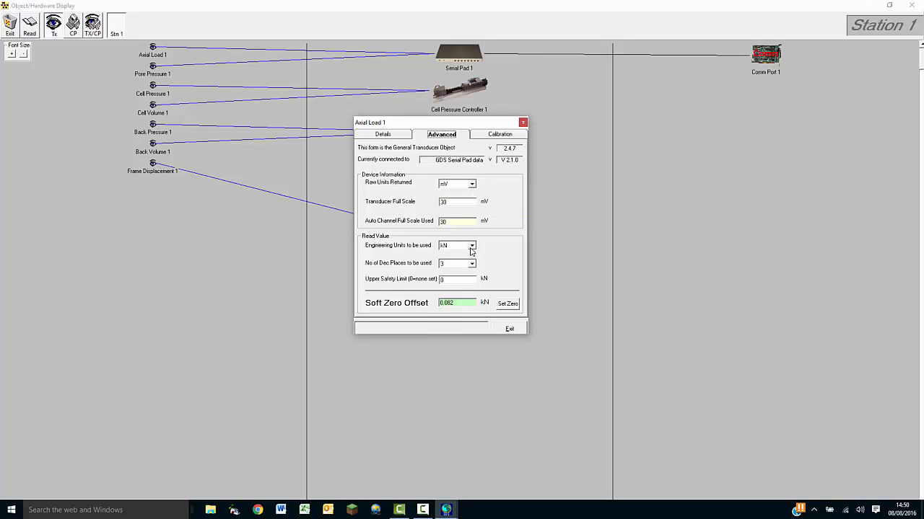
left_click(459, 305)
type("0")
Check the raw units choice for Axial Load 1, keeping mV, and set the transducer full scale to 20 mV.
left_click(472, 186)
left_click(472, 188)
left_click(472, 188)
left_click(472, 187)
left_click(472, 188)
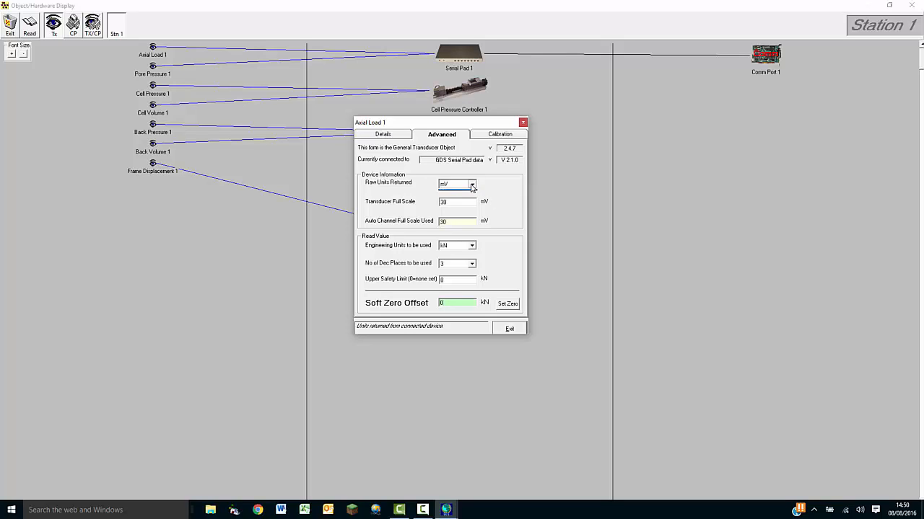
left_click(472, 188)
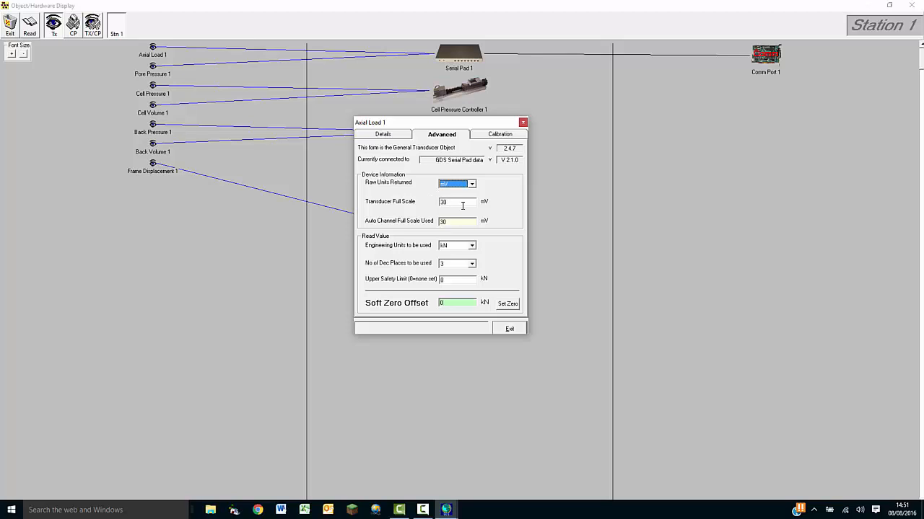
key("Tab")
type("2")
left_click(476, 222)
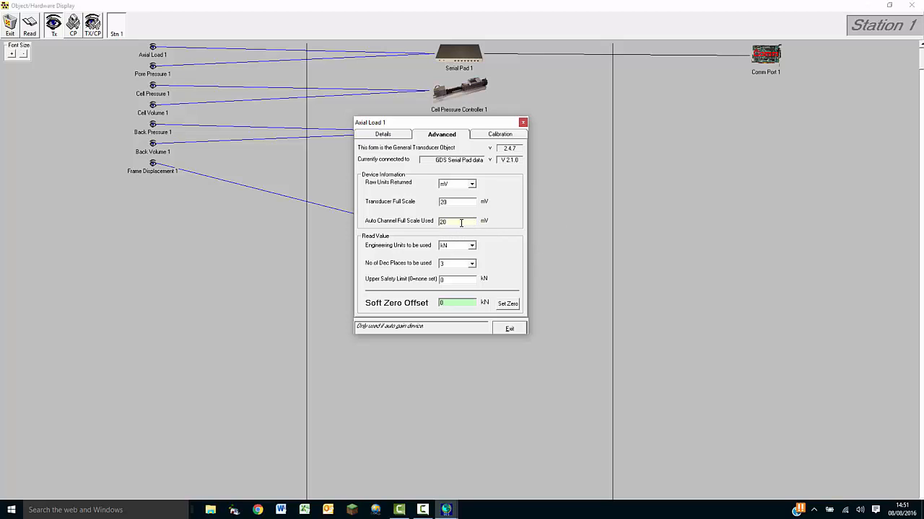
Check Axial Load 1's decimal places and engineering units options, keeping 3 places and kN.
double_click(461, 223)
left_click(471, 264)
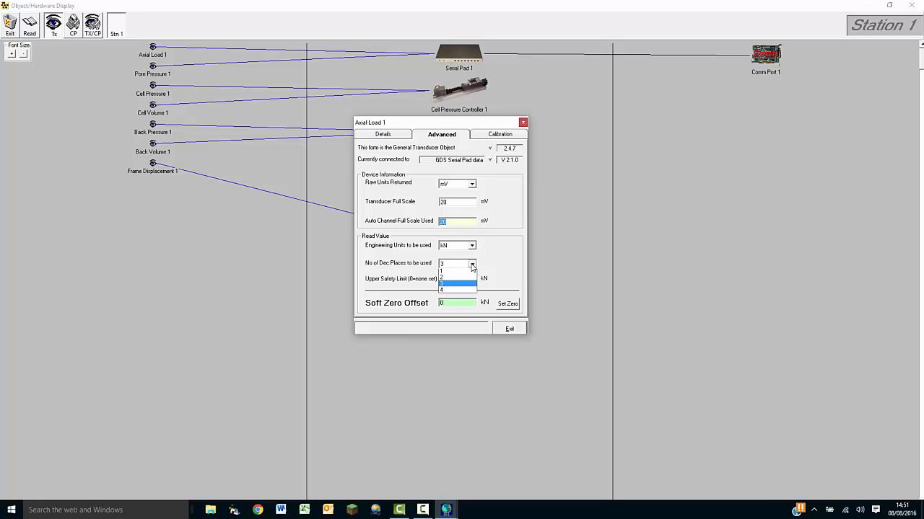
left_click(460, 295)
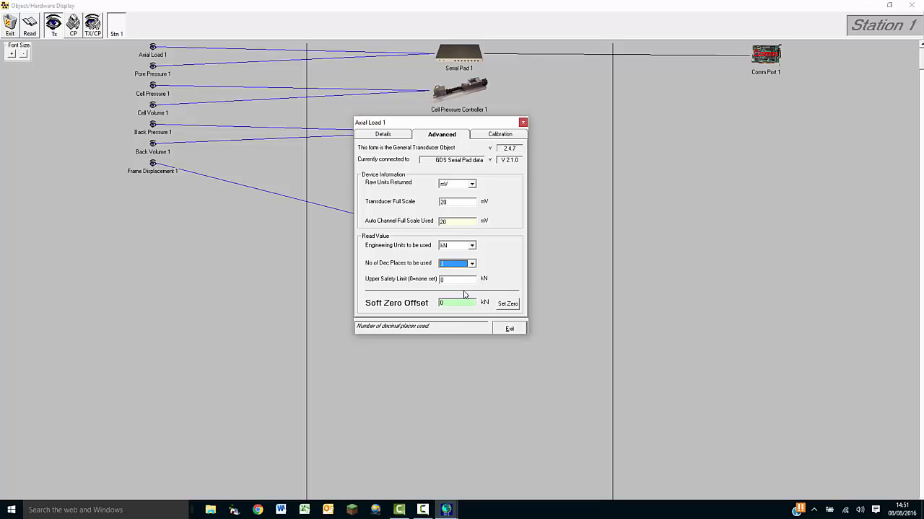
left_click(472, 247)
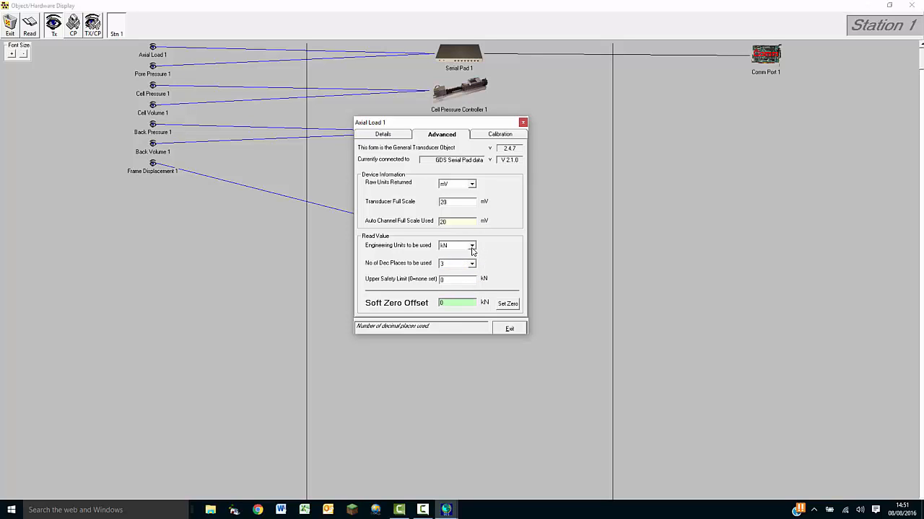
left_click(490, 257)
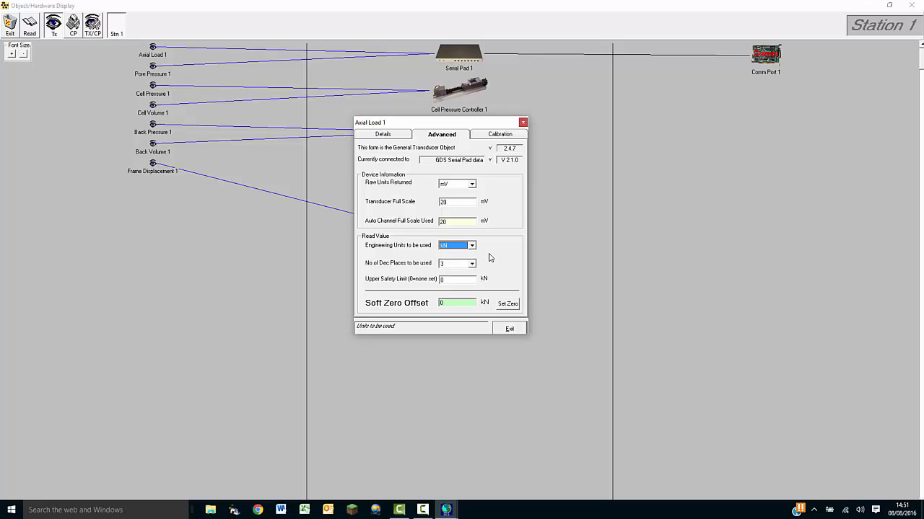
Take single readings of Axial Load 1 from its details.
left_click(402, 135)
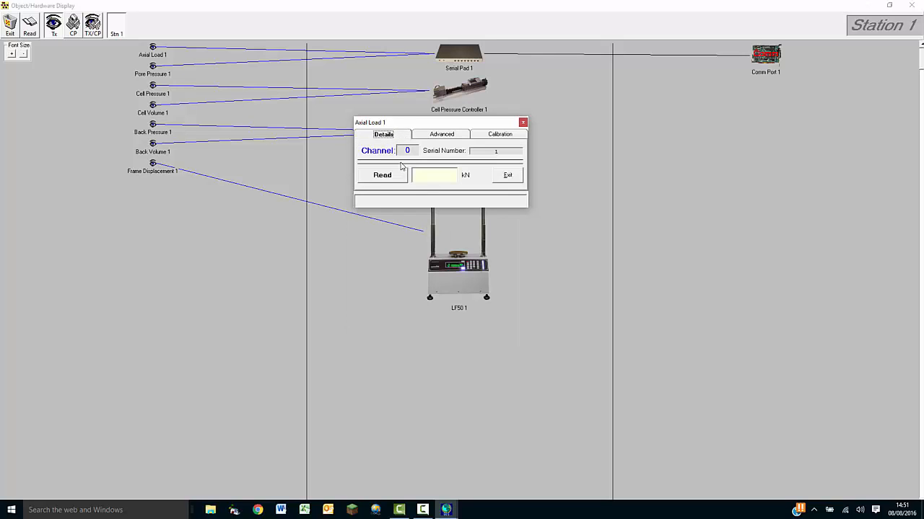
left_click(396, 179)
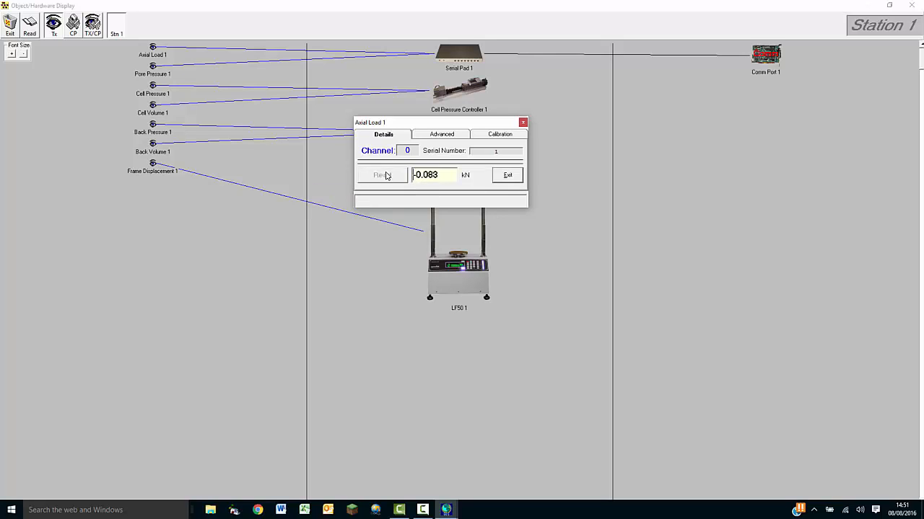
left_click(386, 175)
left_click(386, 176)
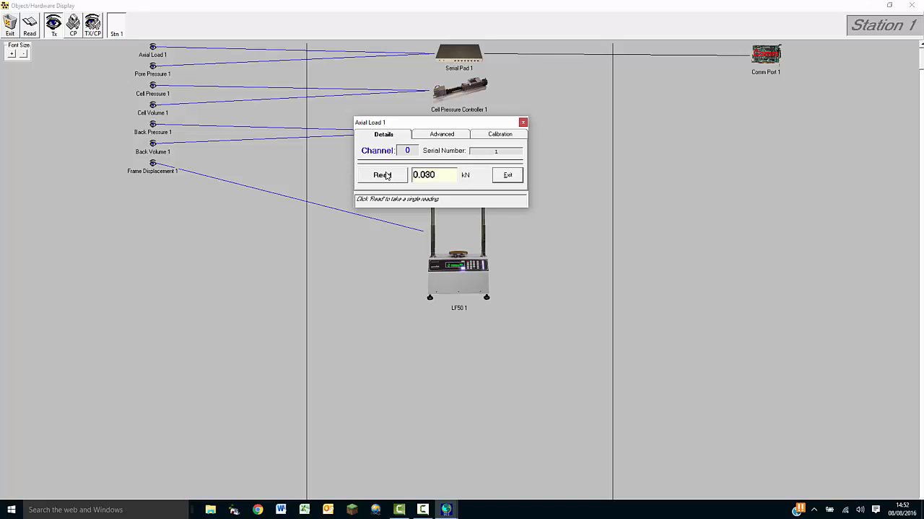
Zero the Axial Load 1 reading with the soft zero offset and exit the transducer's settings.
left_click(435, 137)
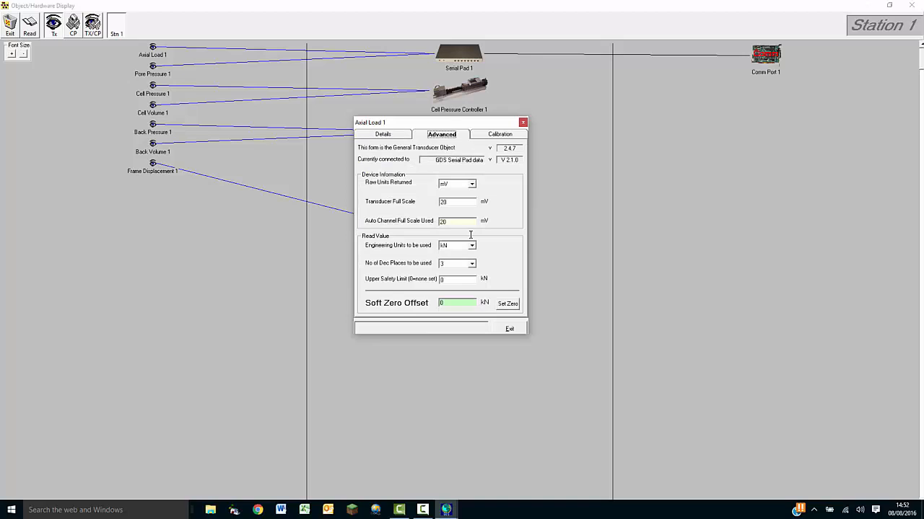
left_click(508, 304)
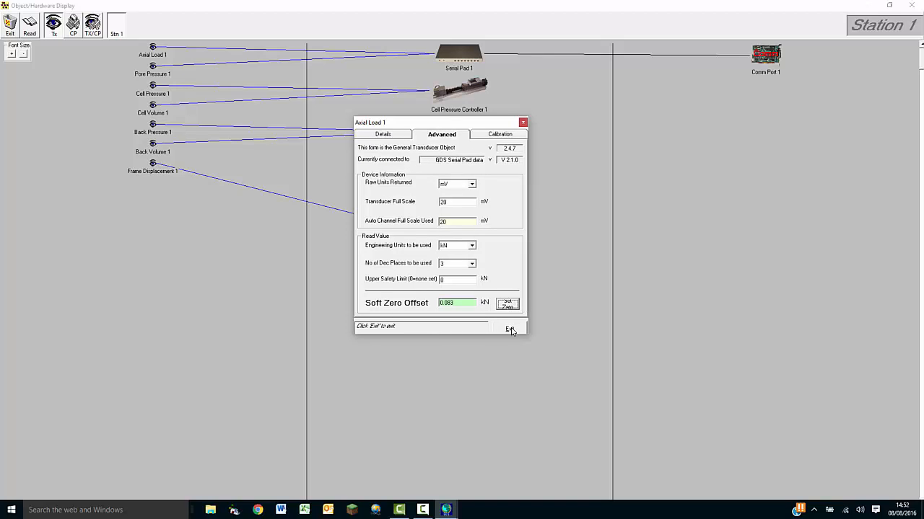
left_click(509, 329)
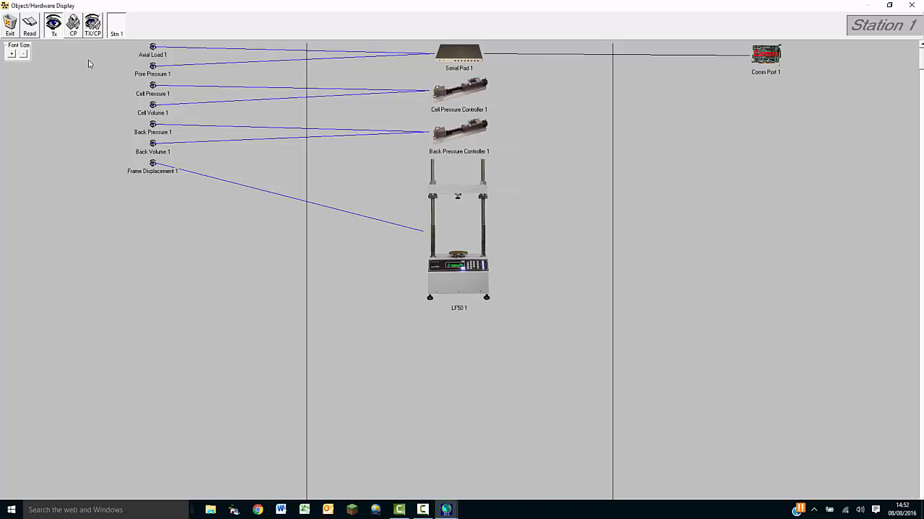
Take live readings from all transducers and enlarge the font of the displayed values.
left_click(52, 32)
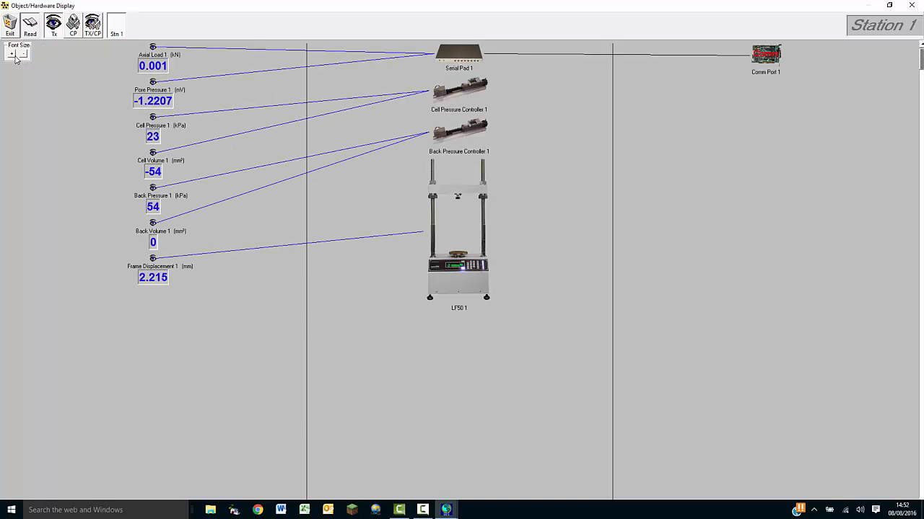
left_click(12, 55)
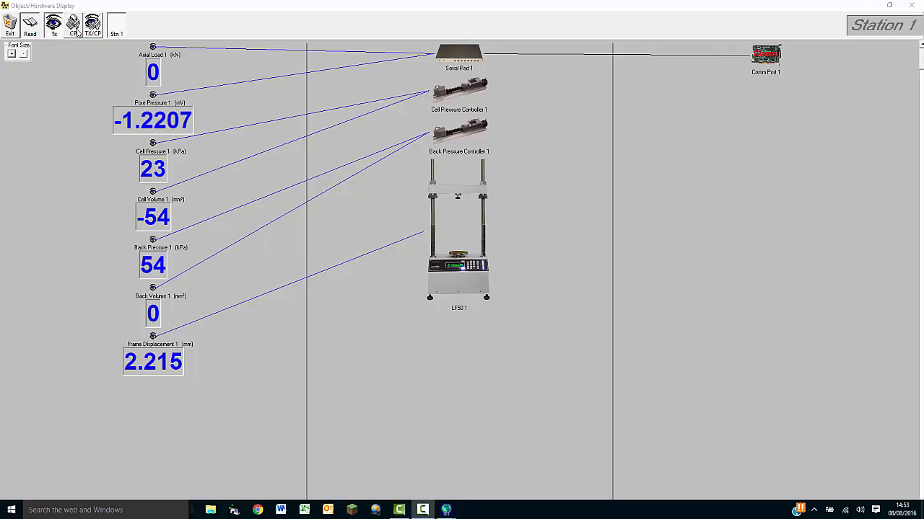
View the control parameters, and show them together with the transducers as live readings in a smaller font.
left_click(74, 29)
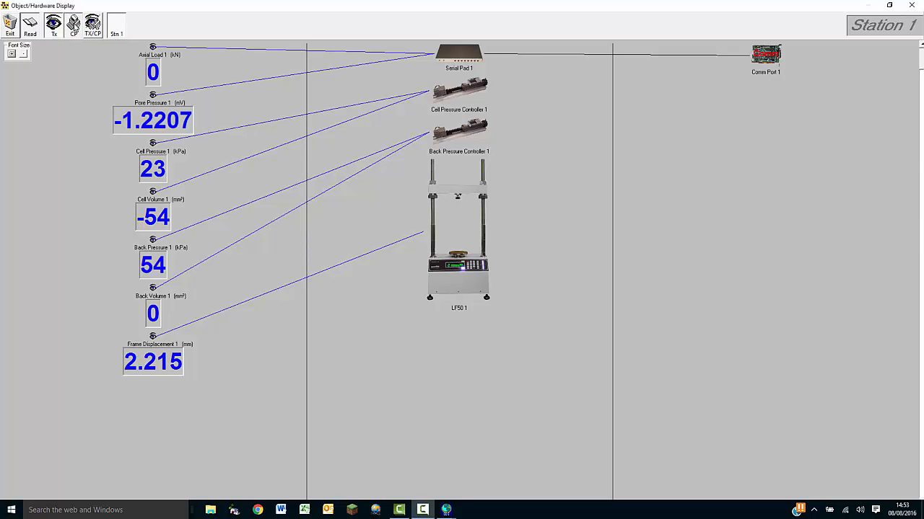
left_click(74, 27)
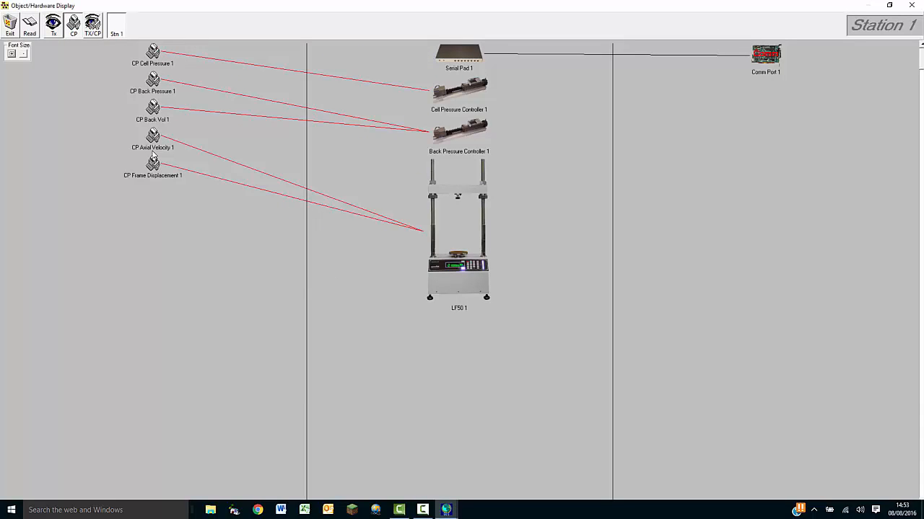
left_click(93, 27)
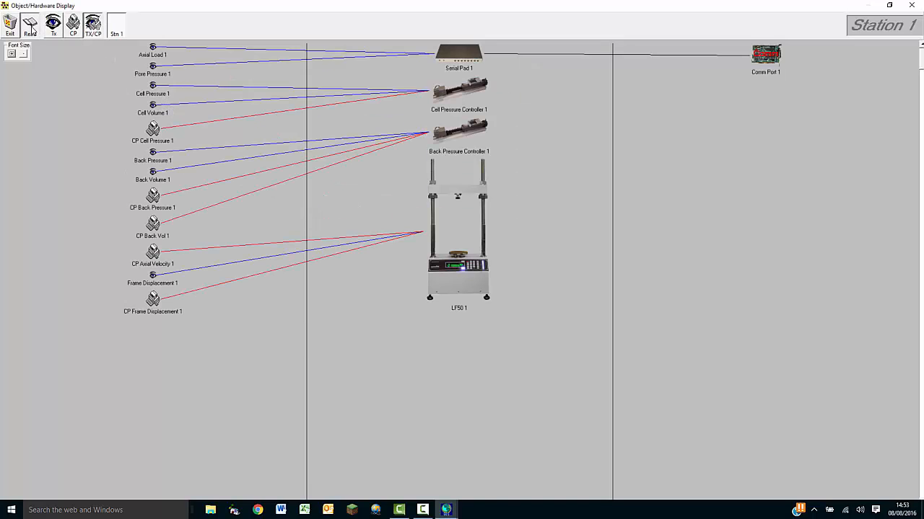
left_click(31, 29)
left_click(24, 55)
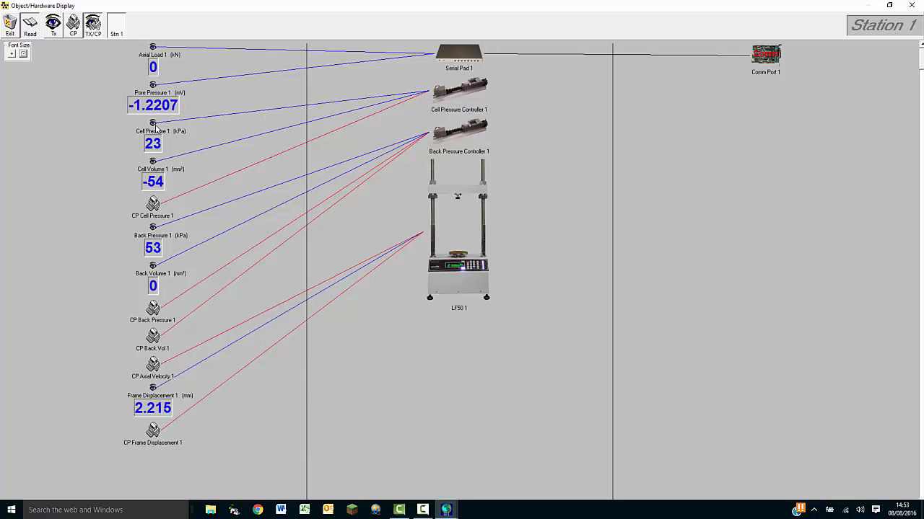
Set the CP Cell Pressure 1 target to 50 kPa and exit the object display once the pressure is checked.
double_click(153, 206)
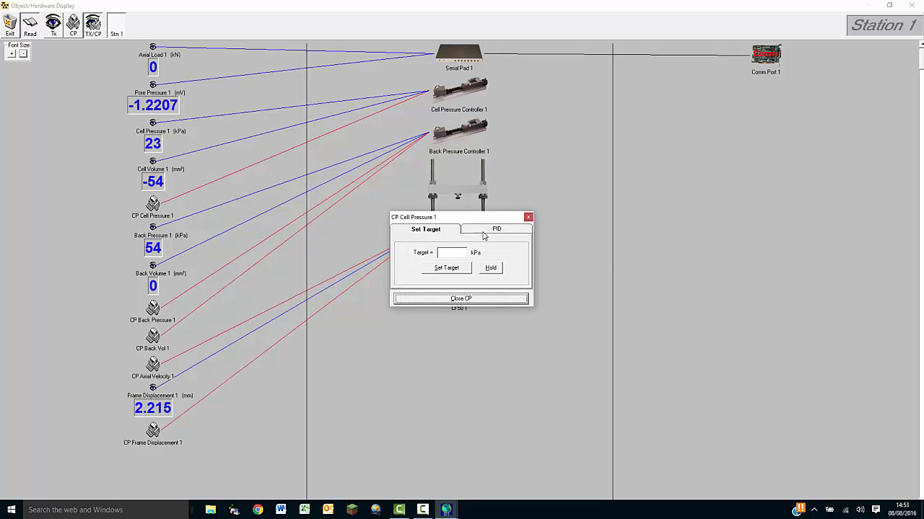
type("5")
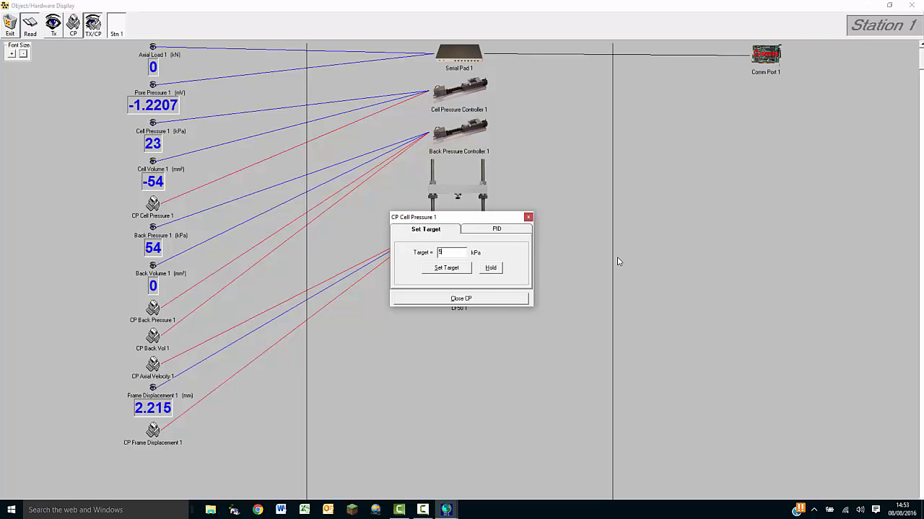
type("0")
left_click(459, 270)
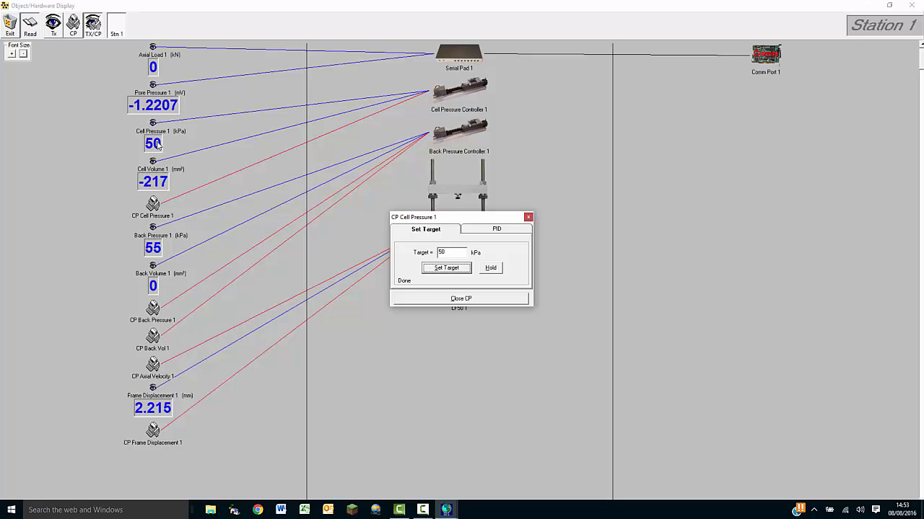
left_click(454, 299)
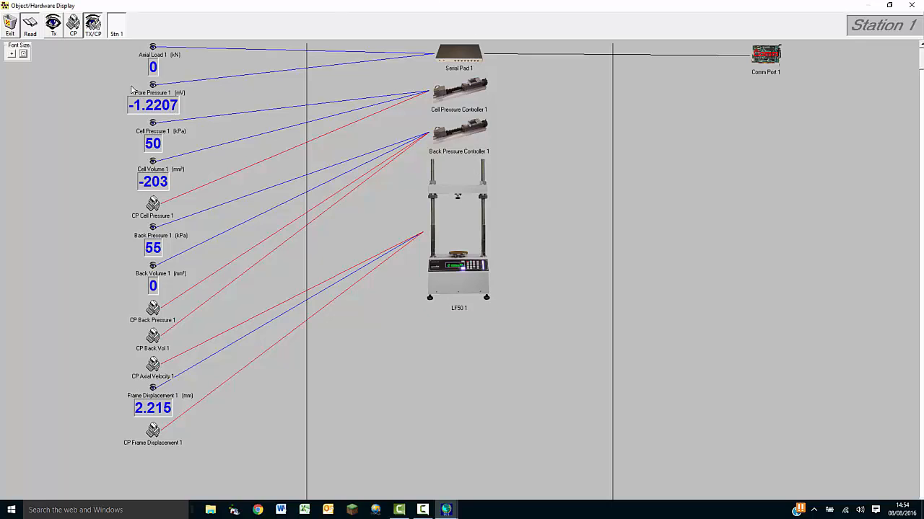
left_click(12, 27)
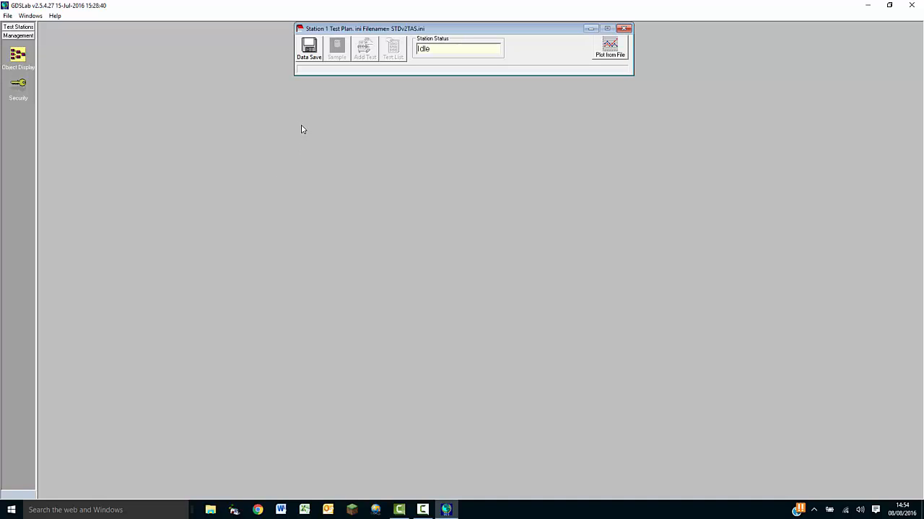
Start choosing a data file for Station 1, comparing the saving types and continuing with Single Directory.
left_click(316, 56)
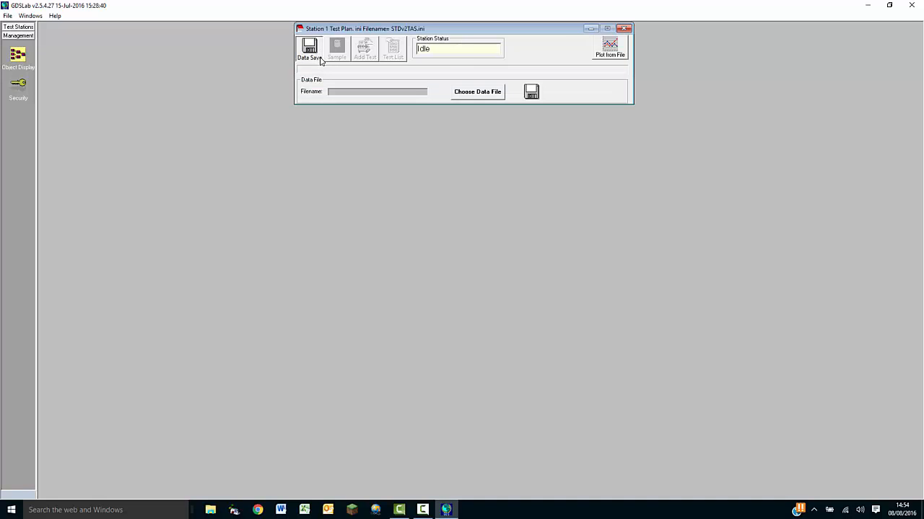
left_click(471, 93)
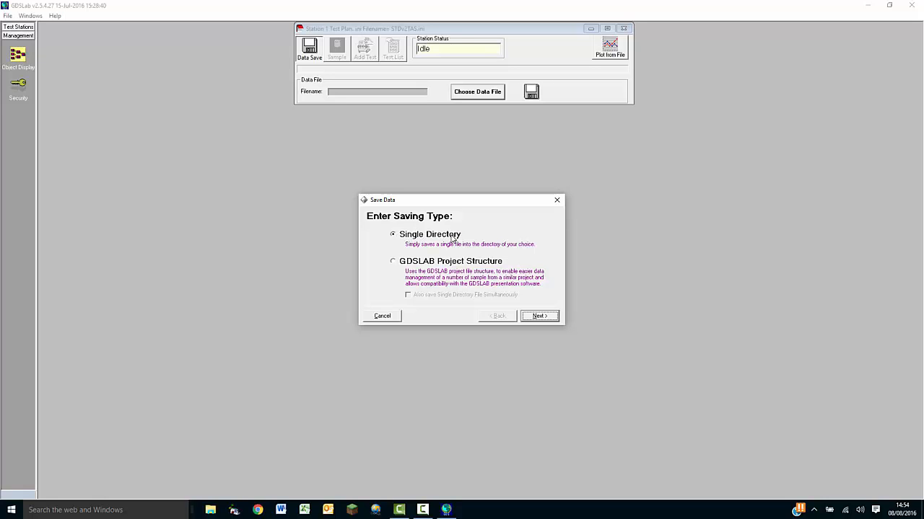
left_click(425, 264)
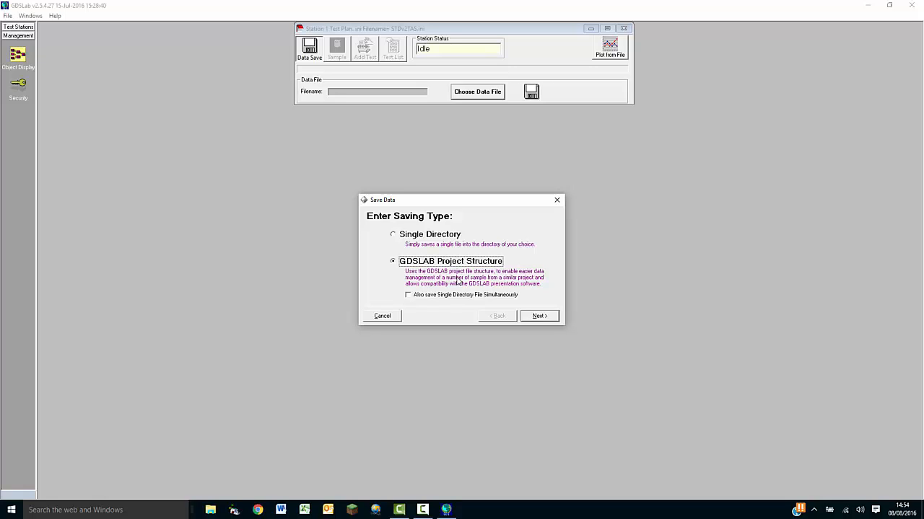
left_click(422, 238)
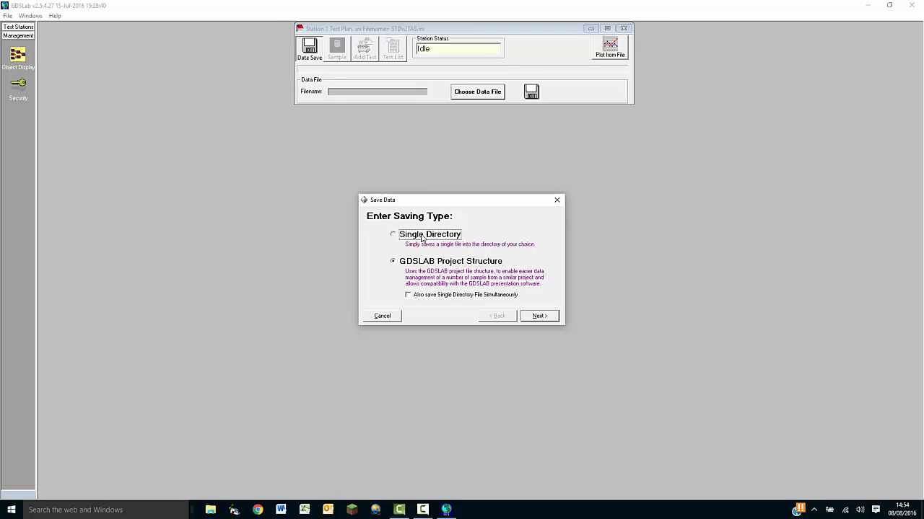
left_click(540, 316)
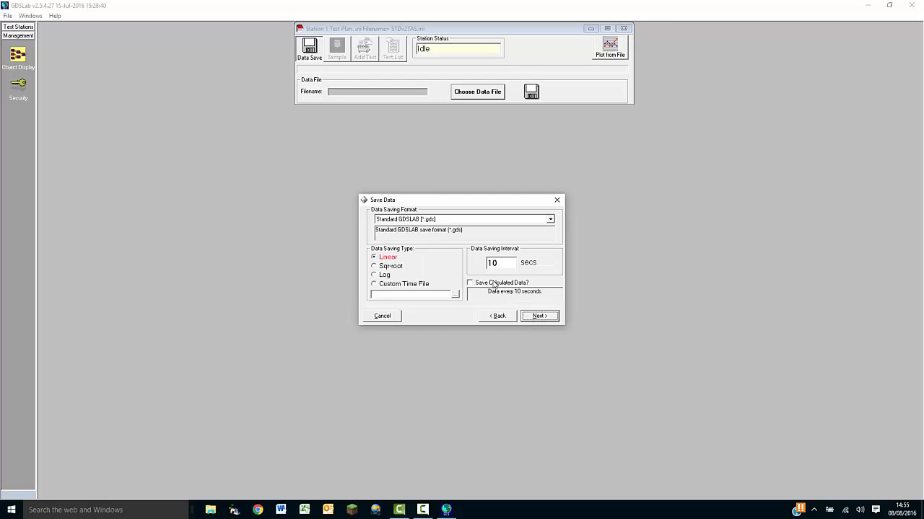
Set the data saving interval to 5 seconds and keep the Standard GDSLAB (*.gds) format with linear saving.
left_click_drag(512, 263, 464, 262)
type("5")
left_click(444, 221)
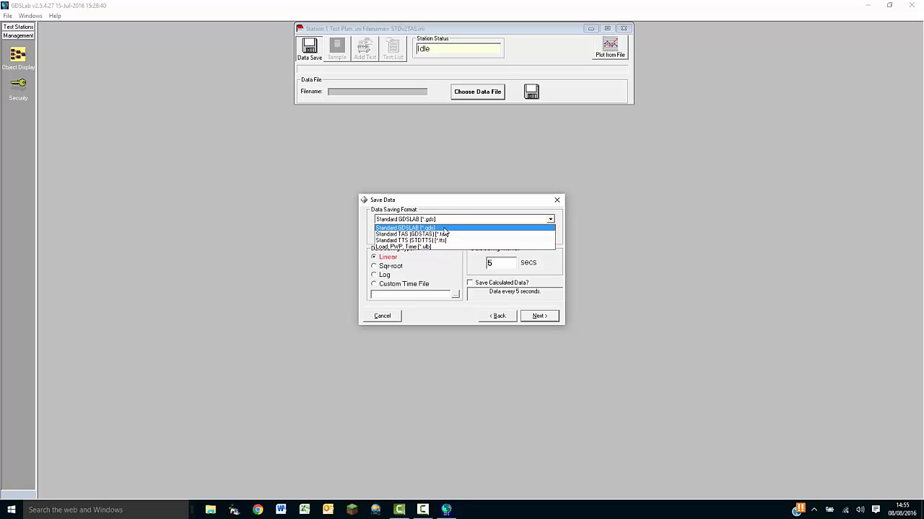
left_click(444, 228)
left_click(444, 222)
left_click(444, 228)
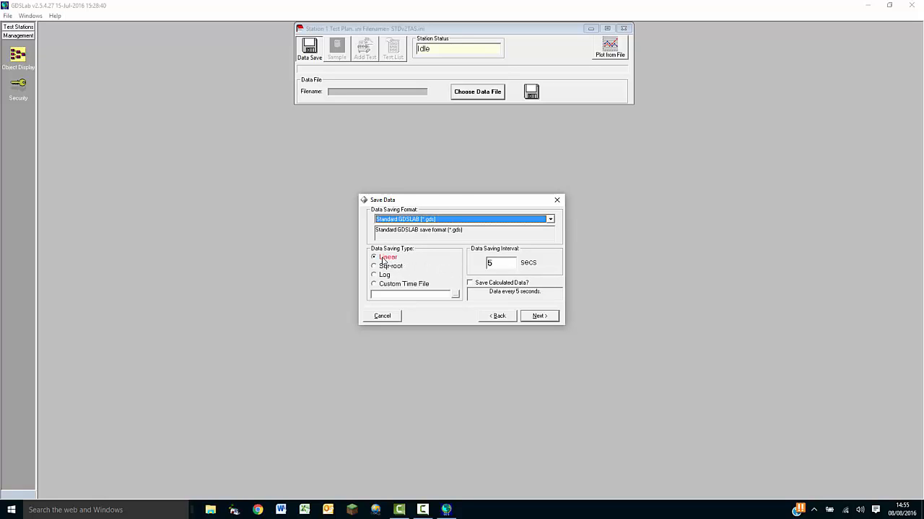
double_click(498, 263)
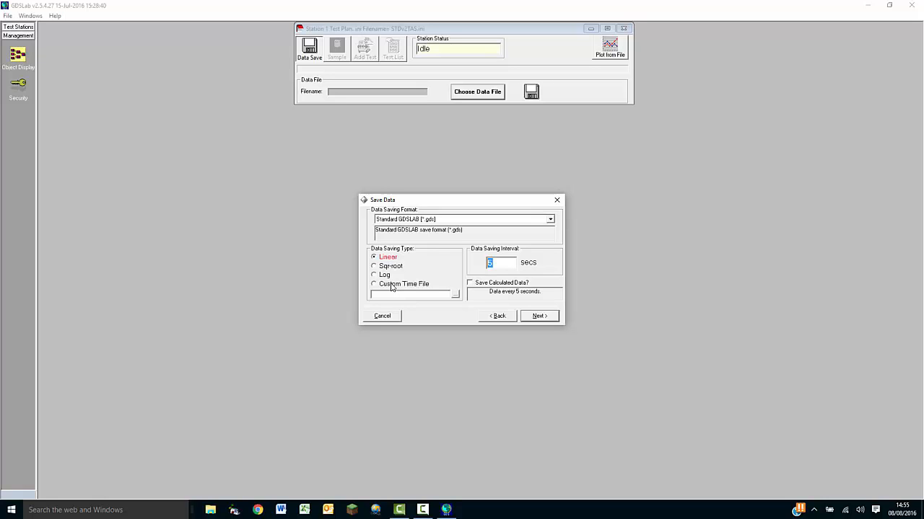
Turn on saving of calculated data and name the data file karl1 in the C:\gdslab folder.
left_click(471, 284)
left_click(539, 316)
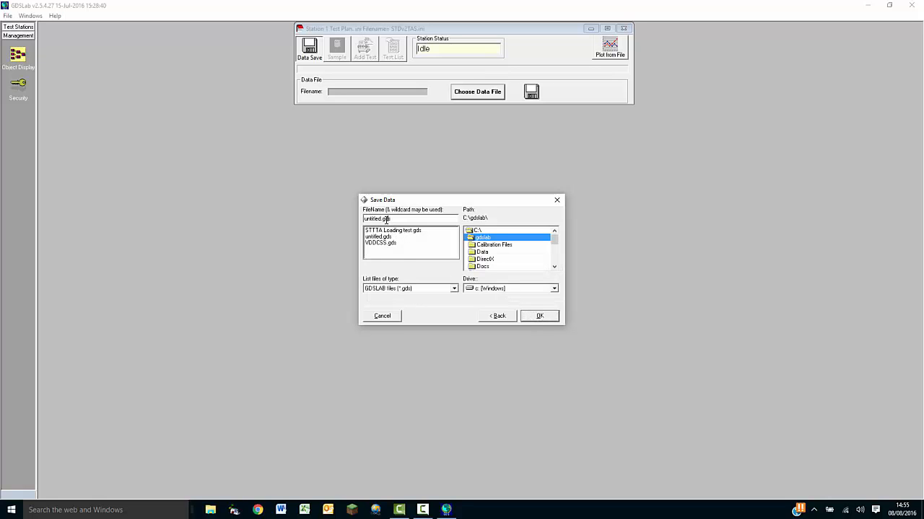
left_click_drag(382, 219, 355, 221)
type("karl1")
left_click(540, 316)
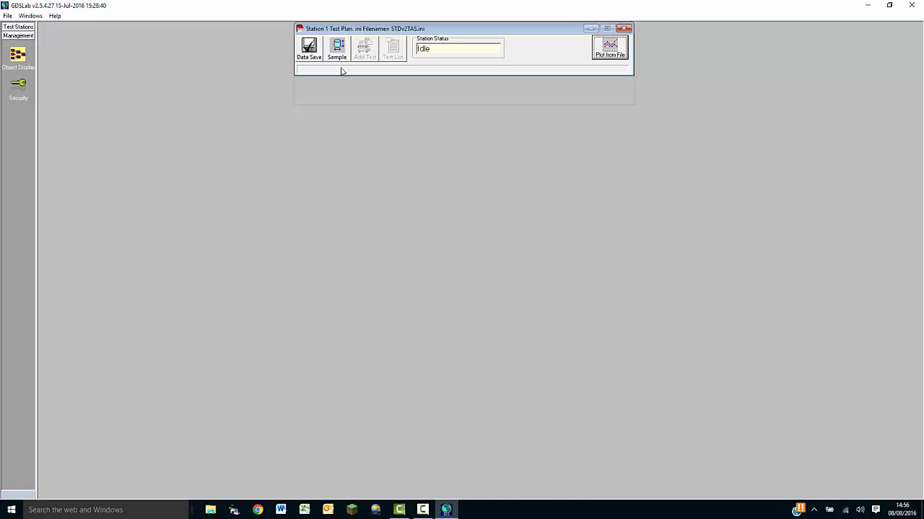
Choose the BS1377_UU sample type and begin its setup as the first test on a new, docked specimen.
left_click(338, 51)
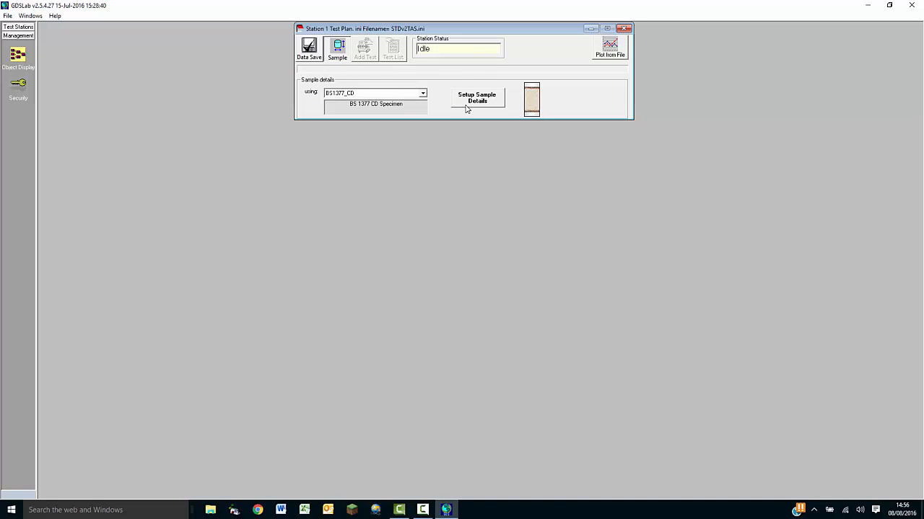
left_click(422, 94)
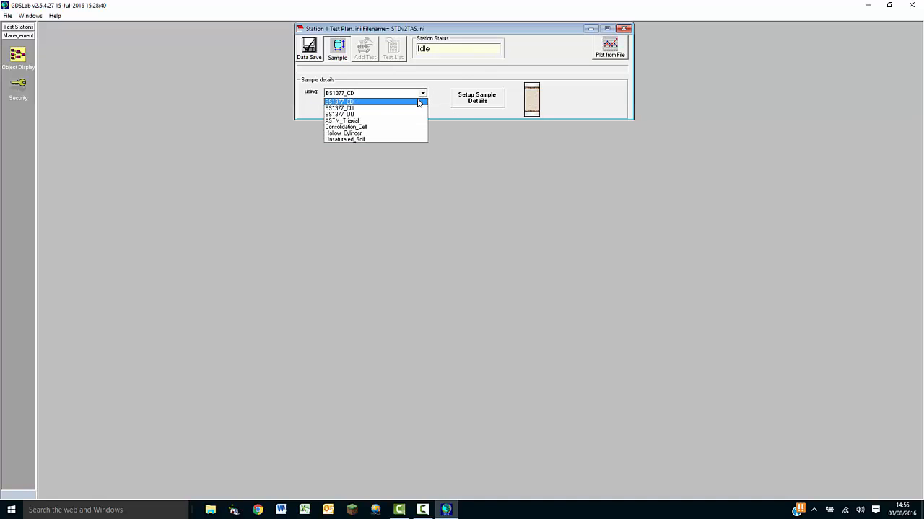
left_click(381, 116)
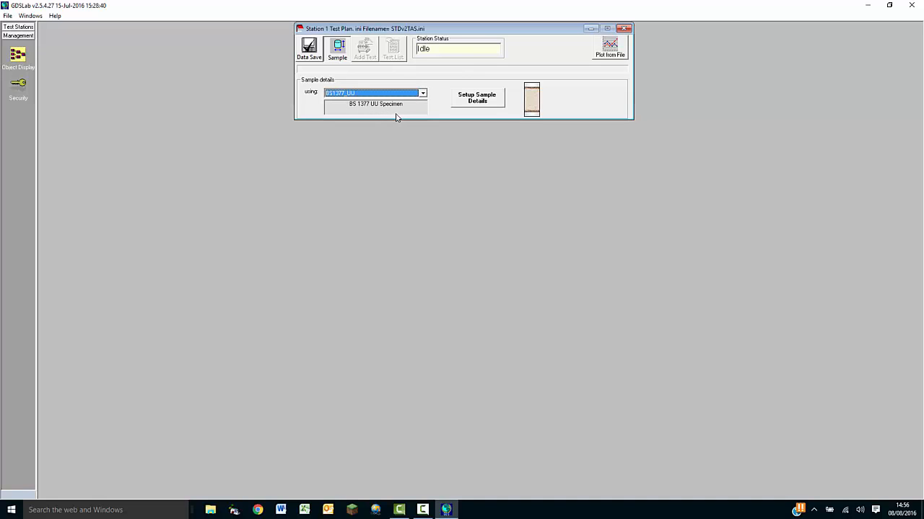
left_click(490, 99)
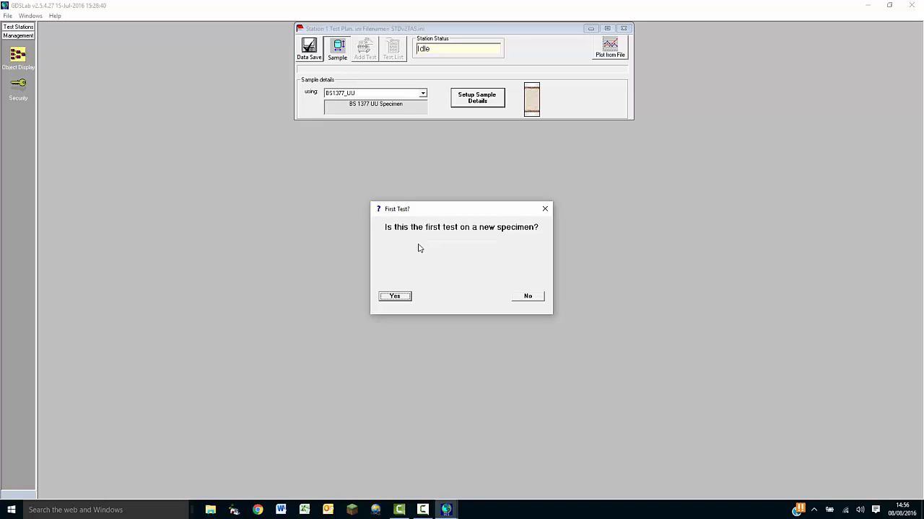
left_click(395, 301)
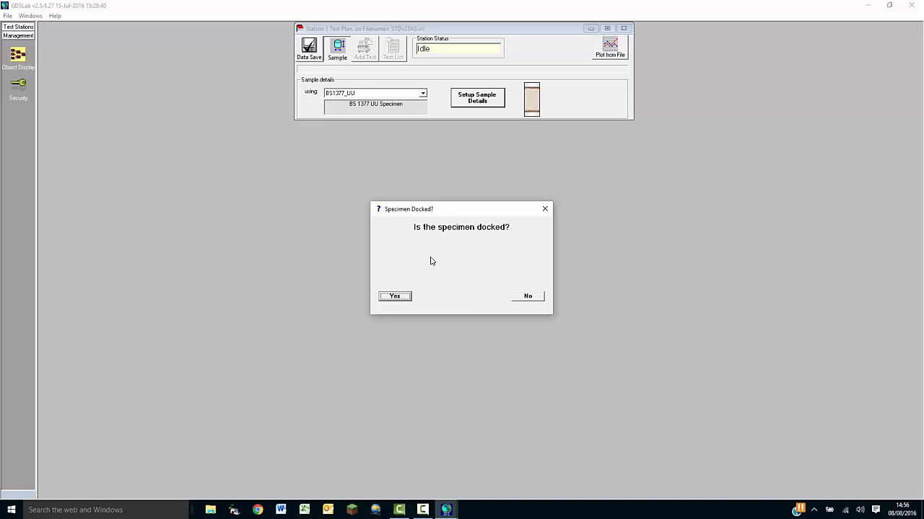
left_click(403, 298)
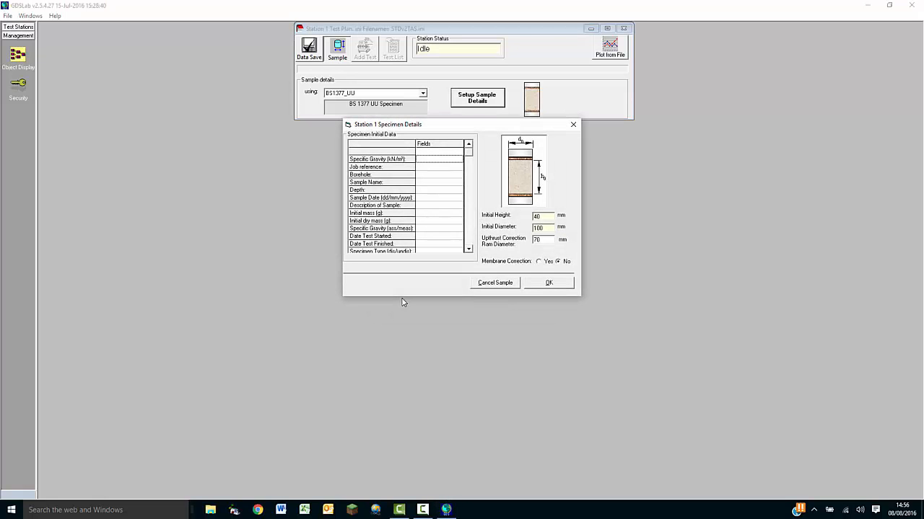
Fill in the specimen's job reference and set initial height 100 mm, initial diameter 50 mm and upthrust correction ram diameter 0 mm.
left_click(432, 168)
left_click(541, 217)
left_click_drag(542, 217, 517, 217)
type("100")
left_click_drag(546, 228, 528, 228)
type("50")
left_click_drag(543, 239, 510, 242)
type("0")
left_click(549, 284)
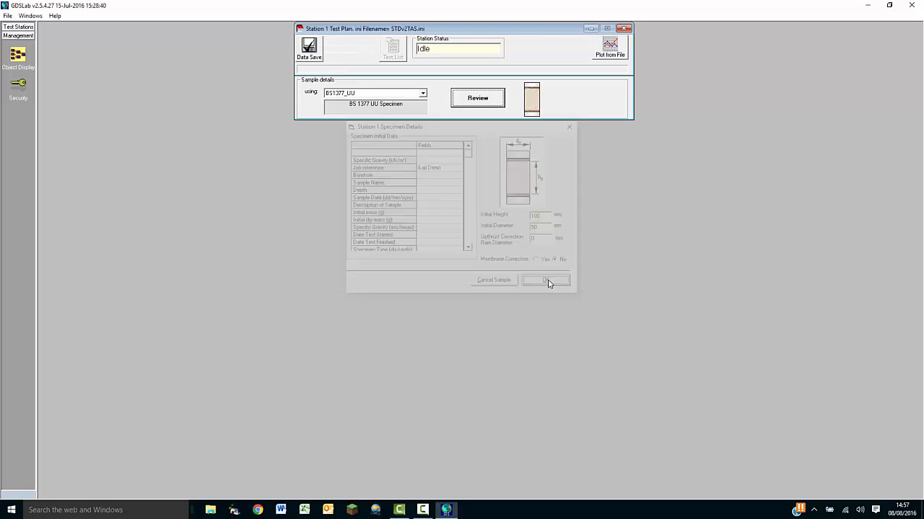
Create a new test stage from GDS_ttStandardTriaxial with the Unconsolidated Undrained test type.
left_click(370, 56)
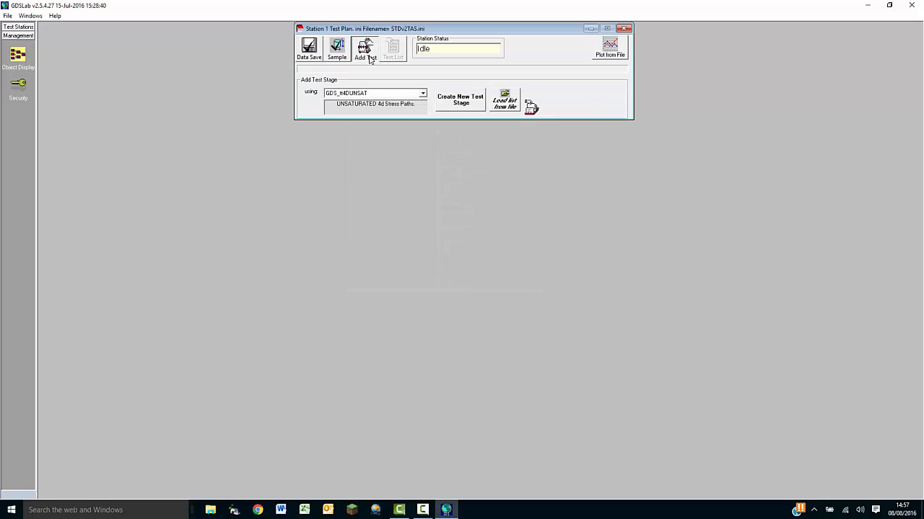
left_click(423, 94)
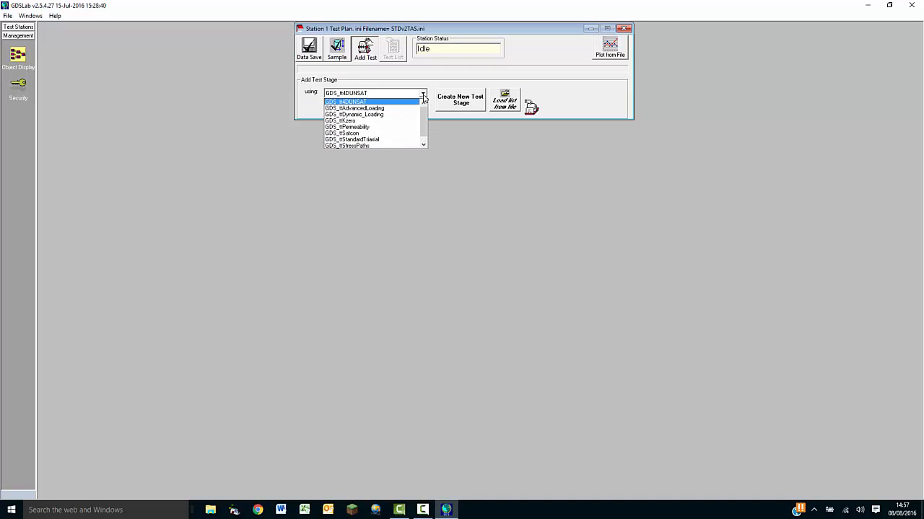
left_click_drag(423, 111, 424, 126)
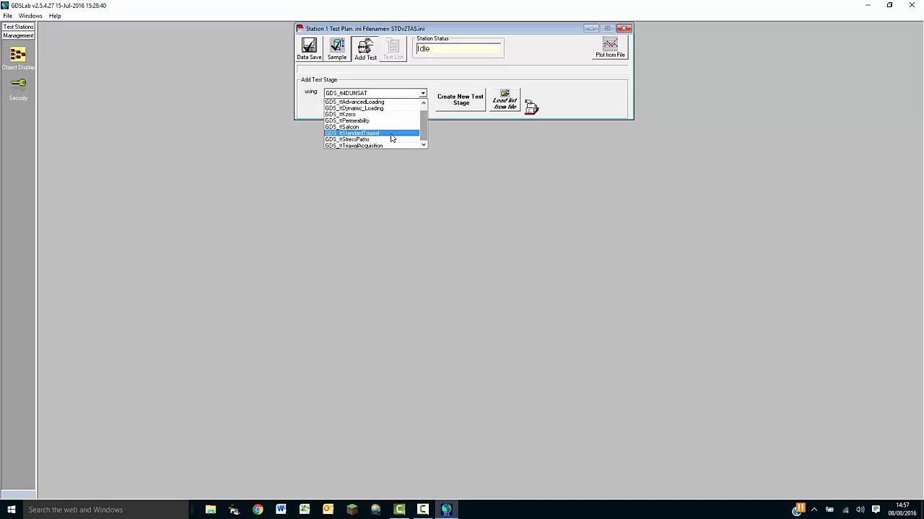
left_click(392, 133)
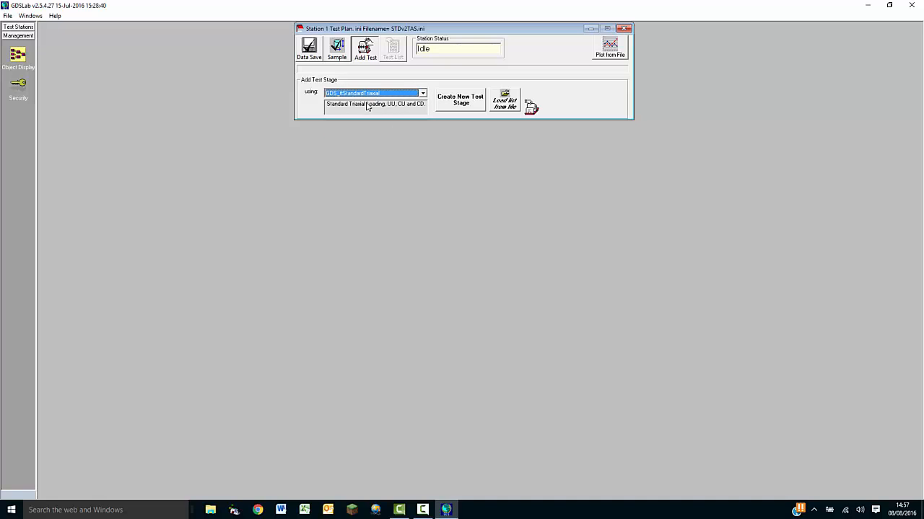
left_click(465, 106)
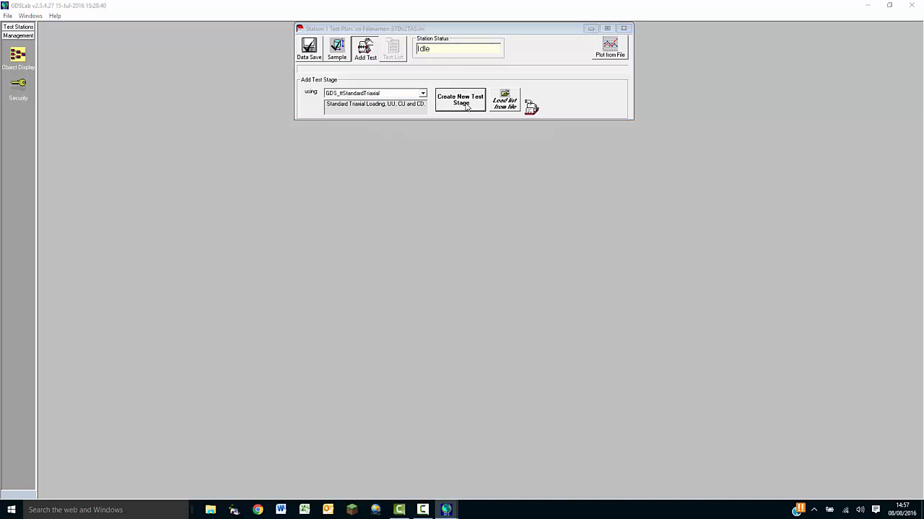
left_click(492, 147)
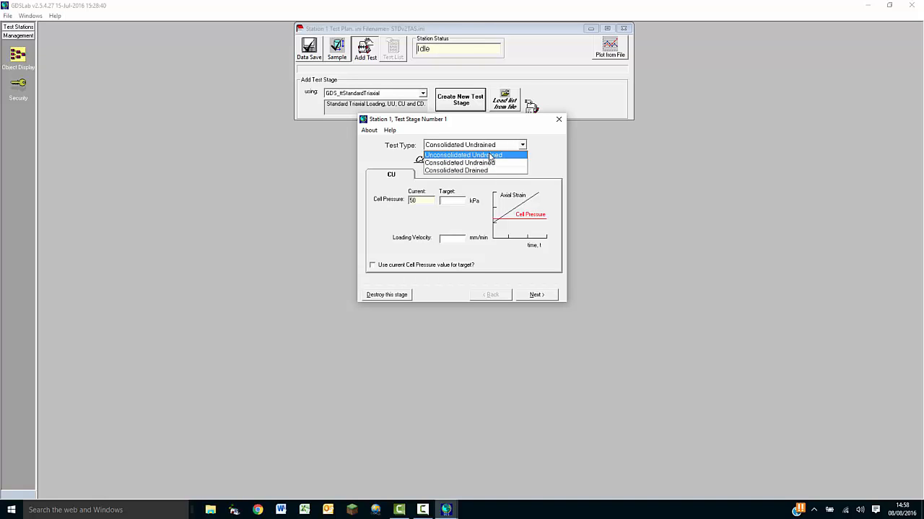
left_click(489, 156)
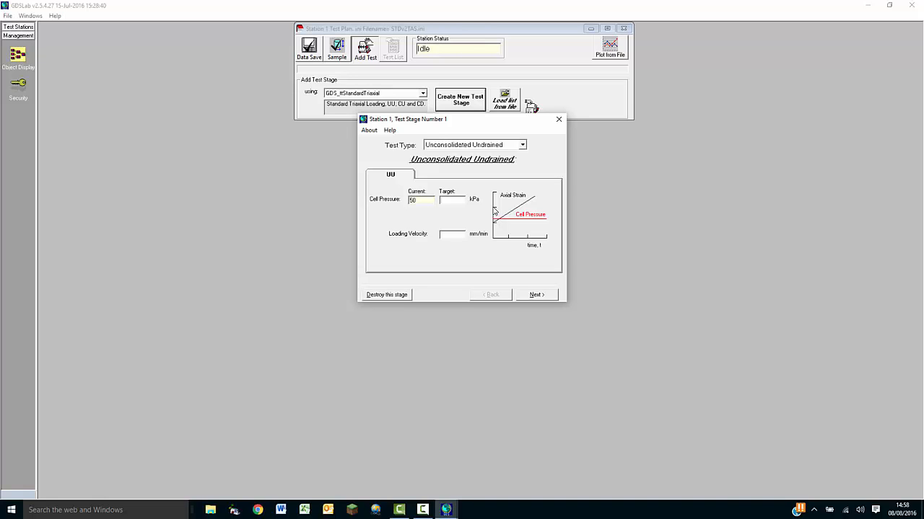
Set the stage's target cell pressure to 60 kPa and loading velocity to 1.0 mm/min, with the displacement transducer set to zero.
type("60")
left_click_drag(420, 202, 405, 203)
left_click(459, 233)
left_click(536, 297)
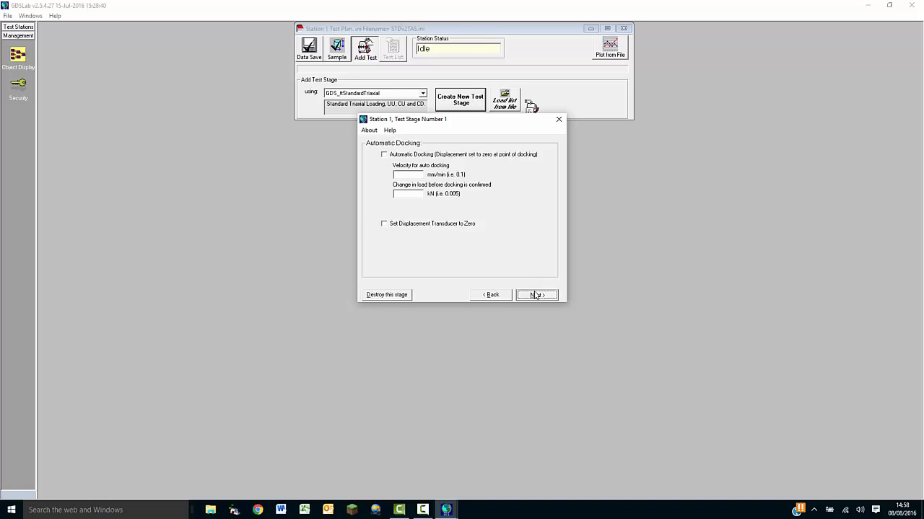
left_click(399, 225)
left_click(543, 294)
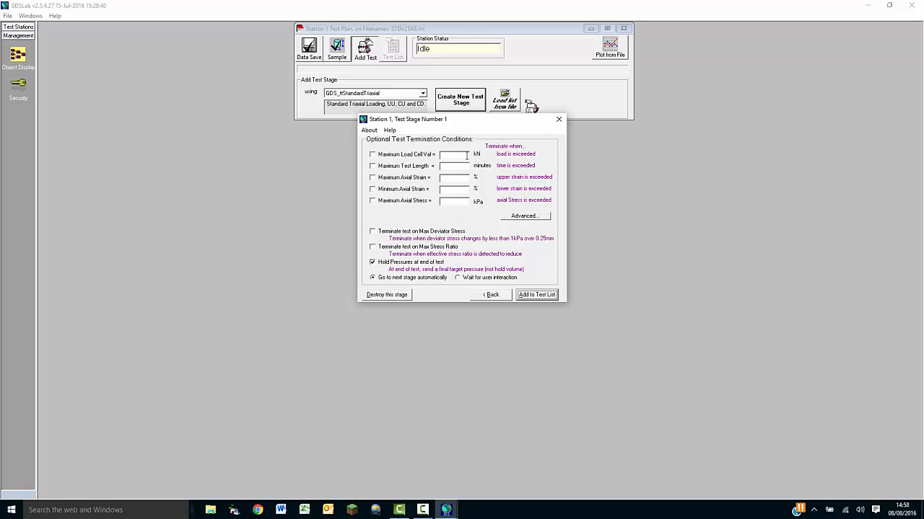
Set termination at a maximum load cell value of 5 kN and maximum axial strain of 20%, and add the stage to the test list.
left_click(465, 154)
type("5")
key("Tab")
left_click(531, 218)
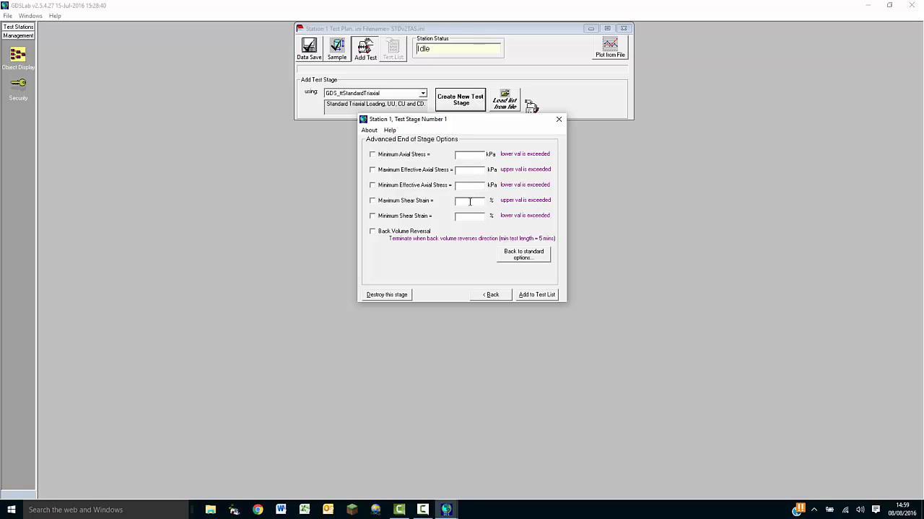
left_click(531, 257)
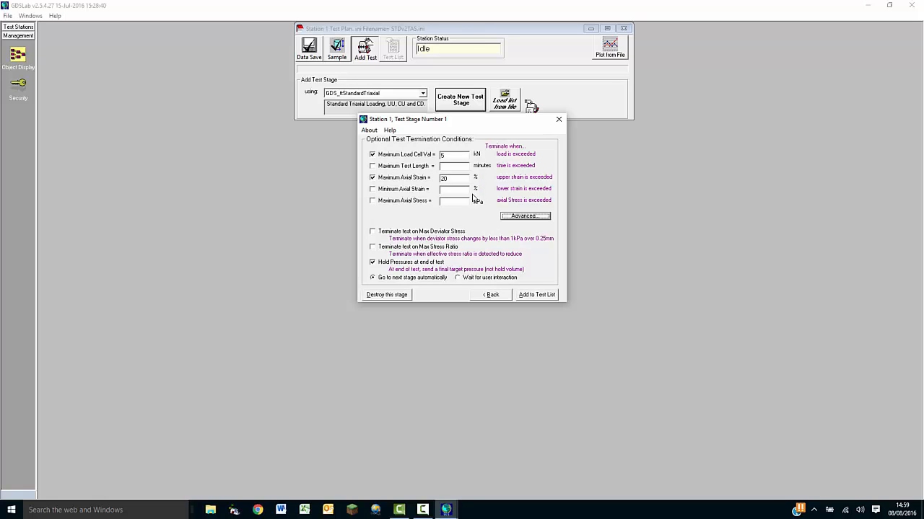
left_click(536, 296)
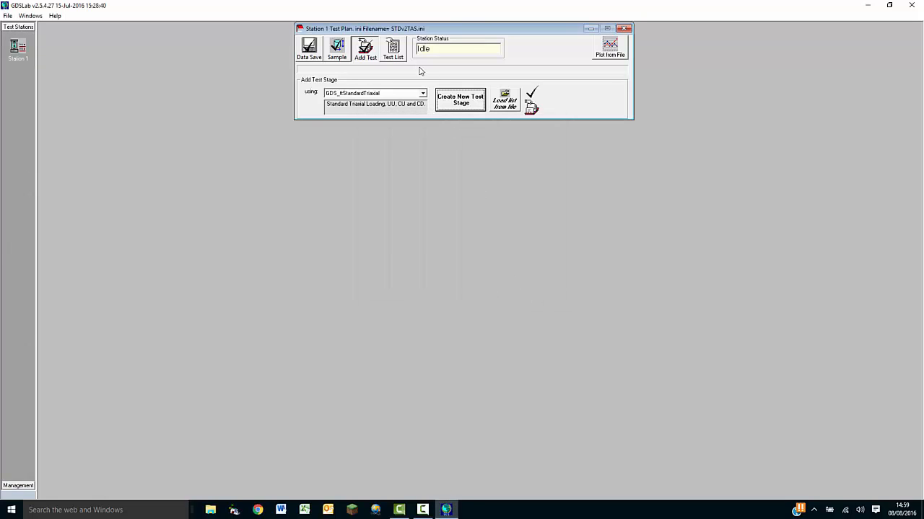
Show the test list and review Stage 1's test settings and termination conditions.
left_click(395, 55)
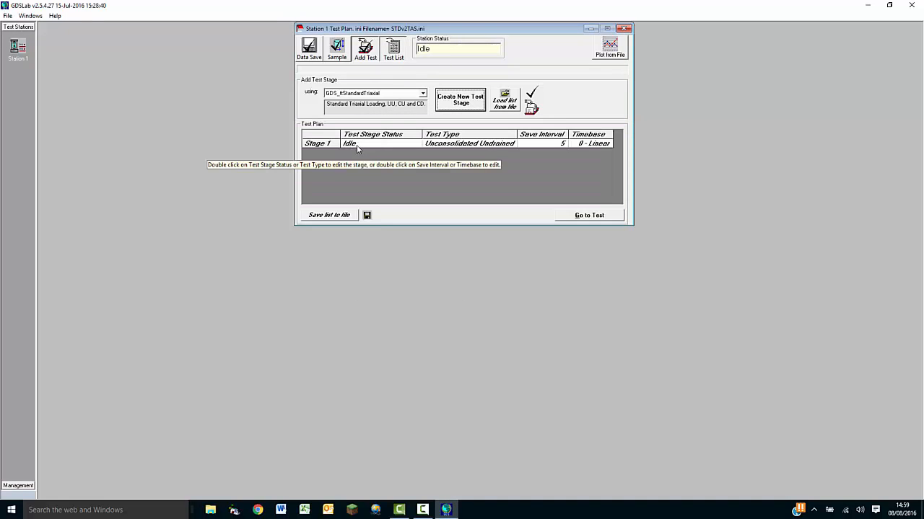
double_click(350, 144)
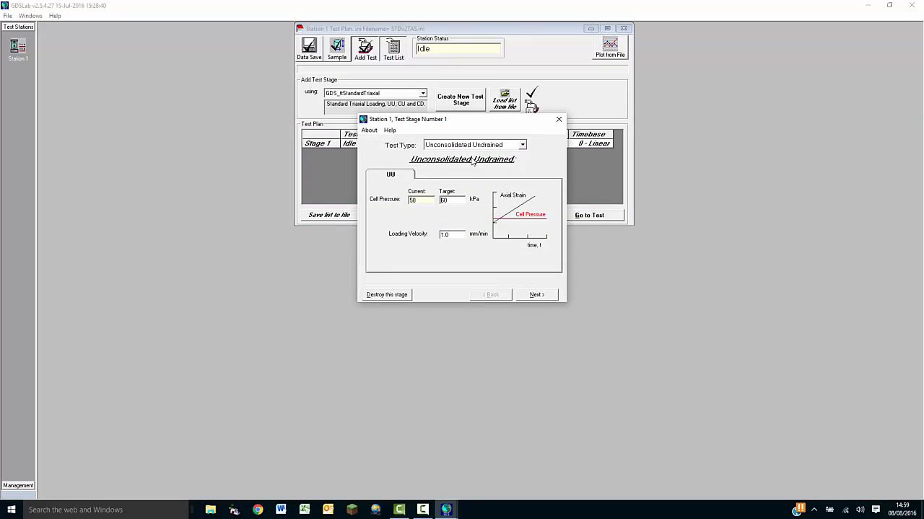
left_click(535, 300)
left_click(535, 296)
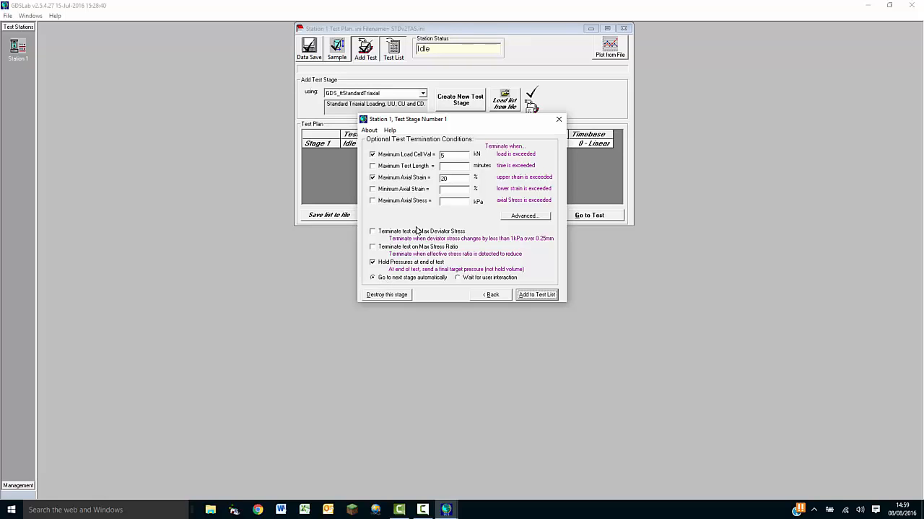
double_click(451, 155)
left_click(534, 295)
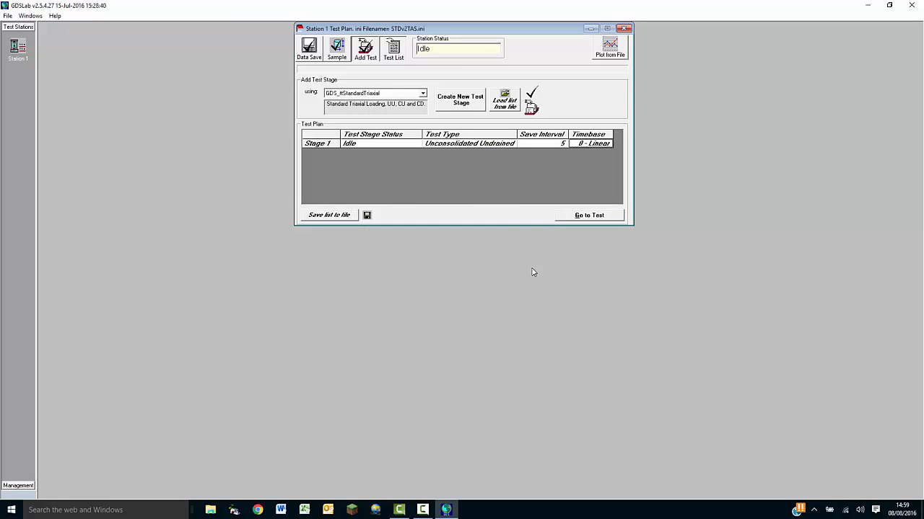
double_click(442, 144)
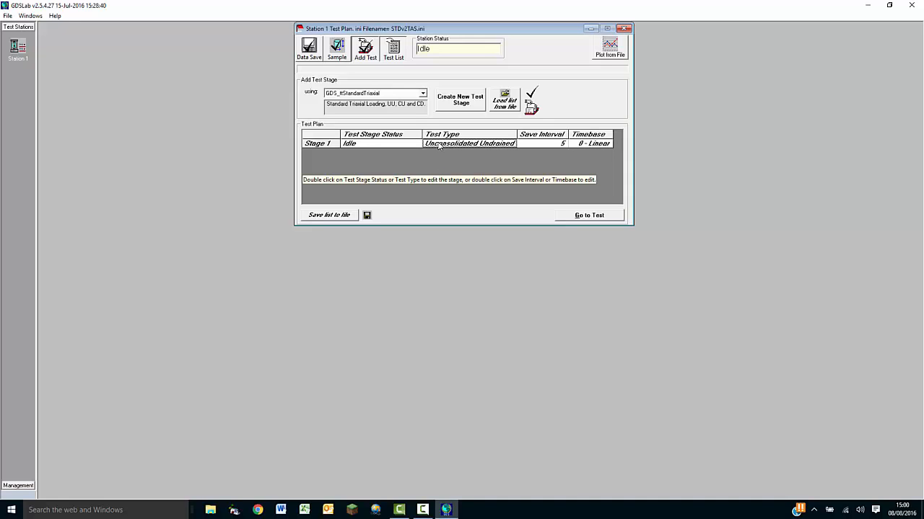
left_click(526, 295)
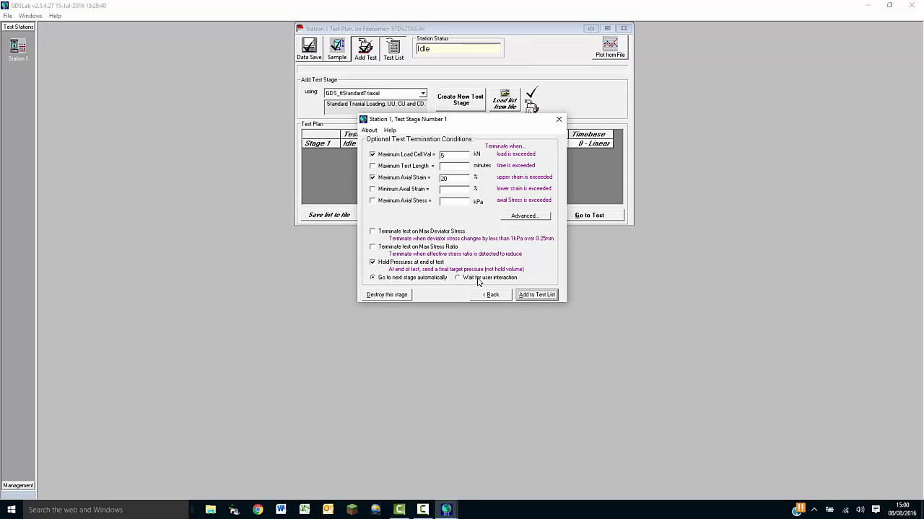
left_click(535, 295)
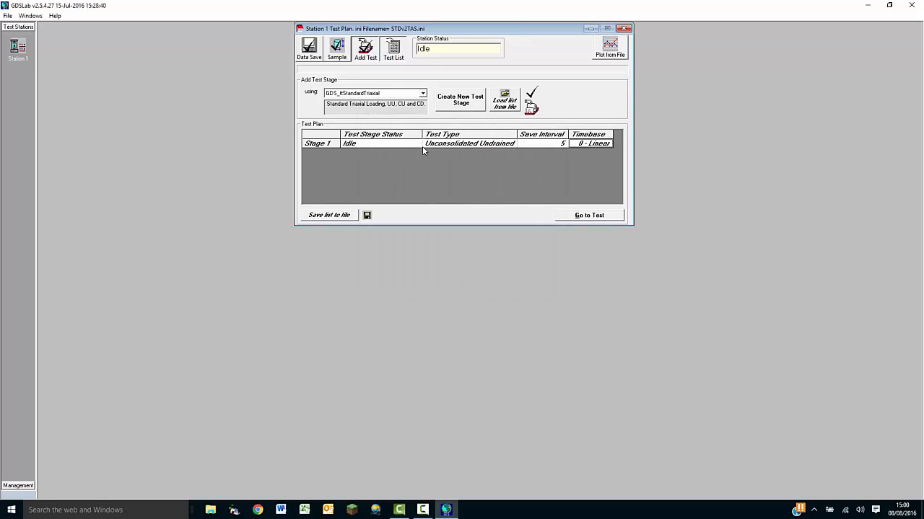
Go from the test plan to the Station 1 test display and start the test.
left_click(582, 217)
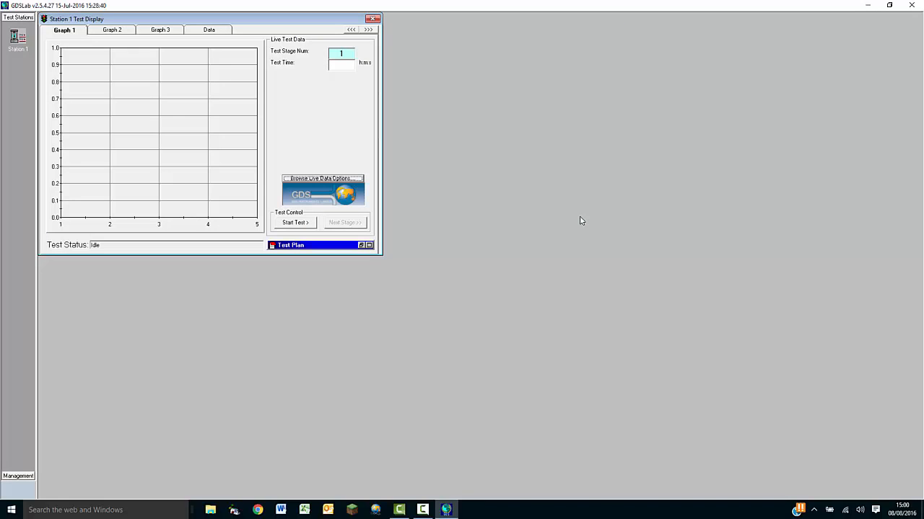
left_click(301, 224)
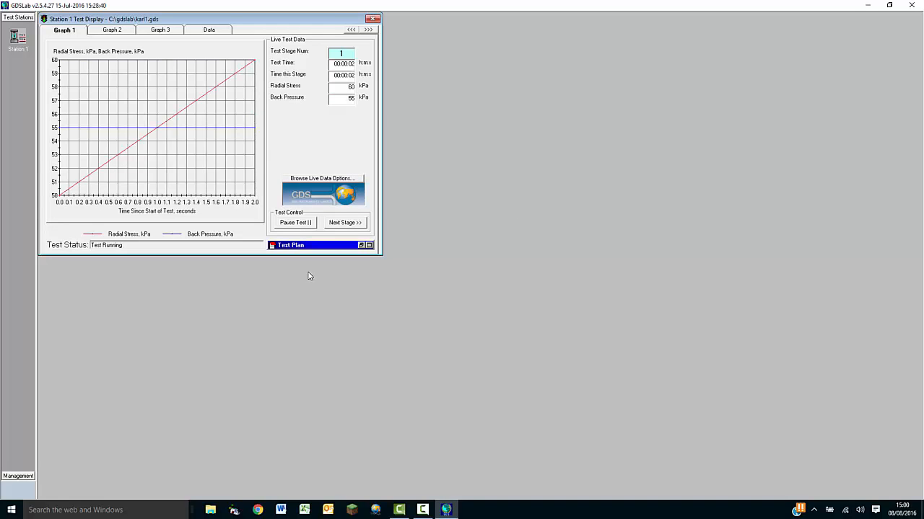
Add Load Cell, Deviator Stress q and Axial Stress to the live test data shown for the running test.
left_click(321, 179)
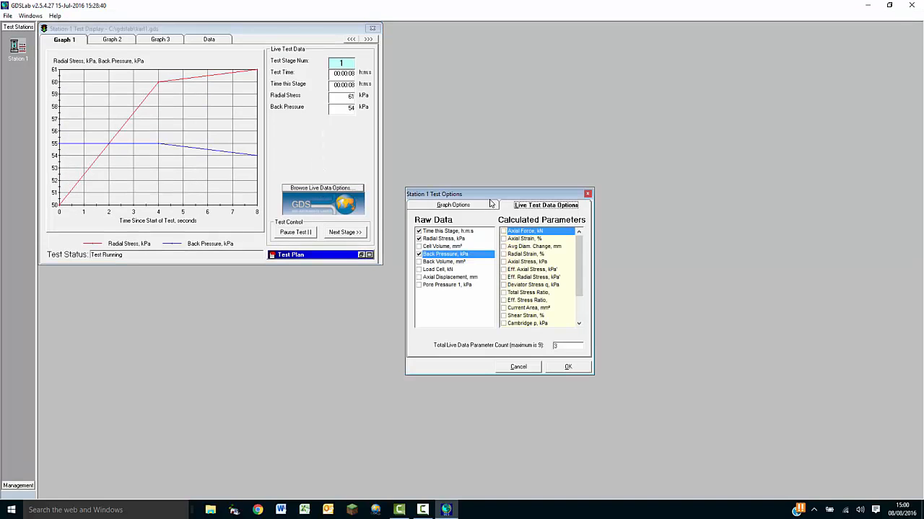
left_click_drag(490, 199, 474, 90)
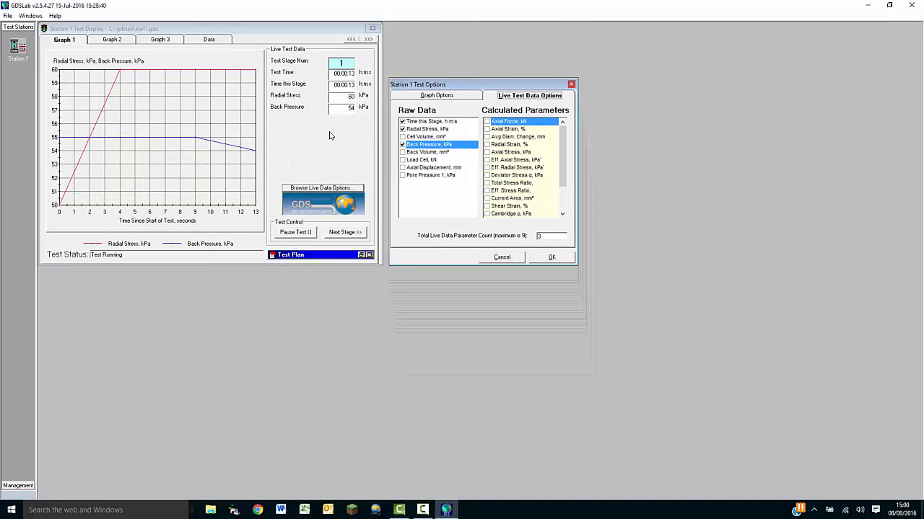
left_click(402, 160)
left_click_drag(565, 163, 561, 177)
left_click(489, 153)
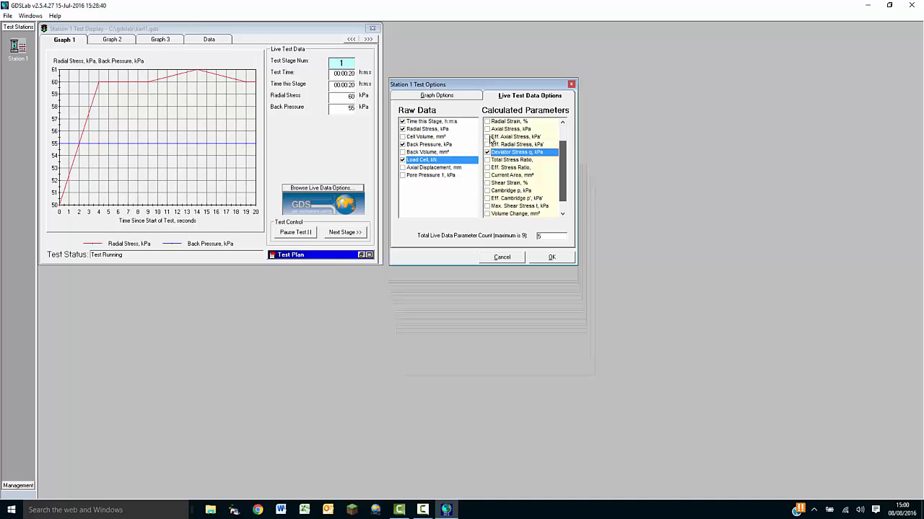
left_click(487, 129)
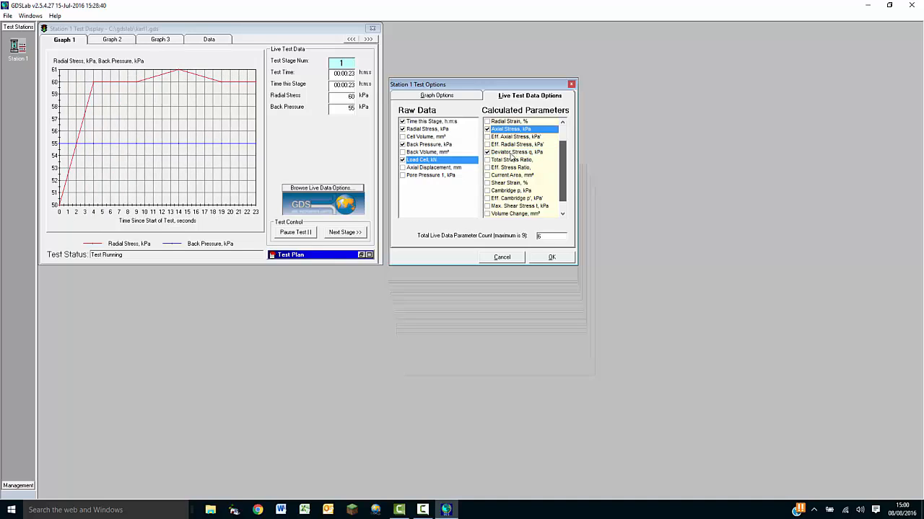
left_click(541, 258)
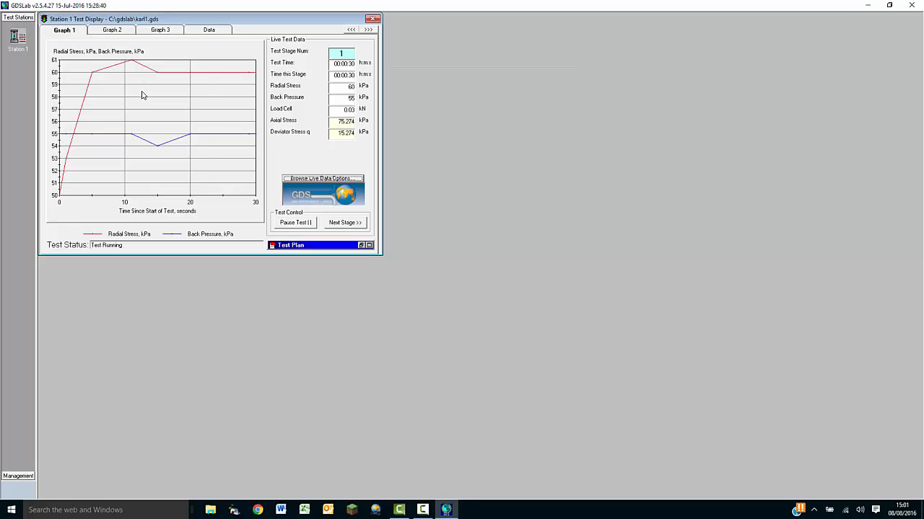
Show Graph 2 and set its X-axis to Axial Displacement, mm.
left_click(120, 31)
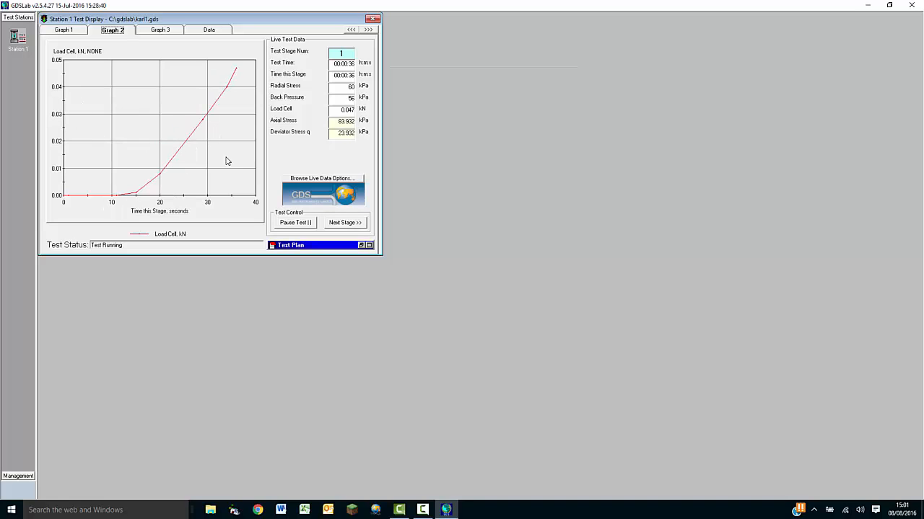
left_click(219, 136)
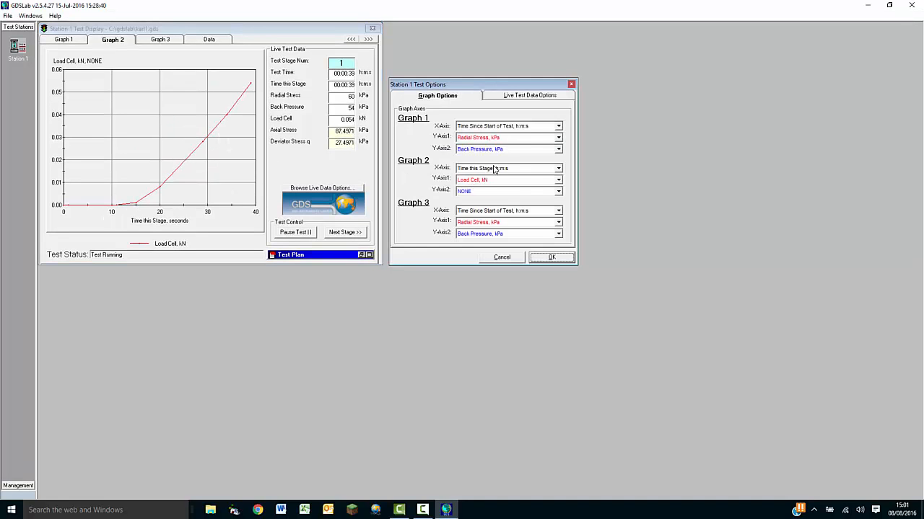
left_click(541, 170)
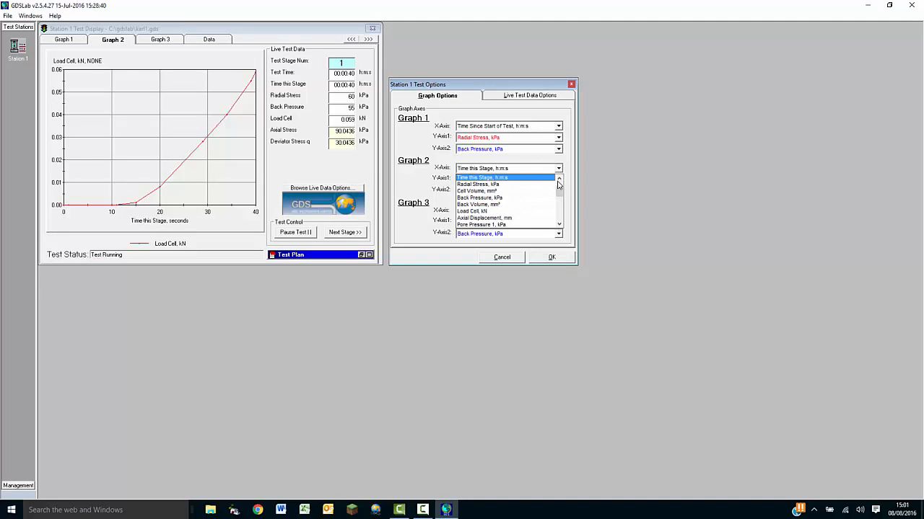
left_click(524, 218)
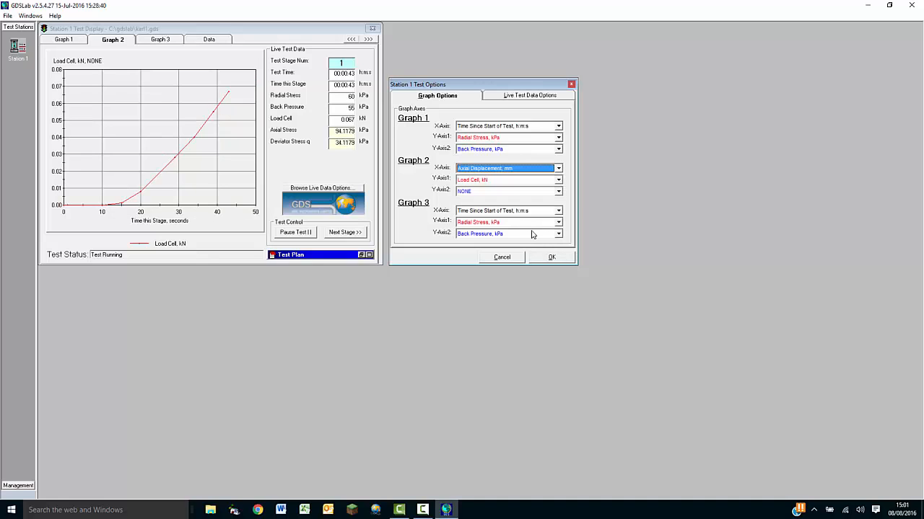
left_click(550, 257)
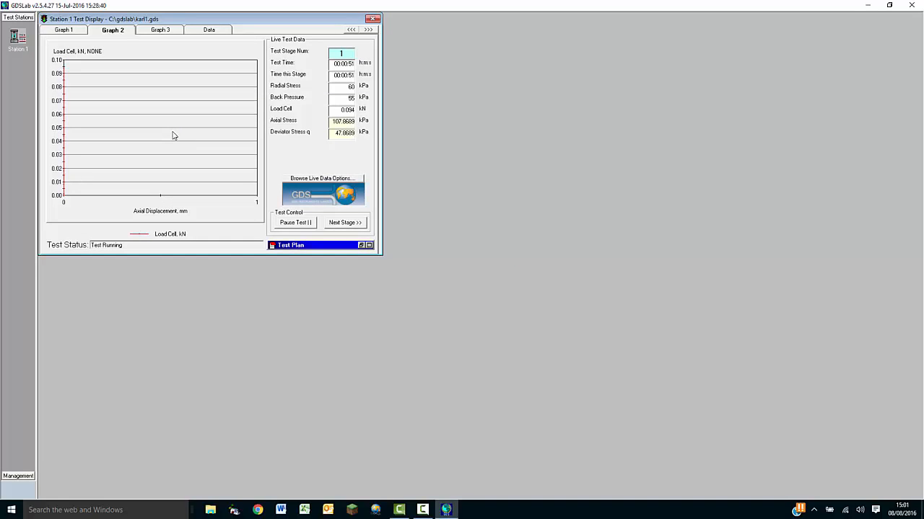
Set Graph 2's X-axis back to Time this Stage, h:m:s.
double_click(173, 136)
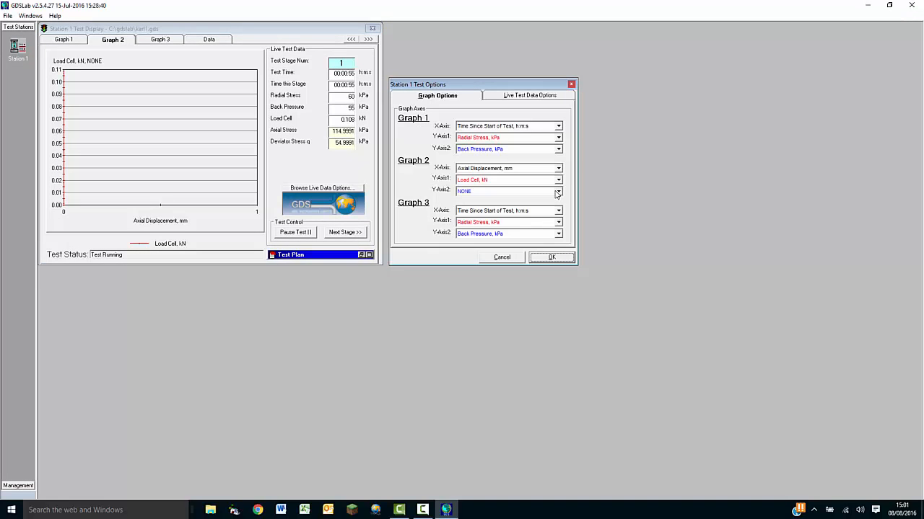
left_click(558, 180)
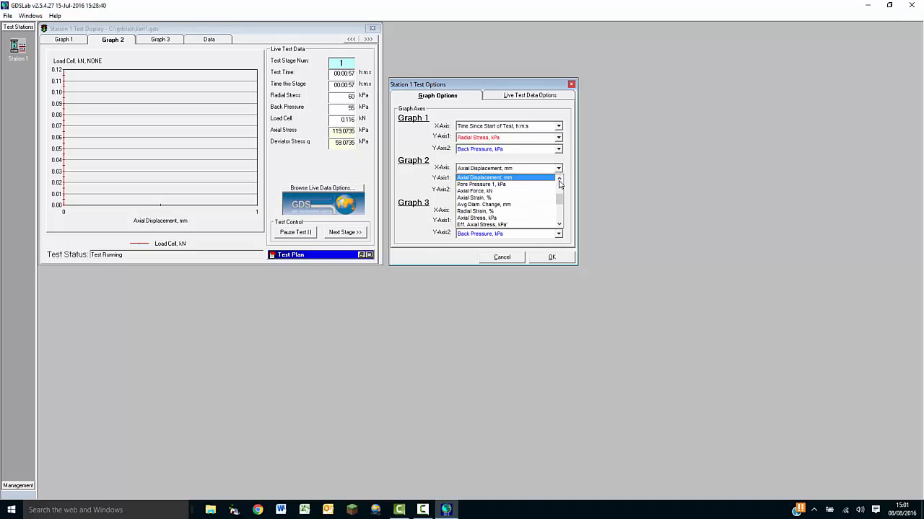
left_click(559, 180)
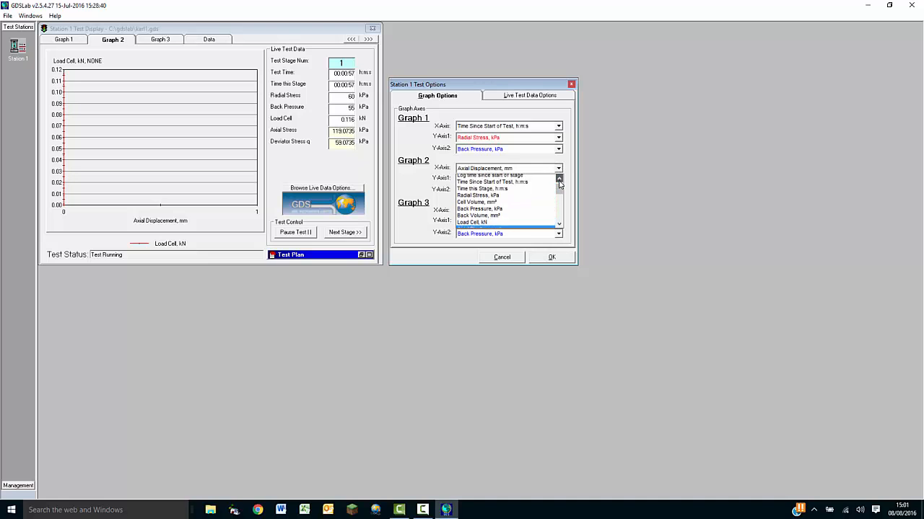
left_click(559, 180)
left_click(498, 194)
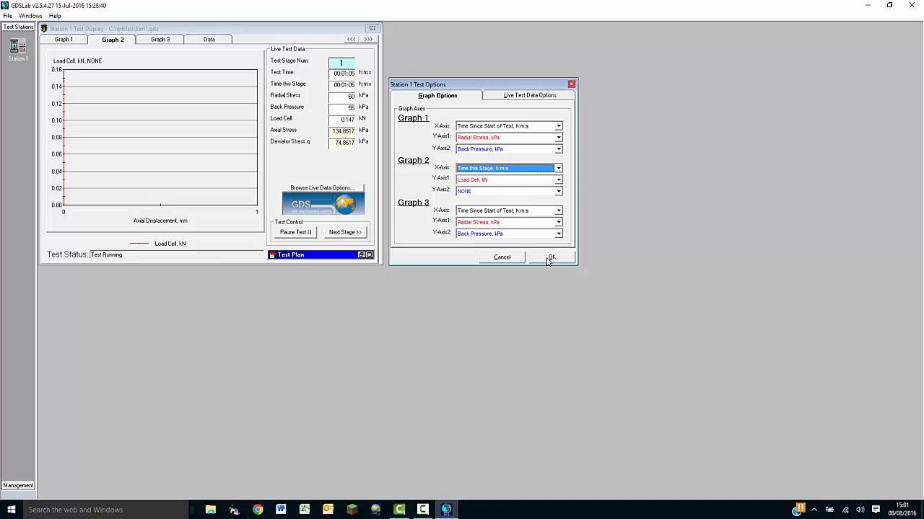
left_click(549, 259)
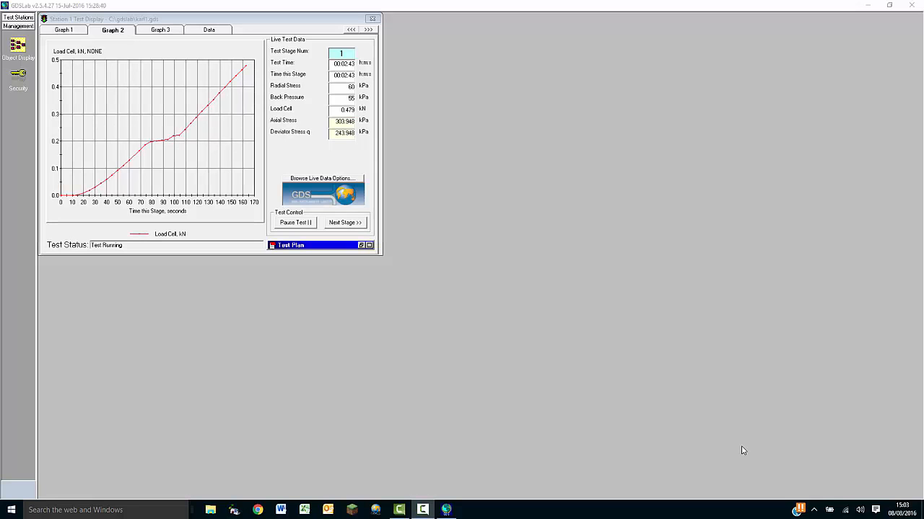
Bring up the test plan beside the running test display and open the Unconsolidated Undrained Stage 1 for editing.
left_click(313, 249)
double_click(313, 249)
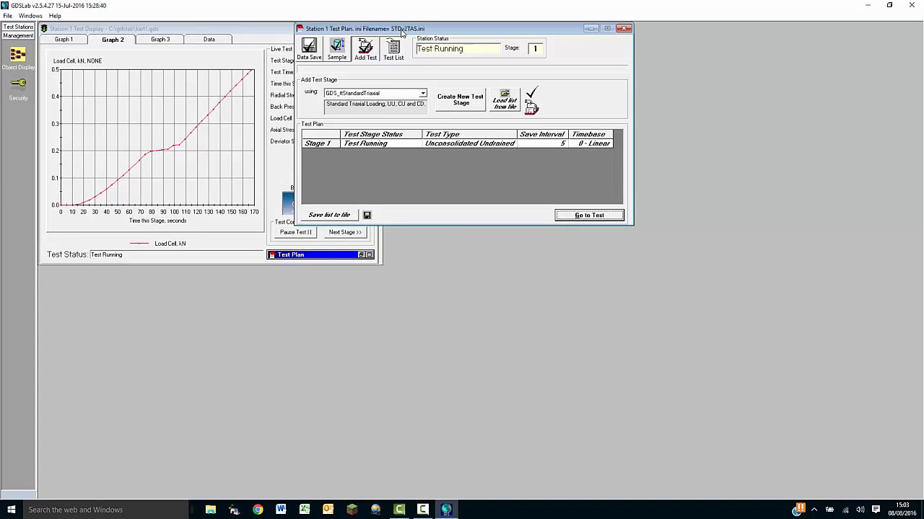
left_click_drag(401, 22, 517, 49)
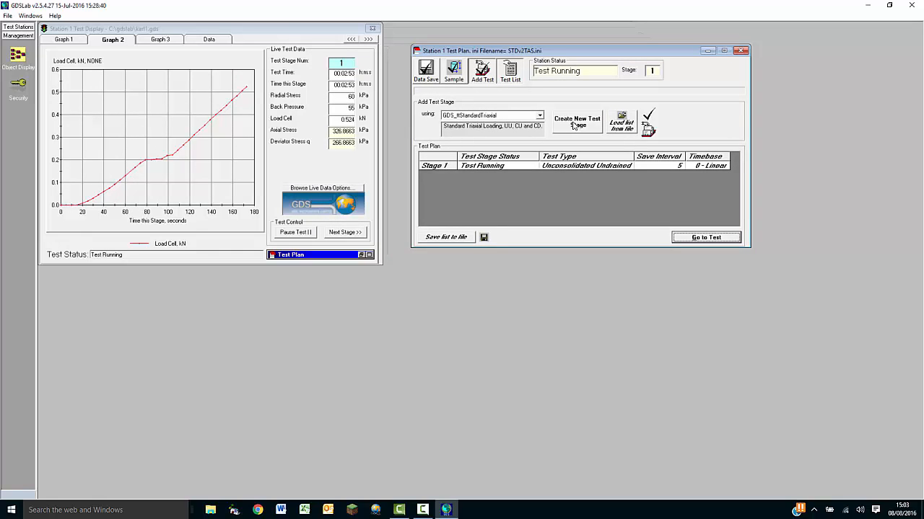
left_click(566, 167)
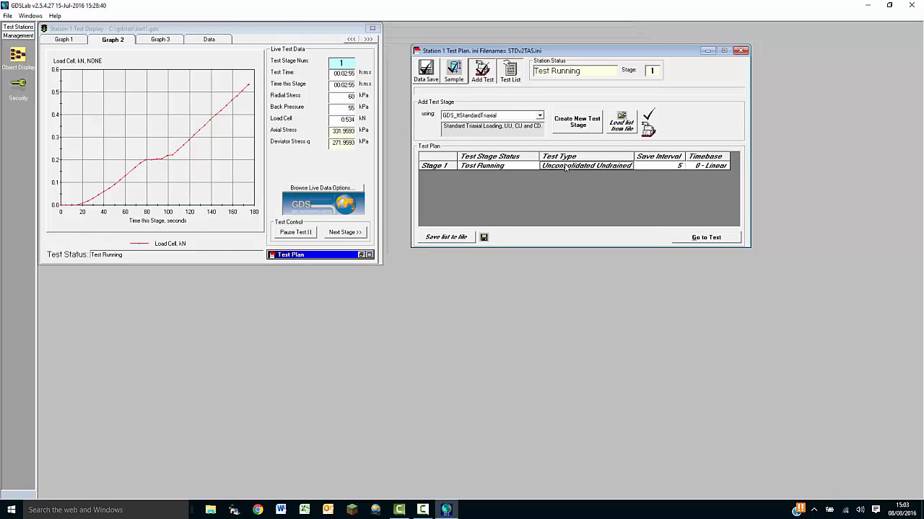
double_click(566, 167)
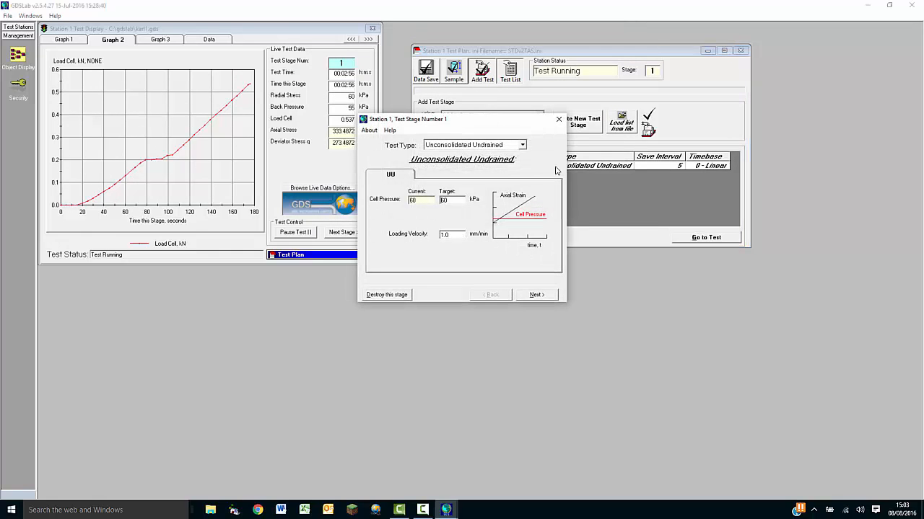
Set Stage 1's maximum load cell termination value to 0.6 kN, save the stage to the test list and return to the test.
left_click(535, 296)
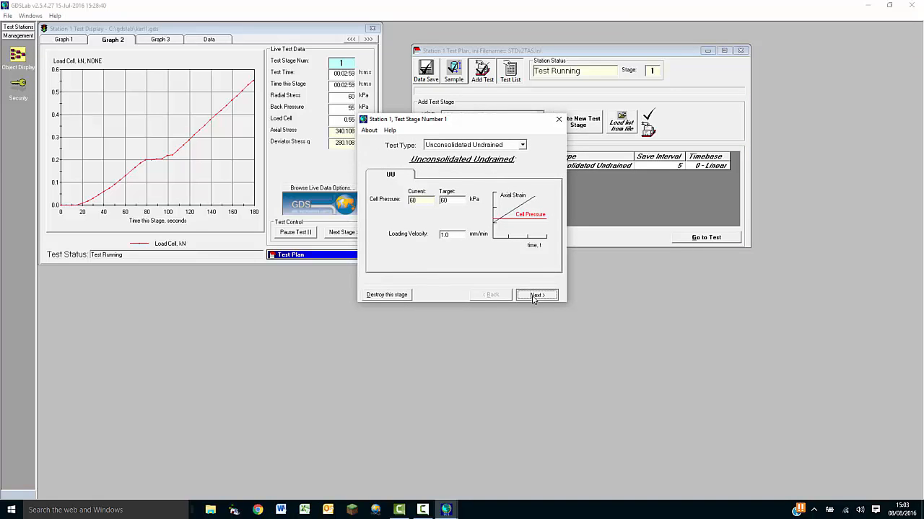
left_click(534, 296)
left_click(534, 296)
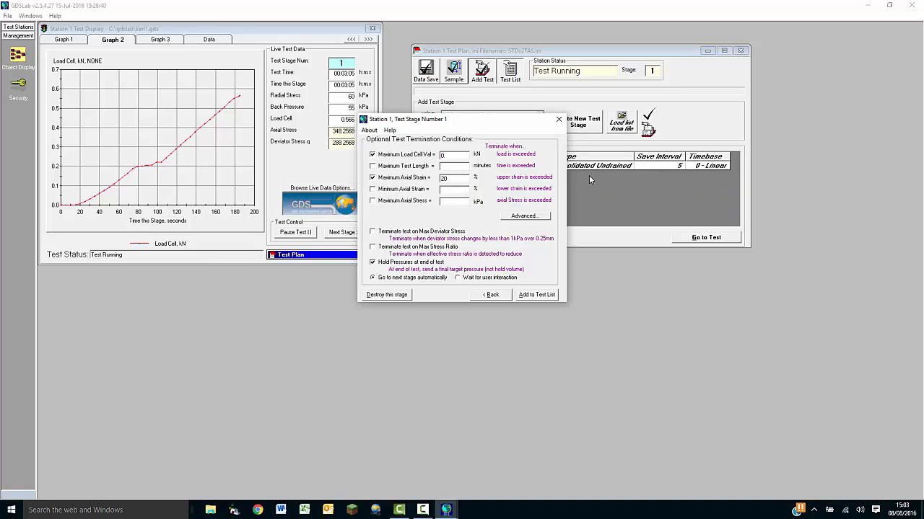
type(".6")
left_click(537, 294)
left_click(705, 238)
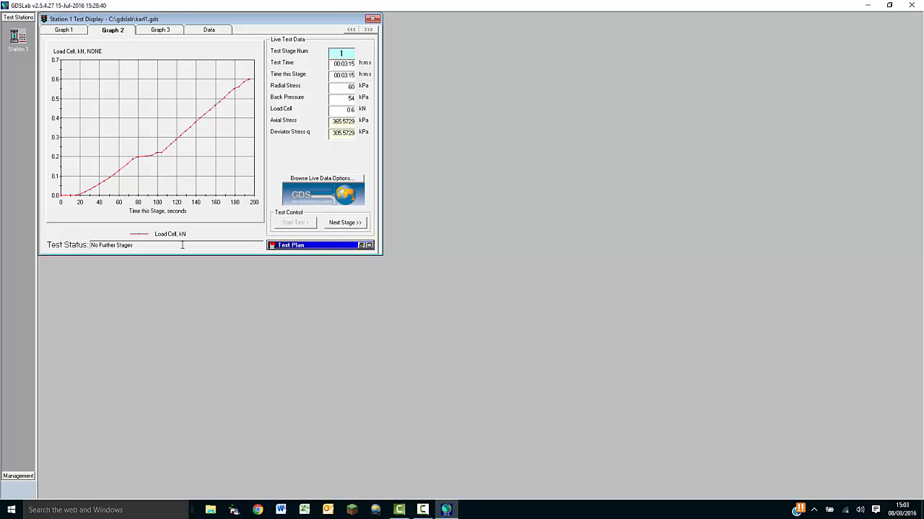
Reopen the test plan and create a second test stage using the GDS_ttAdvancedLoading module.
double_click(340, 246)
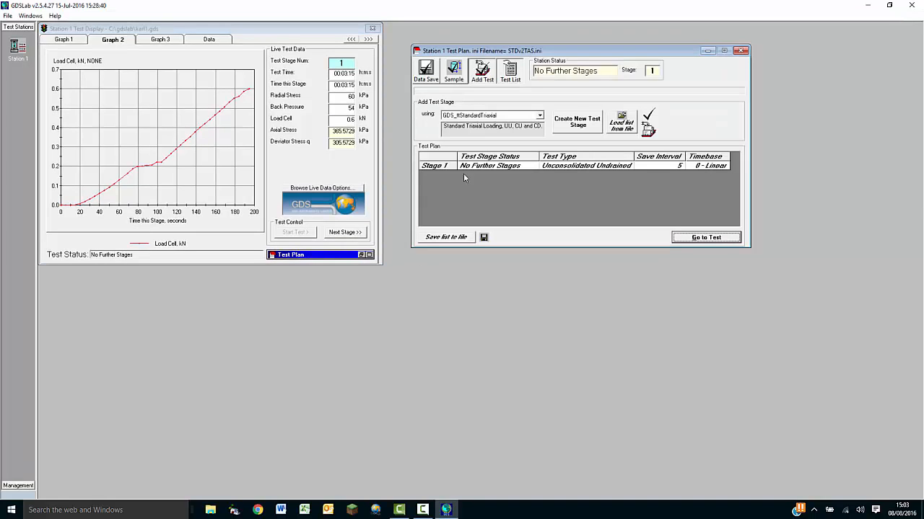
left_click(572, 126)
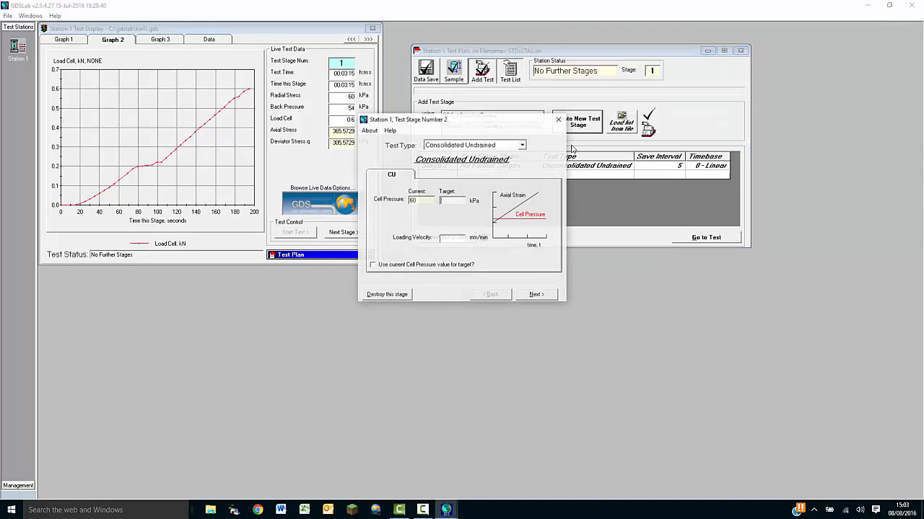
left_click(388, 296)
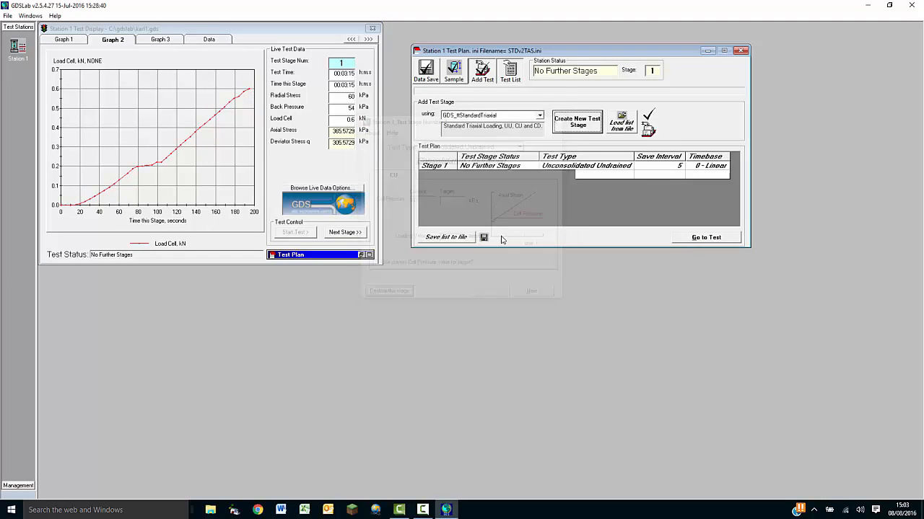
left_click(539, 117)
left_click(521, 127)
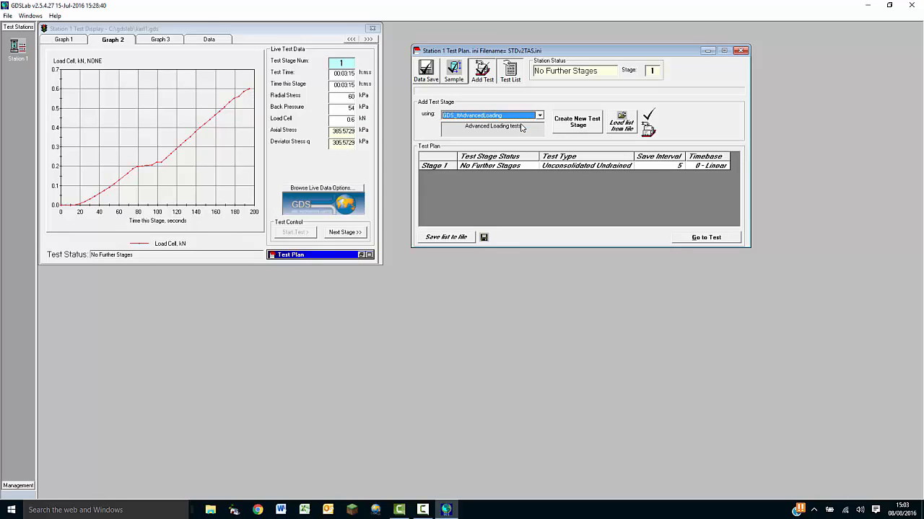
left_click(575, 128)
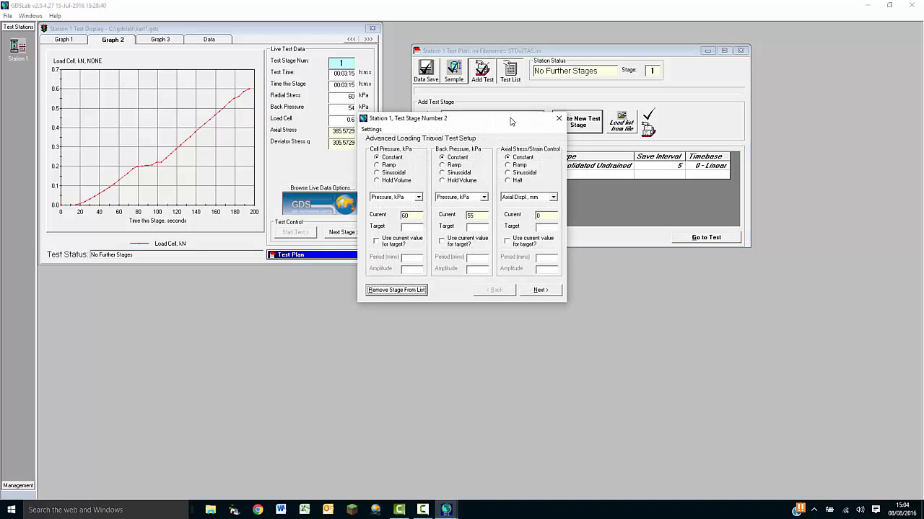
left_click_drag(514, 120, 328, 147)
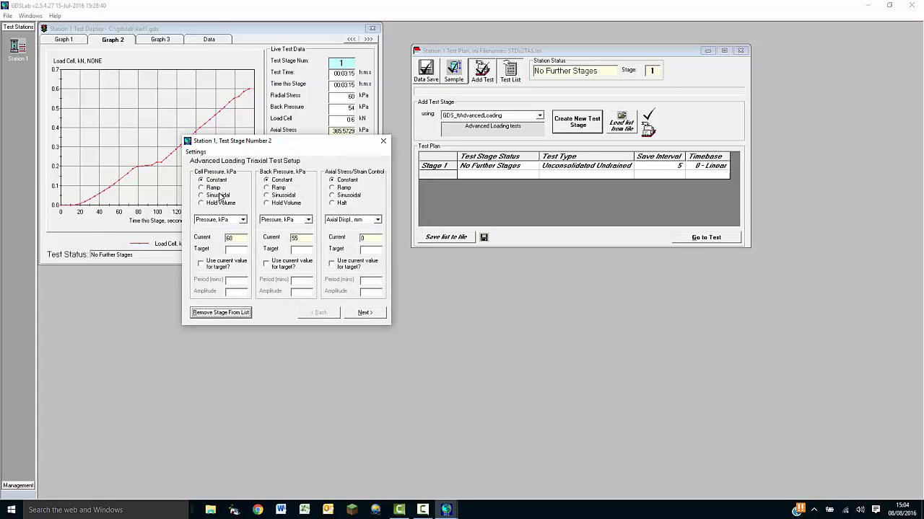
Define sinusoidal cell pressure (datum 60, period 4 minutes, amplitude 40), constant 60 kPa back pressure and halted axial control, and add the stage to the list.
left_click(231, 239)
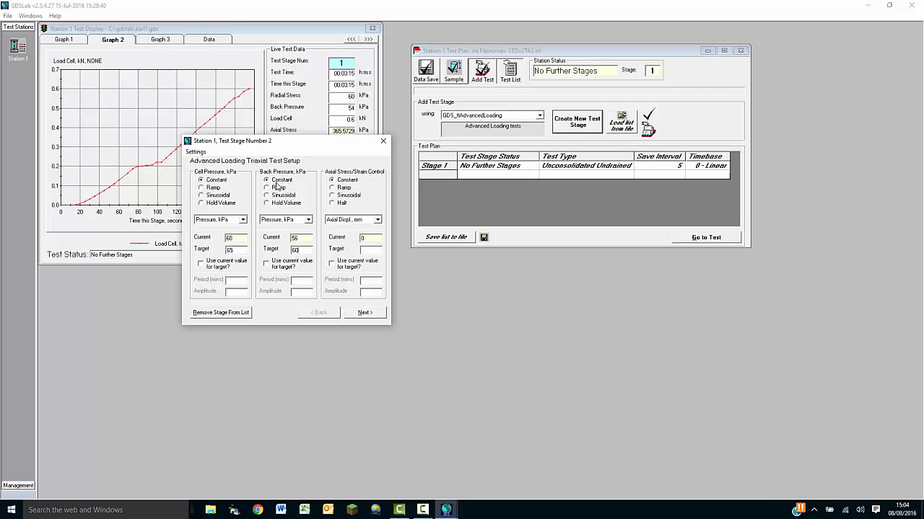
left_click(215, 196)
double_click(238, 250)
left_click(341, 202)
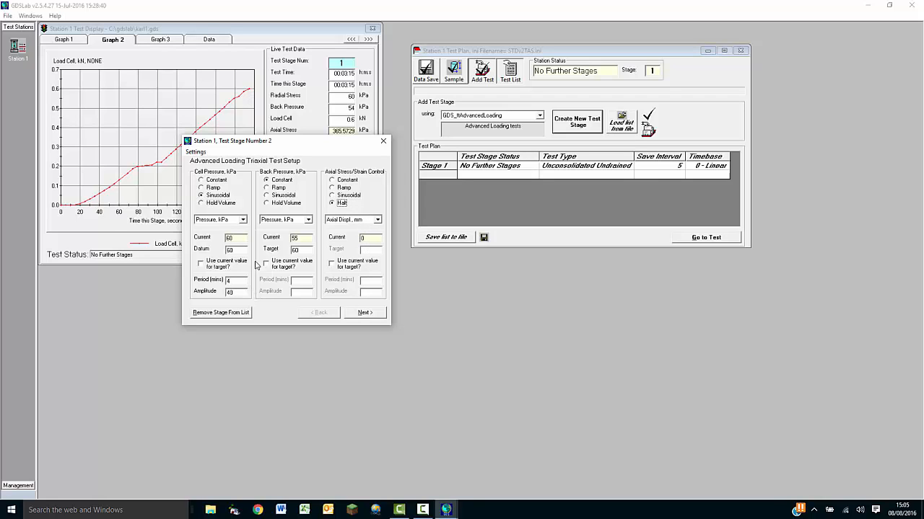
left_click(365, 313)
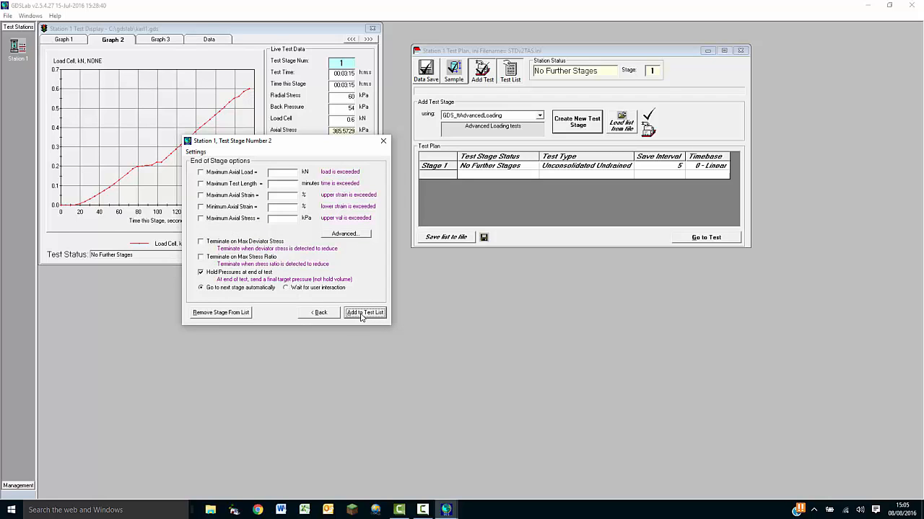
left_click(361, 316)
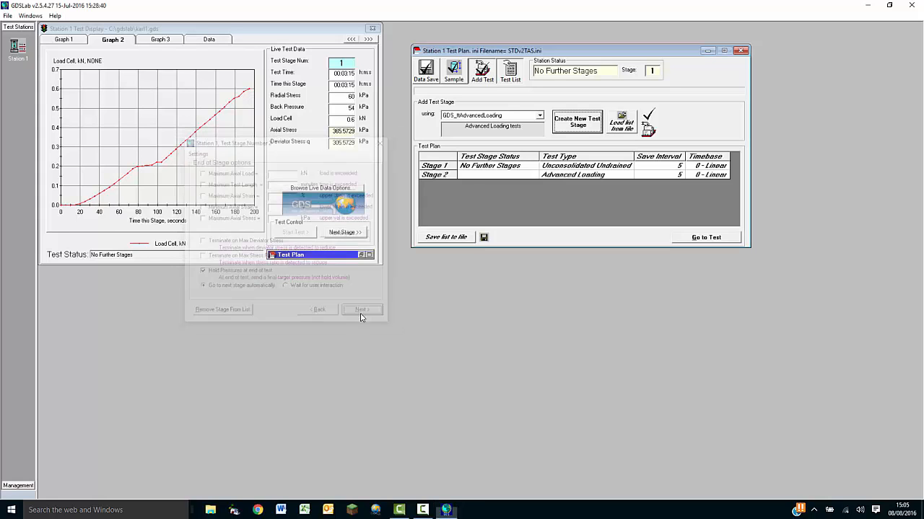
Return to the test display and advance to Stage 2, monitoring its radial stress and back pressure on Graph 1.
left_click(697, 238)
left_click(352, 226)
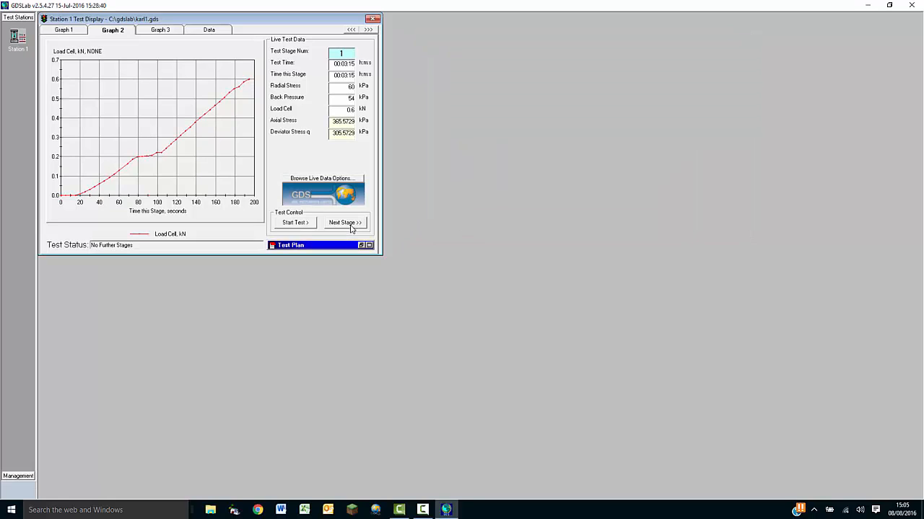
left_click(77, 33)
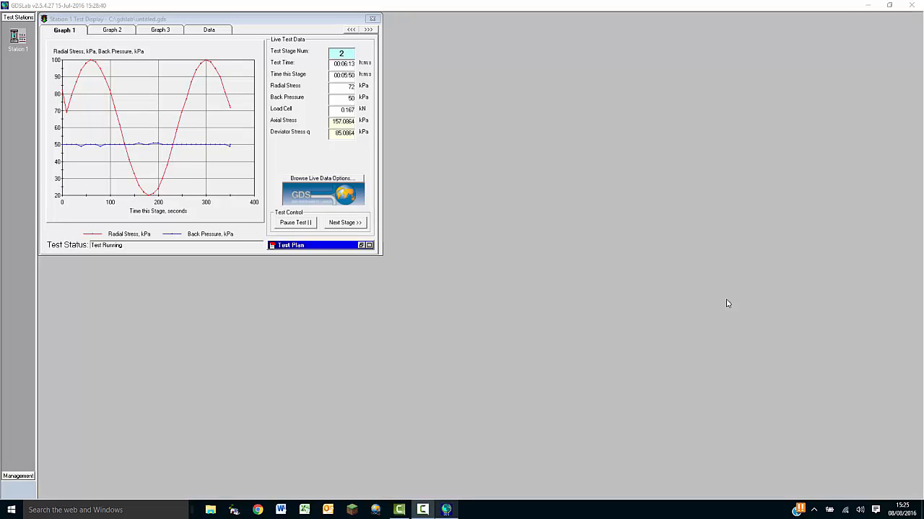
left_click(361, 75)
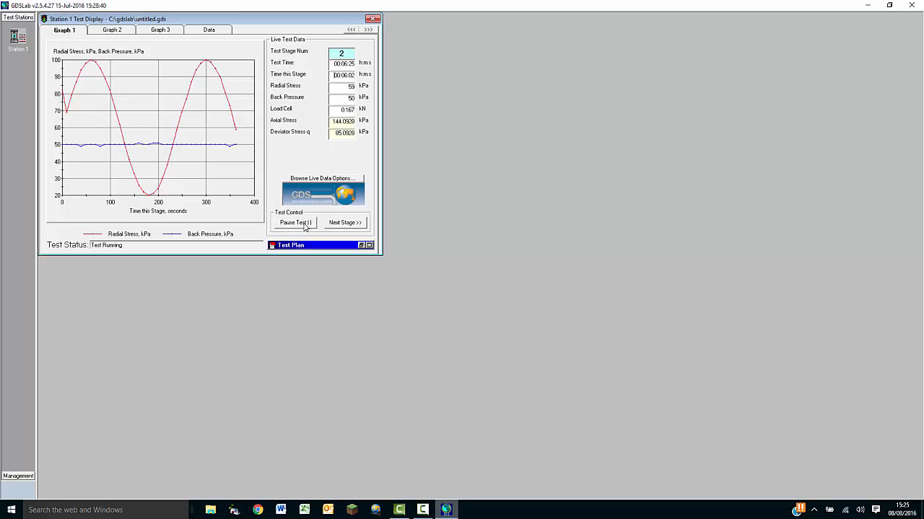
Pause the running Stage 2 test and quit GDSLab, confirming the exit.
left_click(283, 225)
left_click(911, 5)
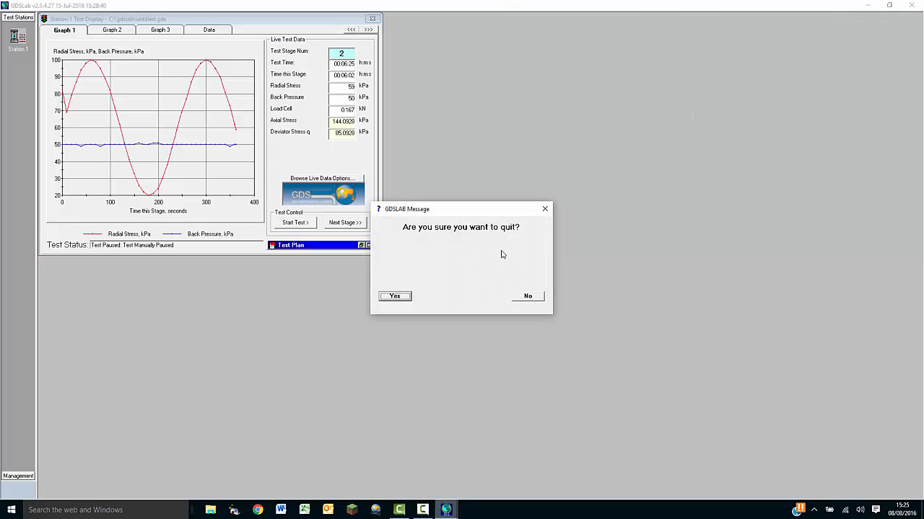
left_click(395, 297)
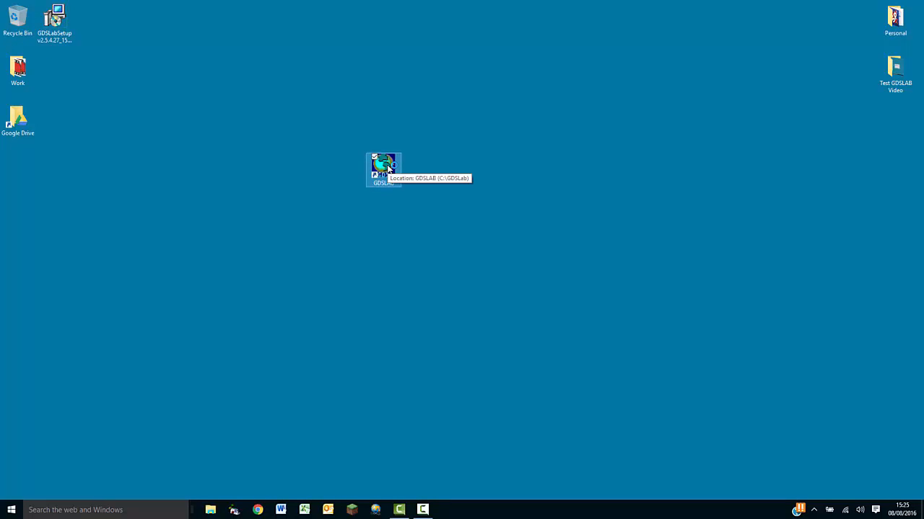
Relaunch GDSLAB from the desktop and open the Station 1 object and hardware display.
double_click(388, 170)
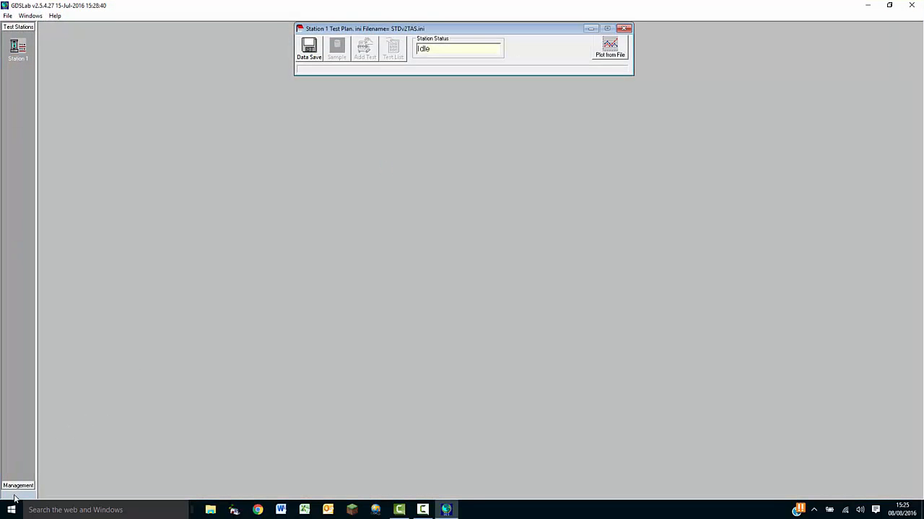
left_click(16, 486)
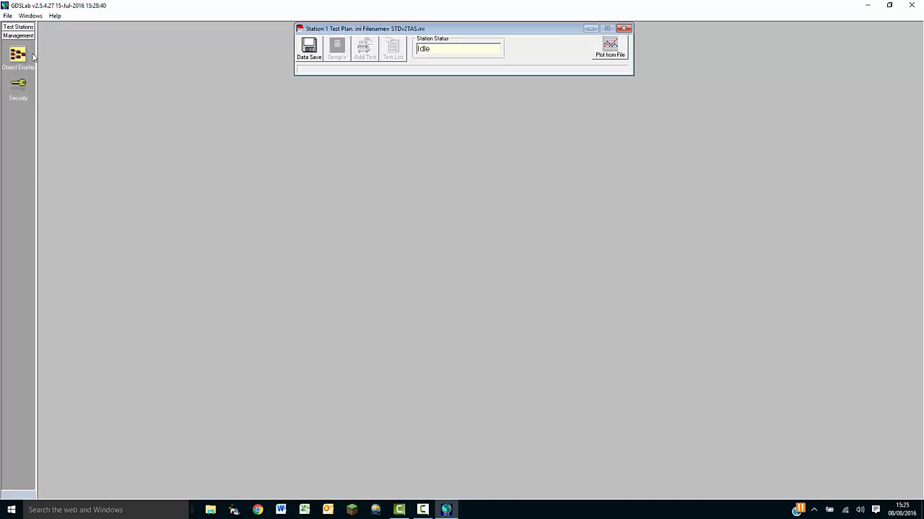
left_click(32, 56)
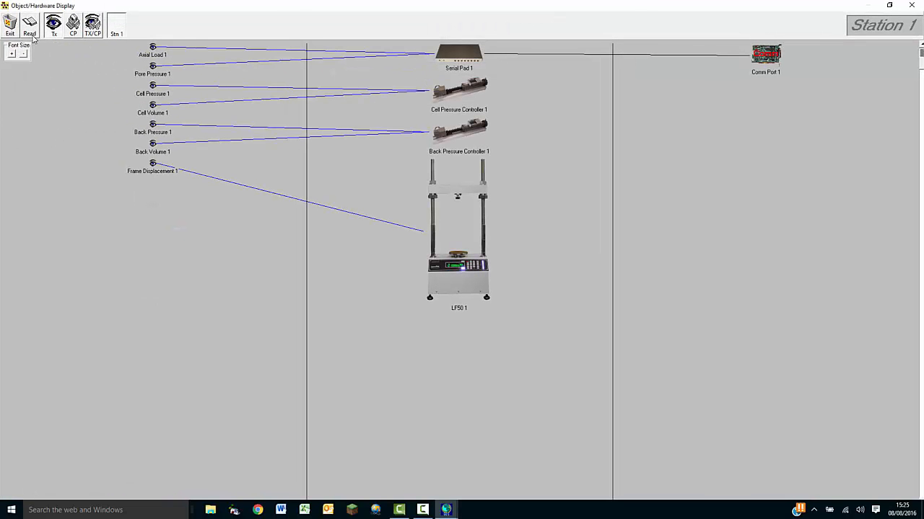
Read the Frame Displacement 1 transducer and close the object and hardware display.
double_click(153, 164)
left_click(398, 226)
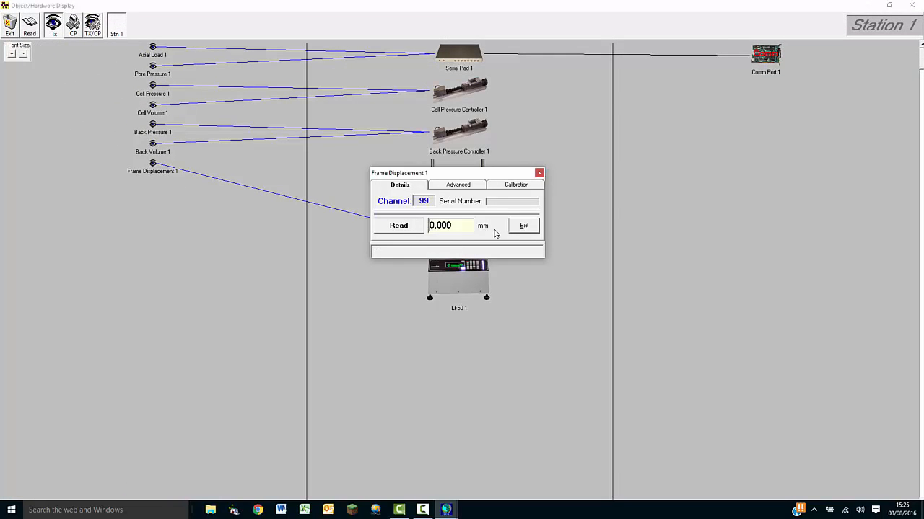
left_click(523, 226)
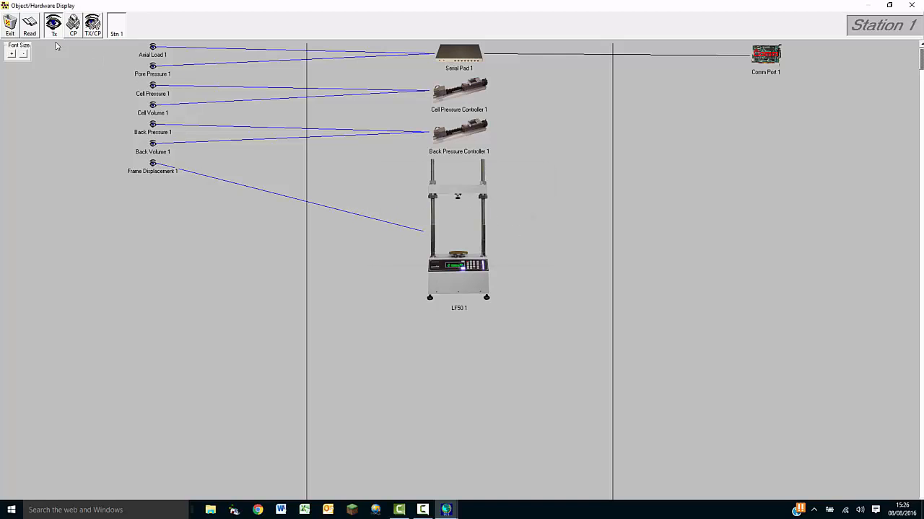
left_click(11, 24)
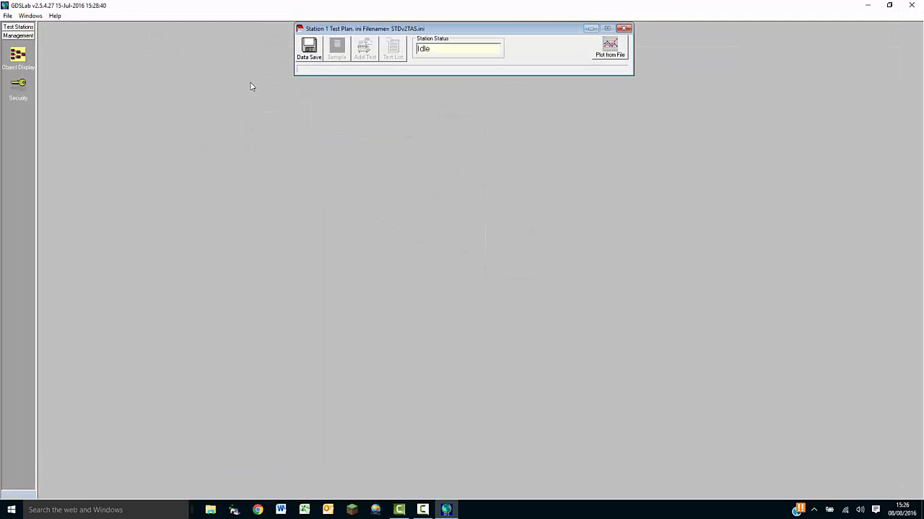
Choose a Single Directory data file in C:\gdslab, reusing the first listed file's name with its number changed to 2.
left_click(471, 99)
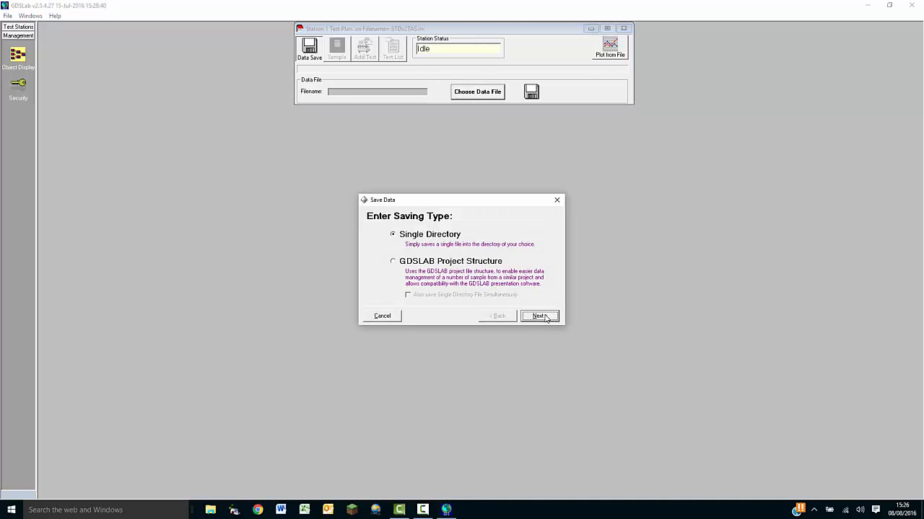
left_click(547, 318)
left_click(538, 317)
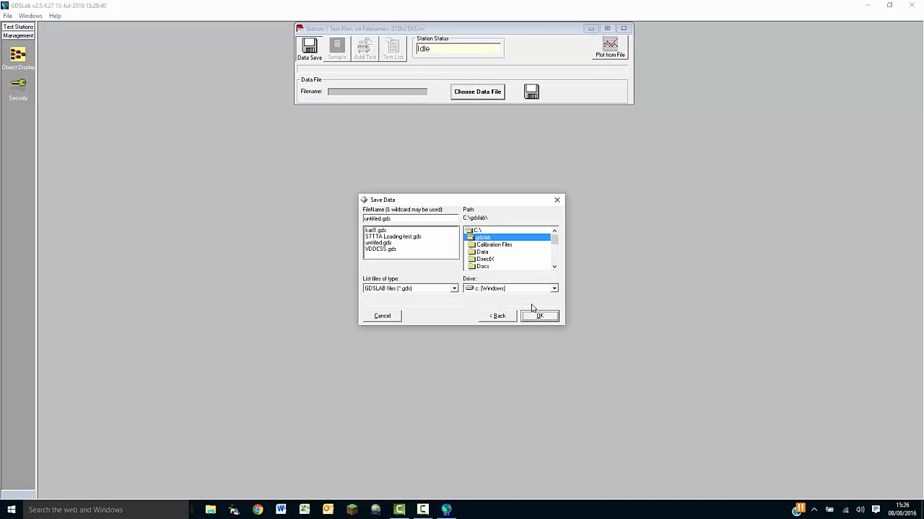
left_click(386, 231)
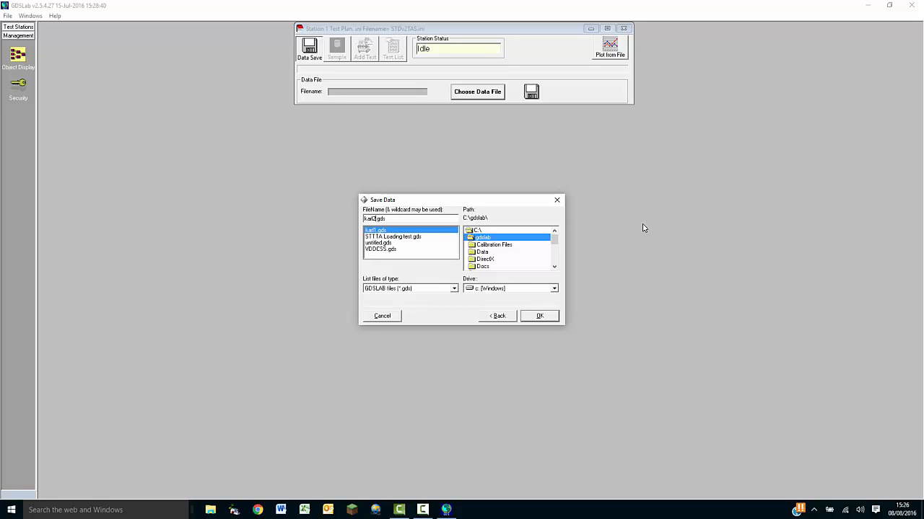
left_click(547, 318)
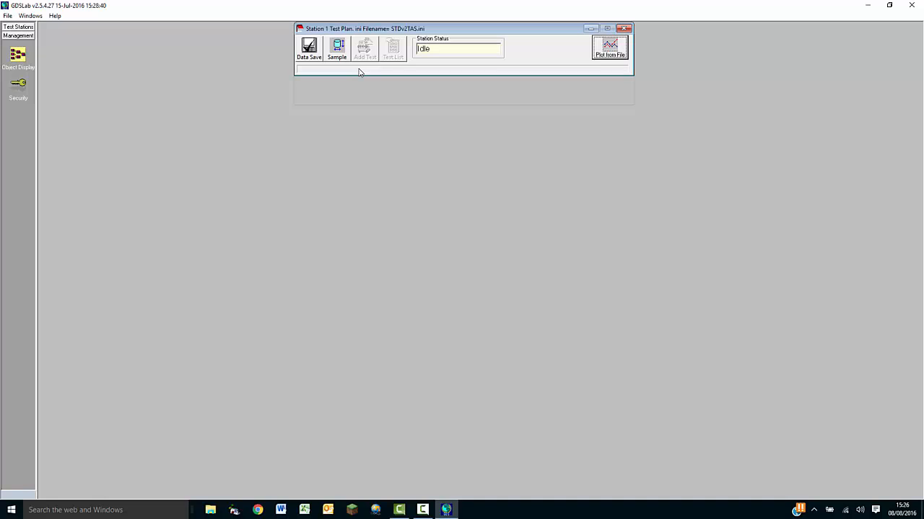
Set up the sample details as BS1377_UU for a first test on a new, docked specimen and accept them.
left_click(338, 49)
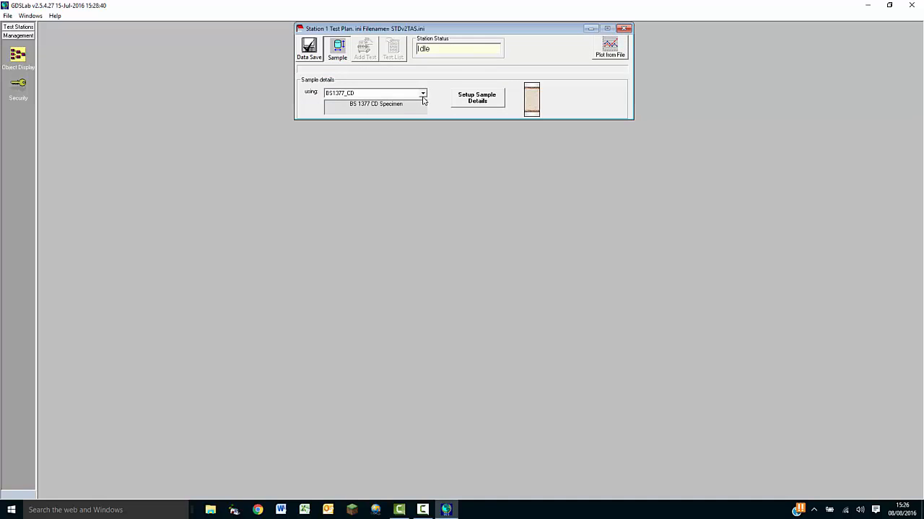
left_click(422, 96)
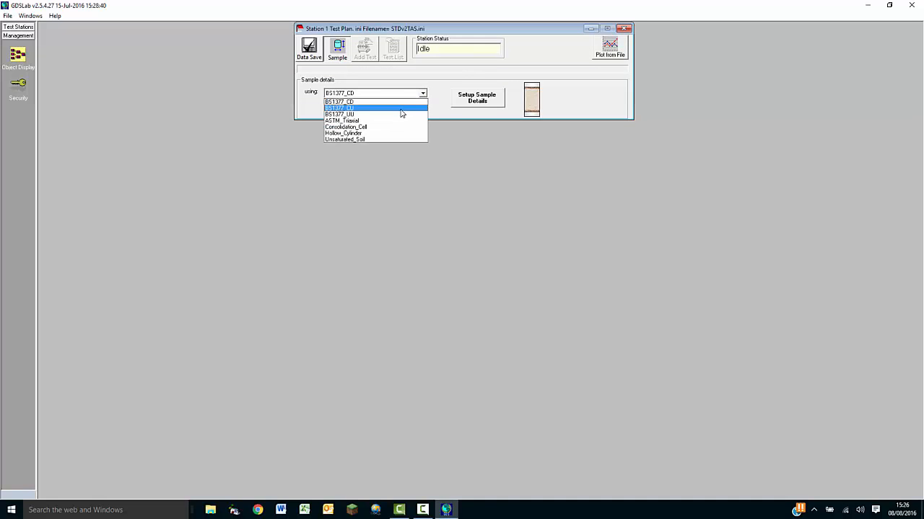
left_click(398, 110)
left_click(484, 101)
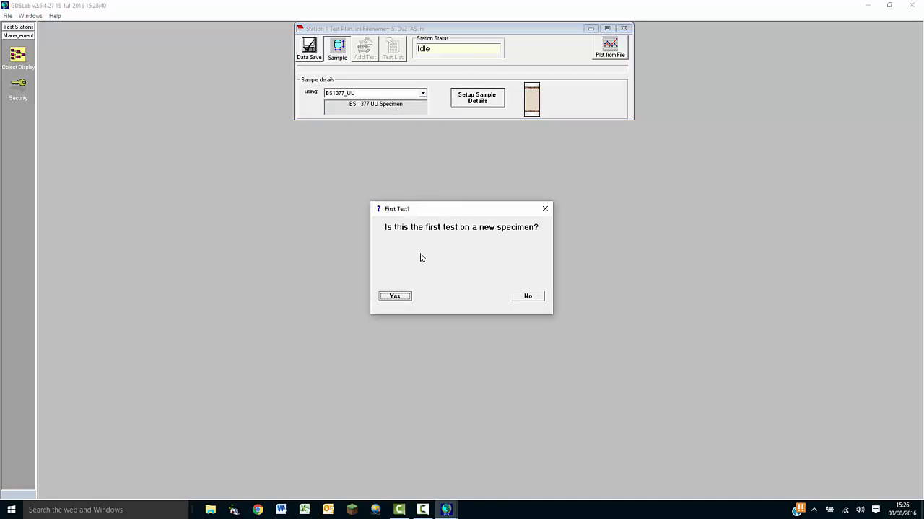
left_click(394, 296)
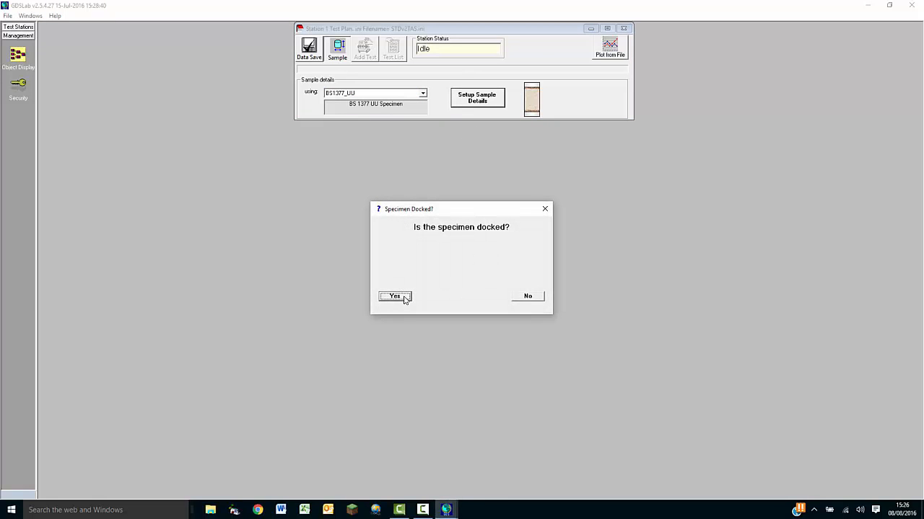
left_click(395, 296)
left_click(548, 284)
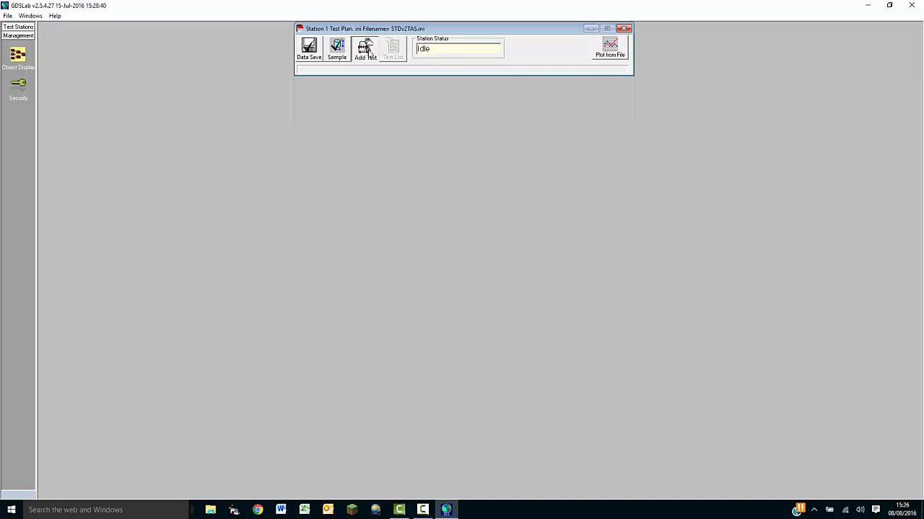
Create a new test stage using the GDS_ttAdvancedLoading module.
left_click(370, 54)
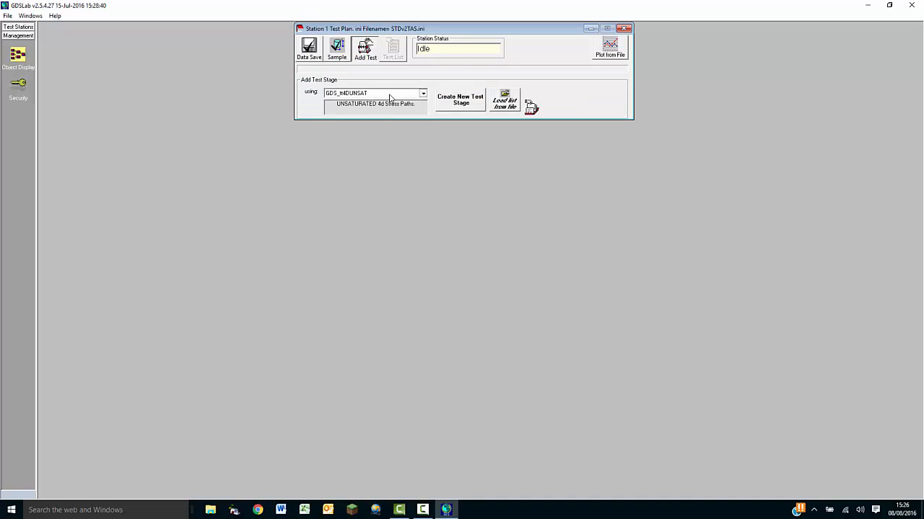
left_click(391, 93)
left_click(386, 109)
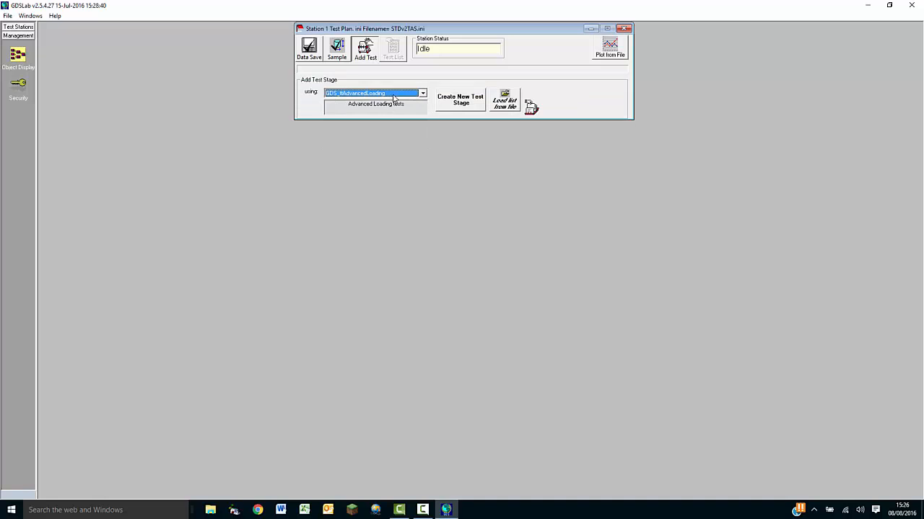
left_click(459, 101)
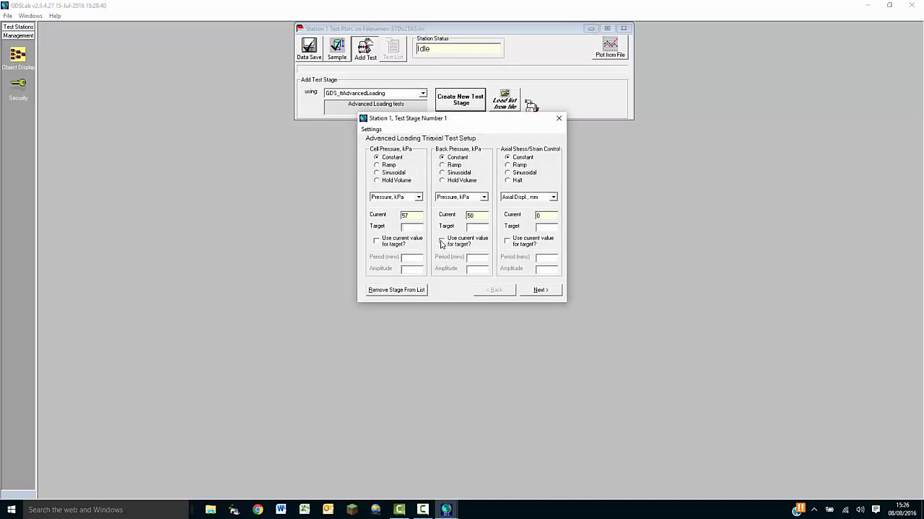
Define constant 60 kPa cell pressure, constant 50 kPa back pressure and sinusoidal axial displacement, and add the stage to the test list.
type("60")
left_click(545, 227)
left_click(525, 174)
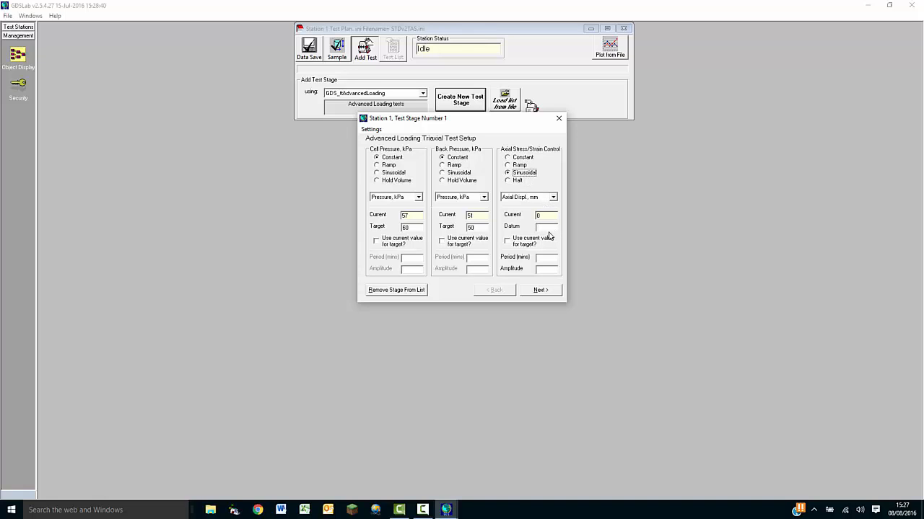
left_click(550, 228)
left_click(543, 292)
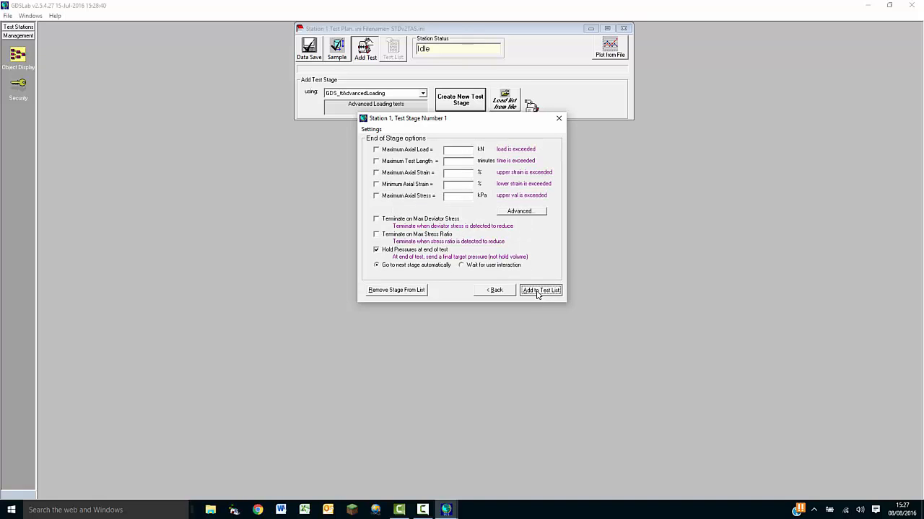
left_click(538, 291)
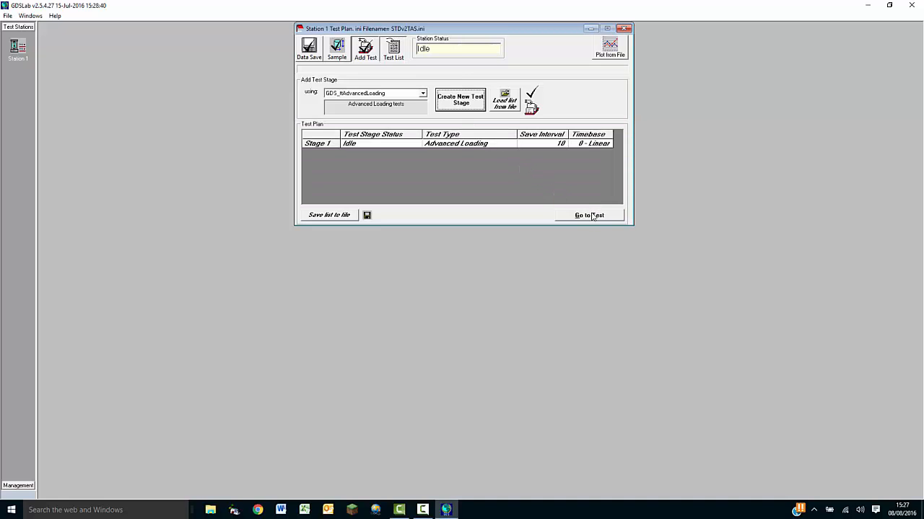
Set the Stage 1 save interval to 5 with linear saving, and start the test from the test display.
double_click(556, 144)
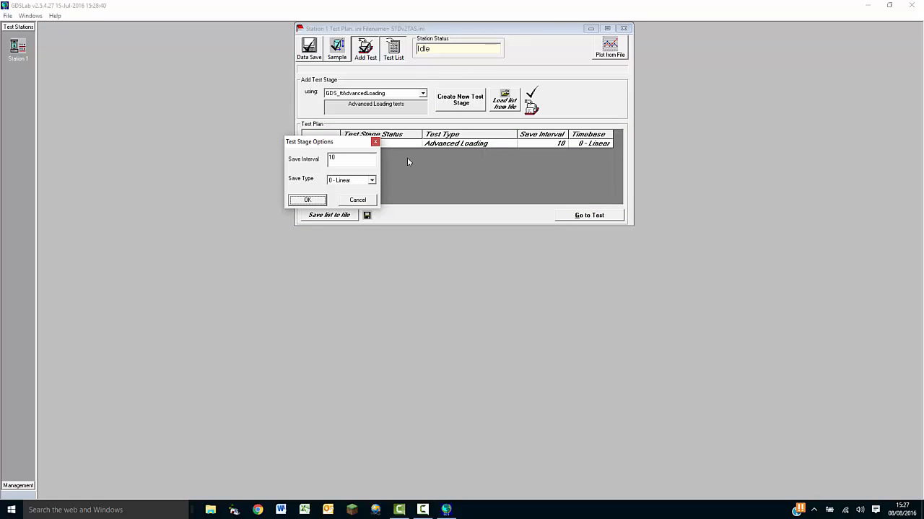
left_click_drag(354, 158, 279, 169)
type("5")
left_click(311, 202)
left_click(588, 216)
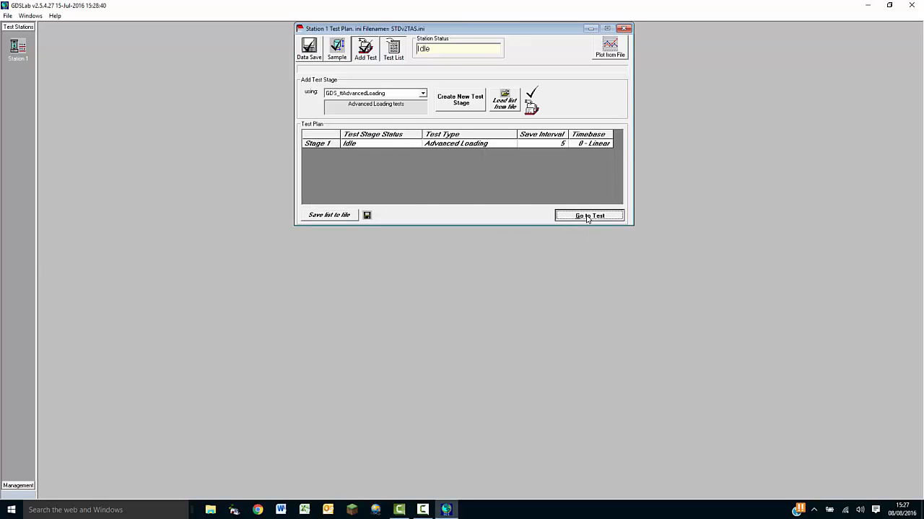
left_click(302, 223)
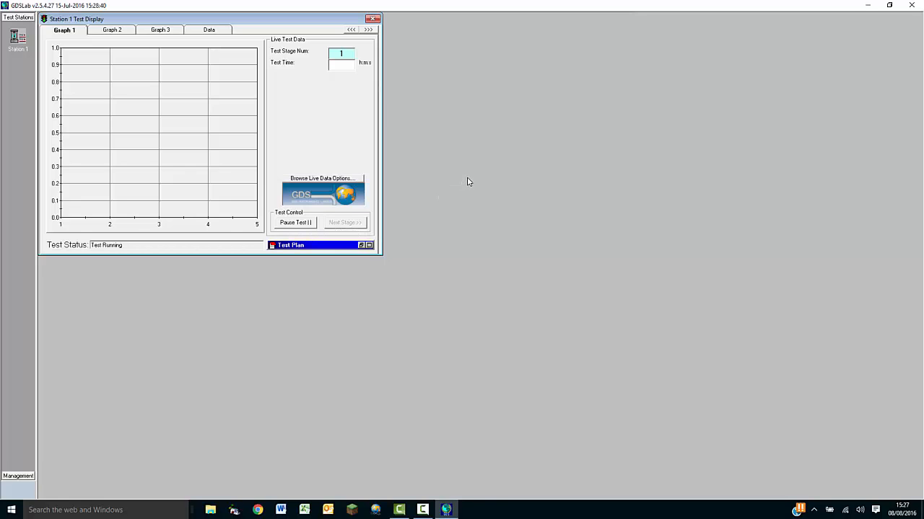
Configure Graph 3 to plot Axial Displacement, mm against Time Since Start of Test, with the second Y-axis set to NONE.
left_click(159, 31)
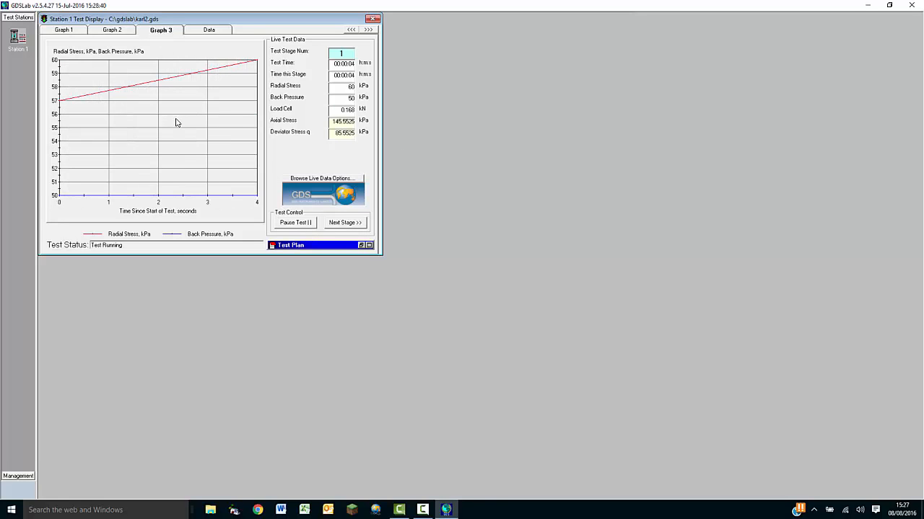
left_click(177, 123)
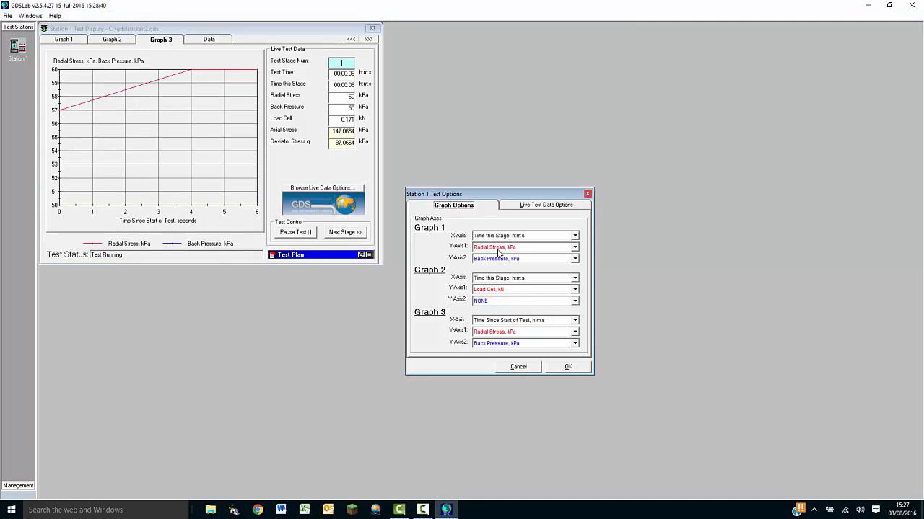
left_click(531, 325)
left_click(531, 325)
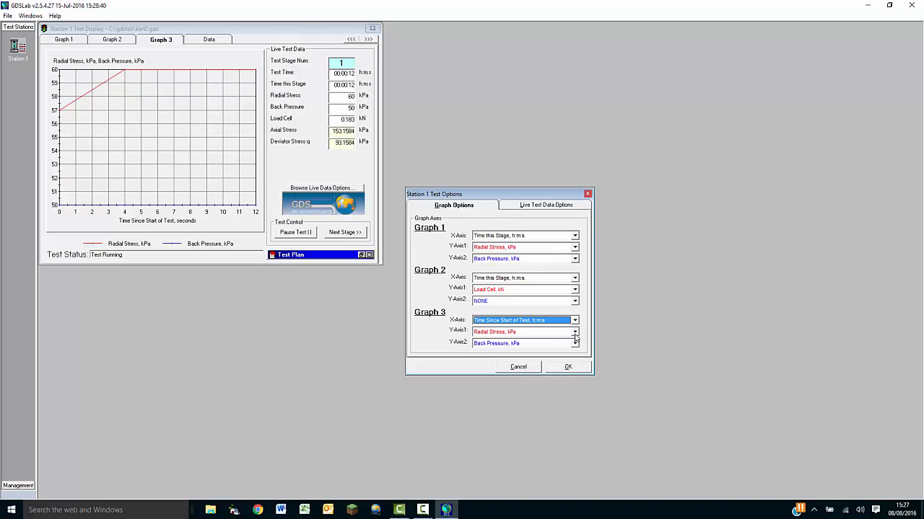
left_click(574, 332)
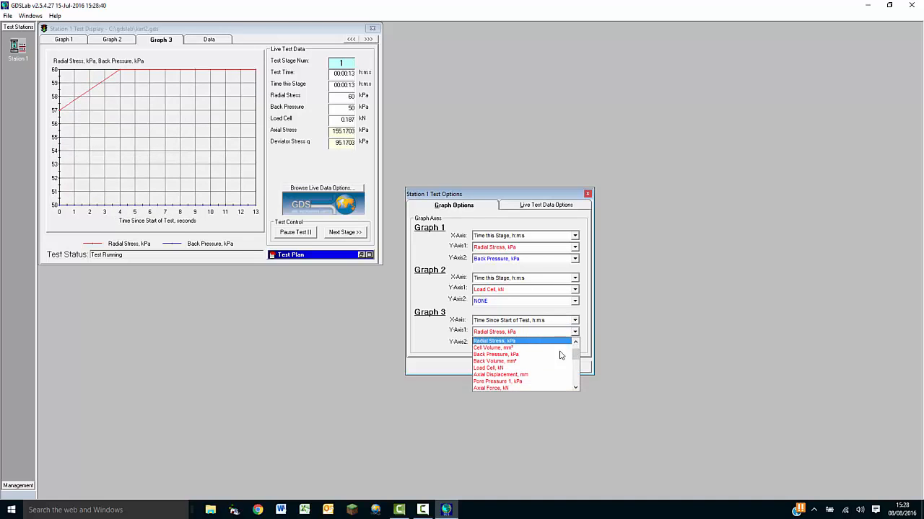
left_click(531, 375)
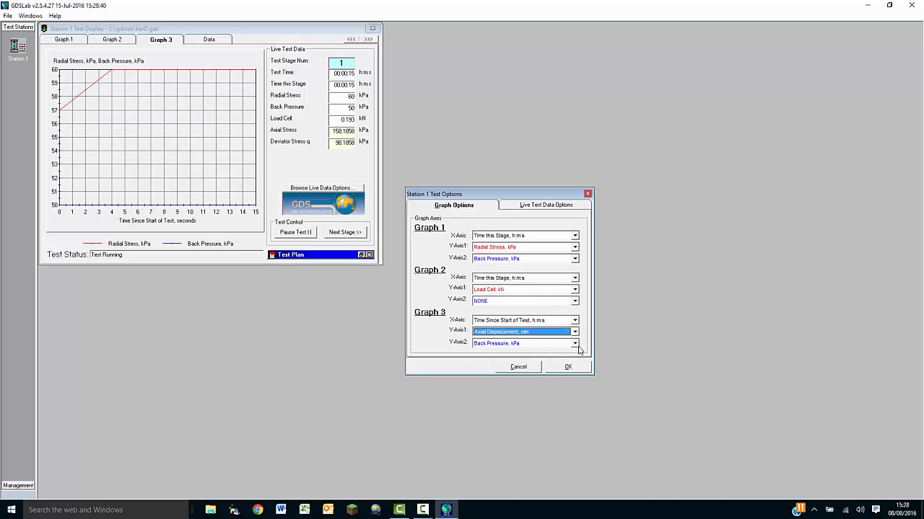
left_click(576, 345)
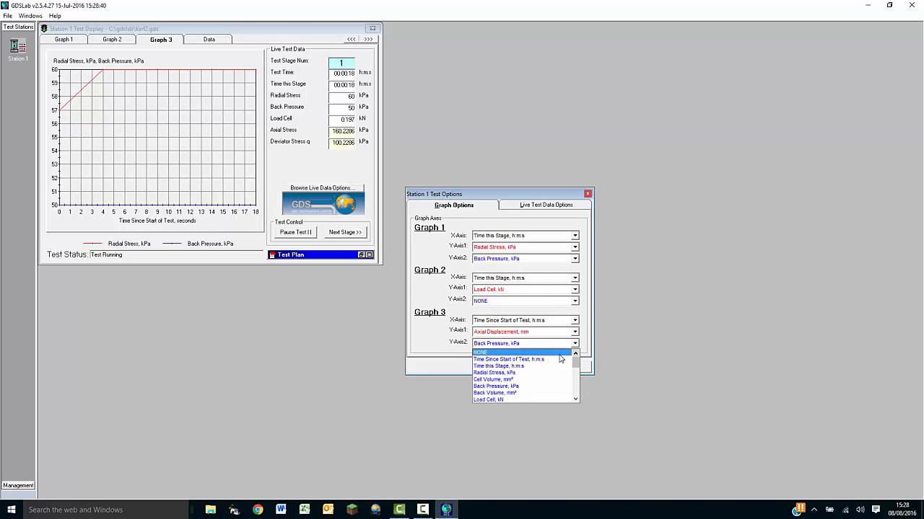
left_click(556, 353)
left_click(553, 367)
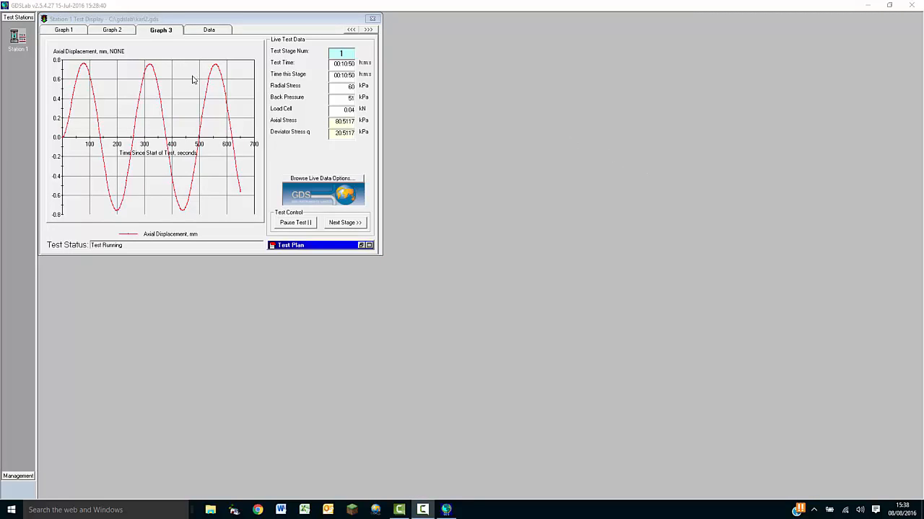
Zoom in on the second and third axial displacement cycles in Graph 3.
left_click(137, 75)
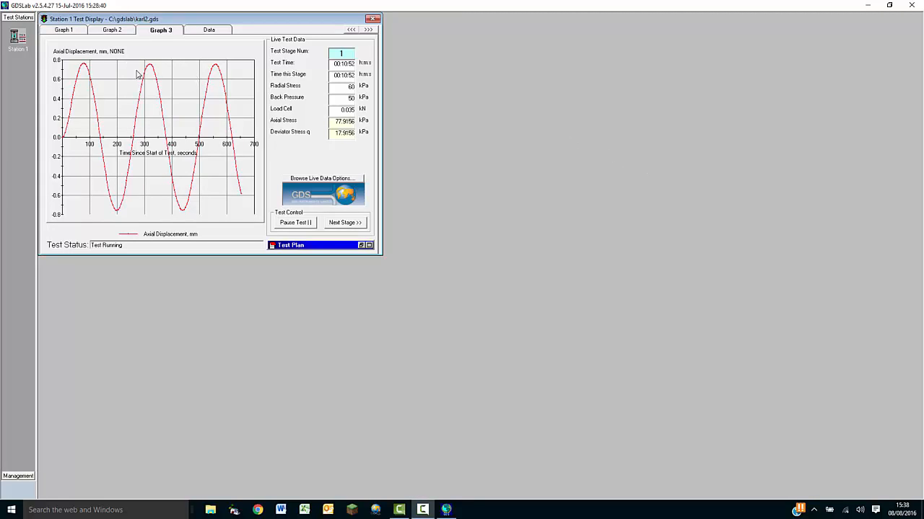
left_click_drag(127, 62, 228, 222)
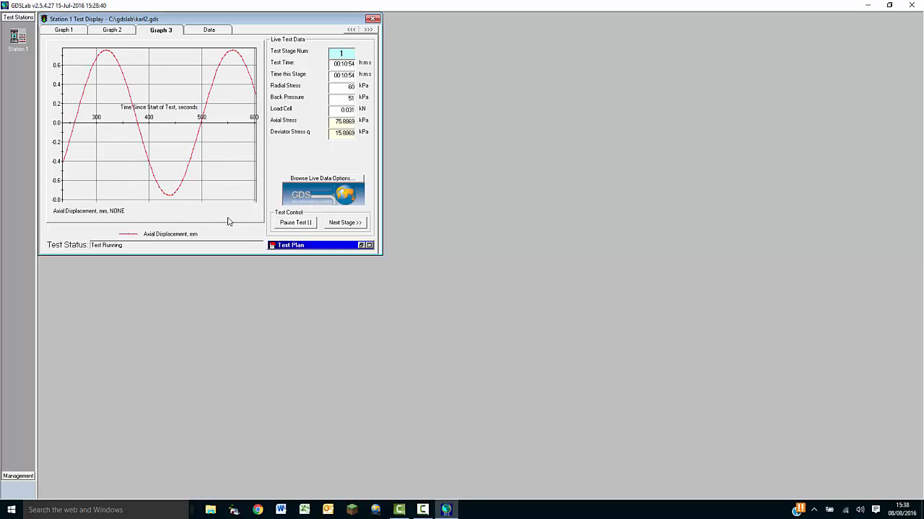